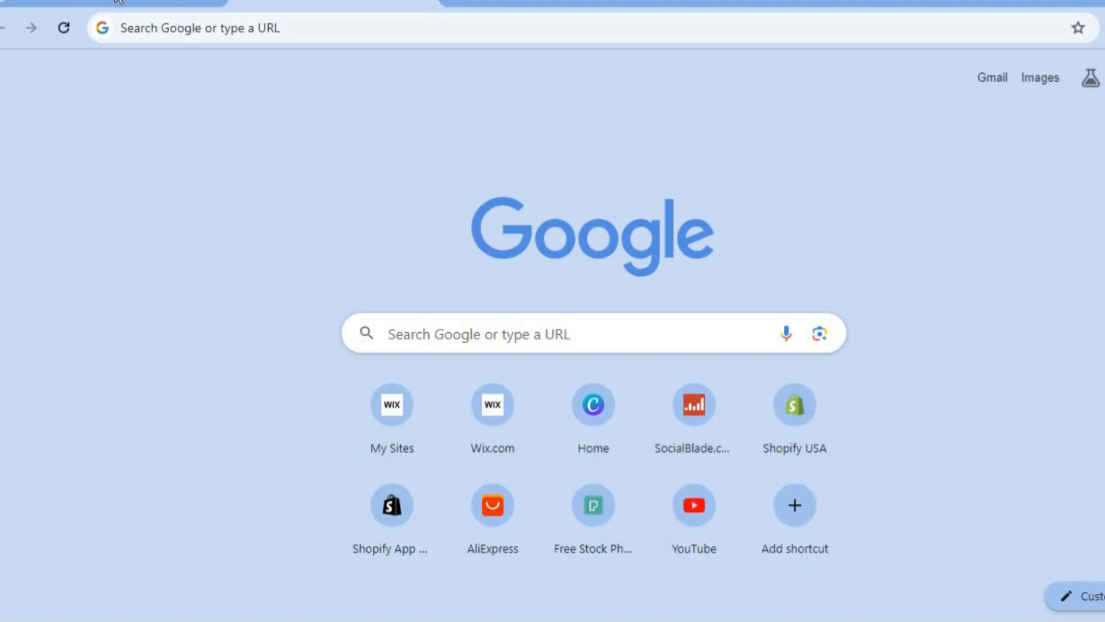
Start creating a new Wix site on the Wix Editor, choosing the setup without AI
click(118, 2)
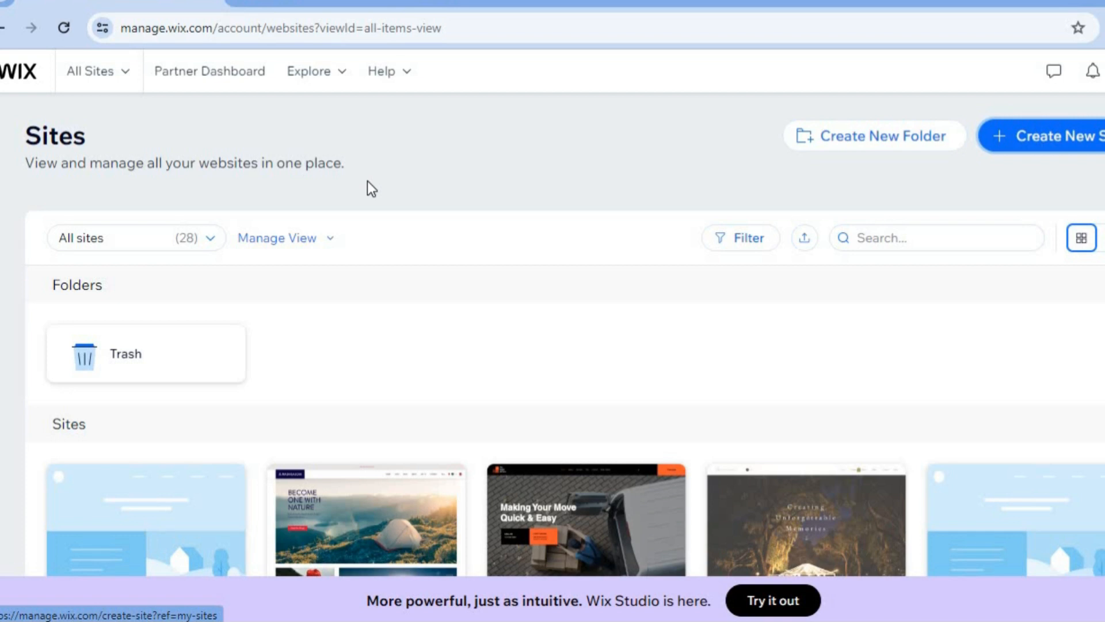
click(1072, 142)
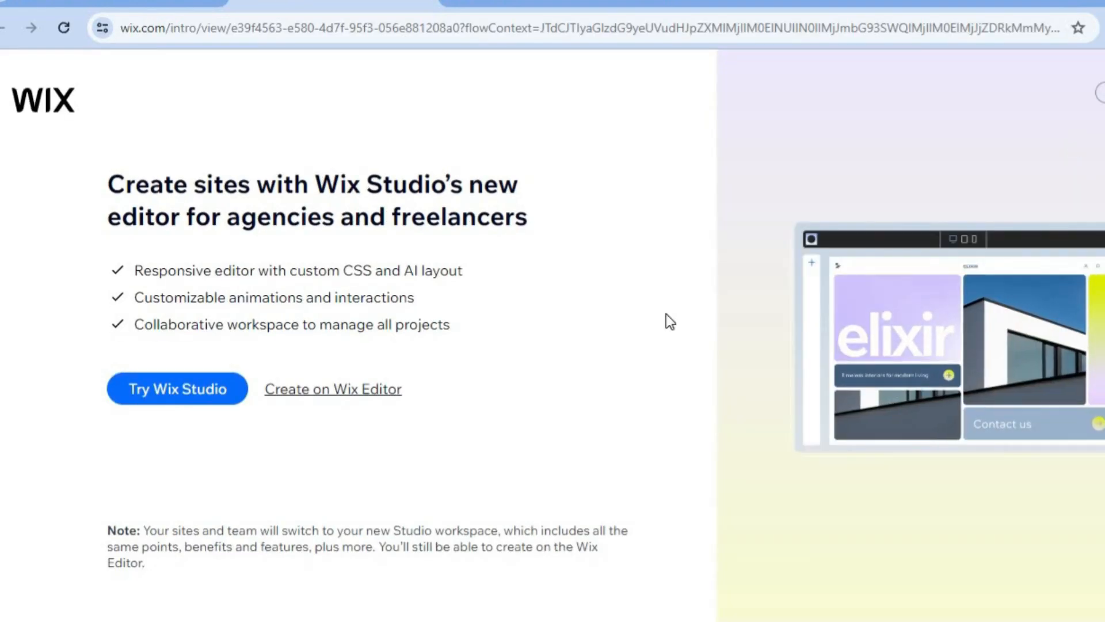
click(378, 395)
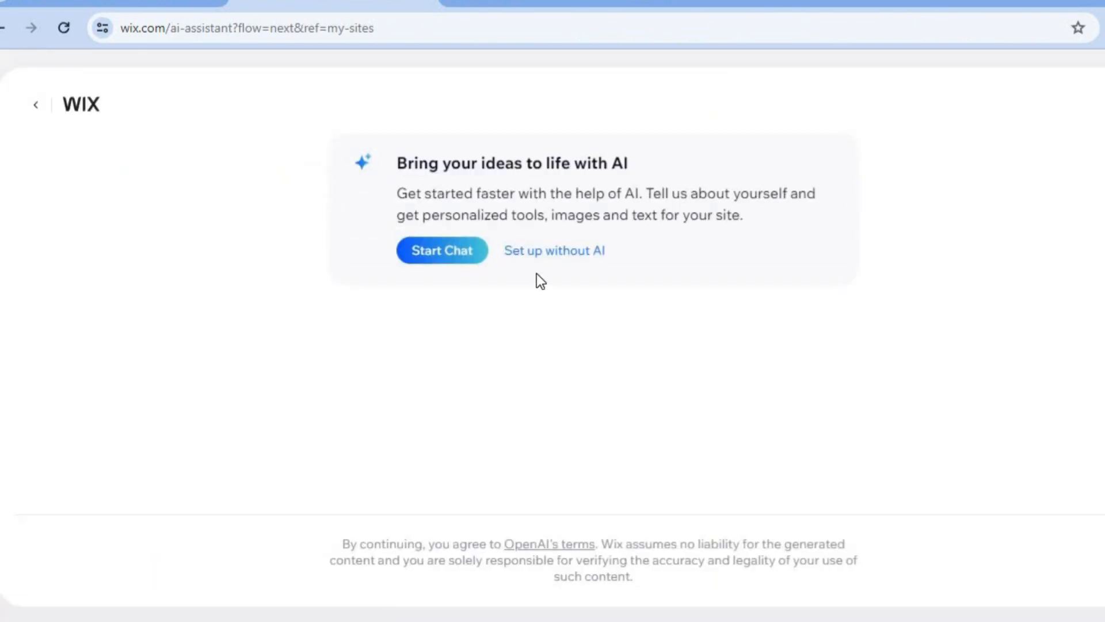
click(540, 251)
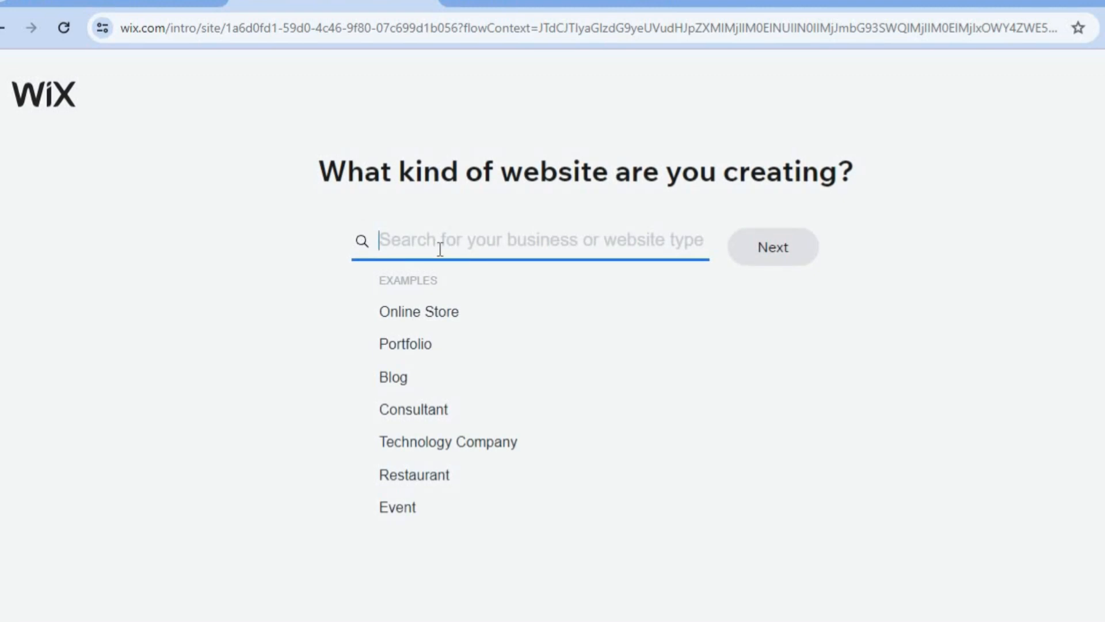
Set the website type to Credit Restoration Company and continue to the business setup
text(CR)
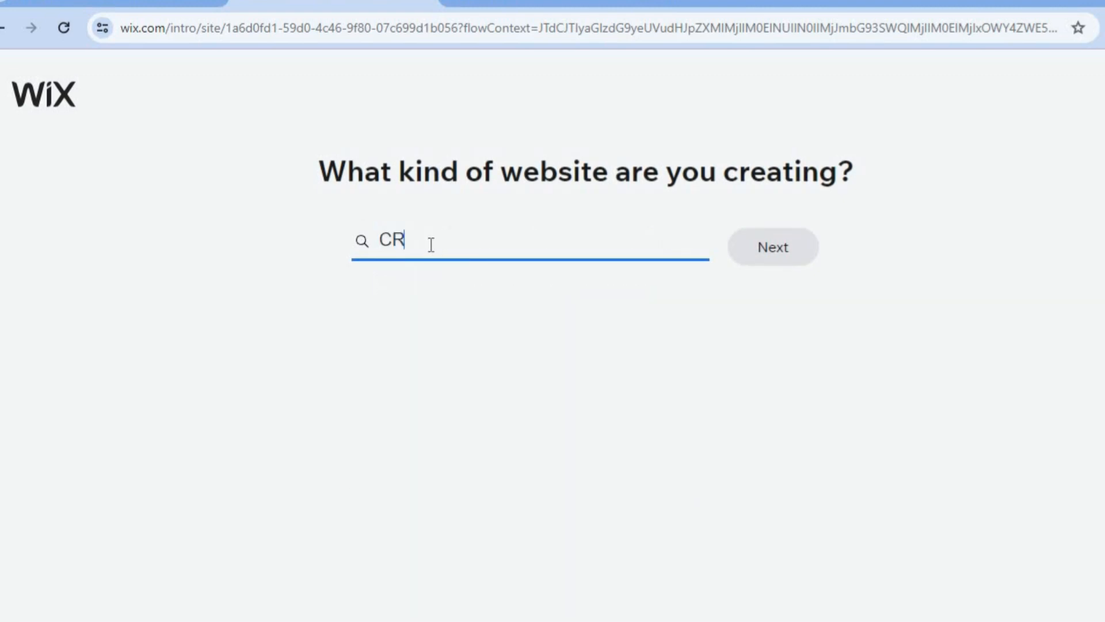
text(EDIT)
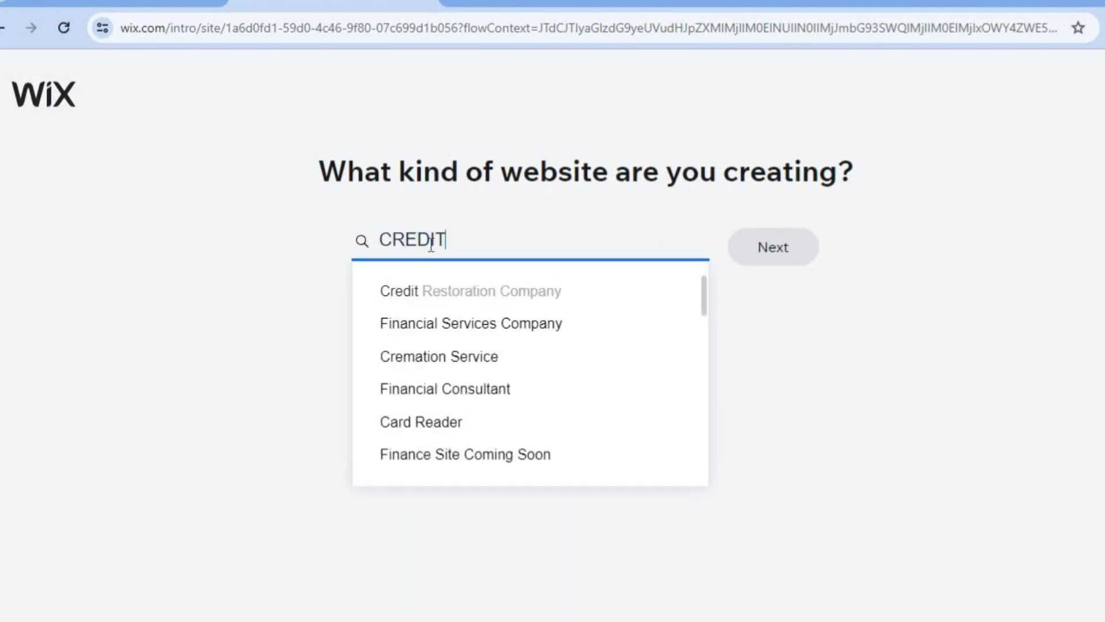
click(504, 301)
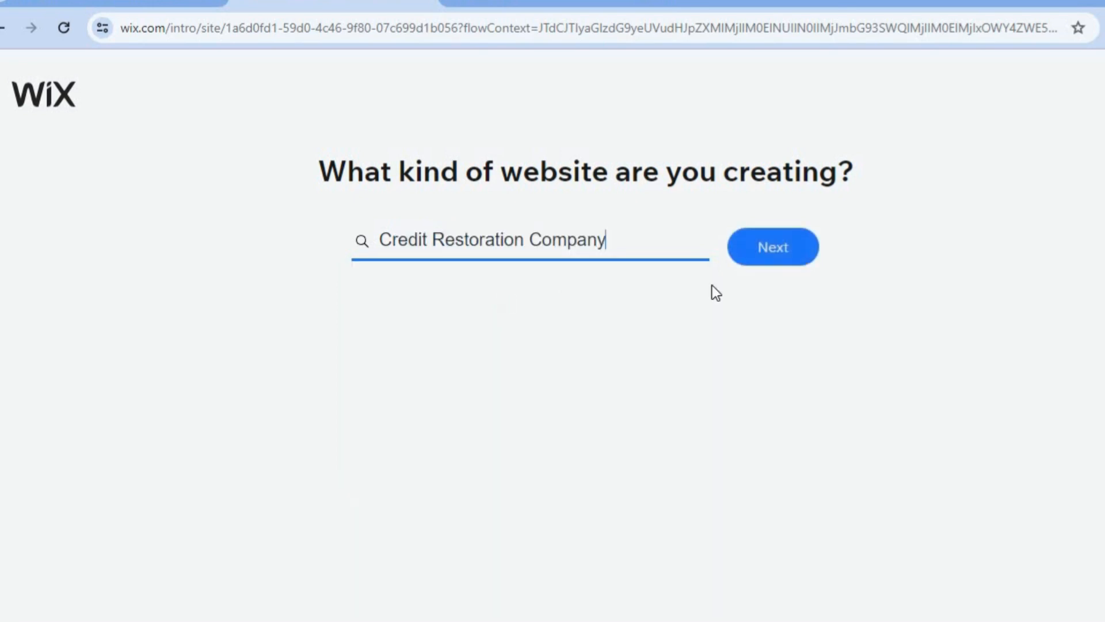
click(777, 250)
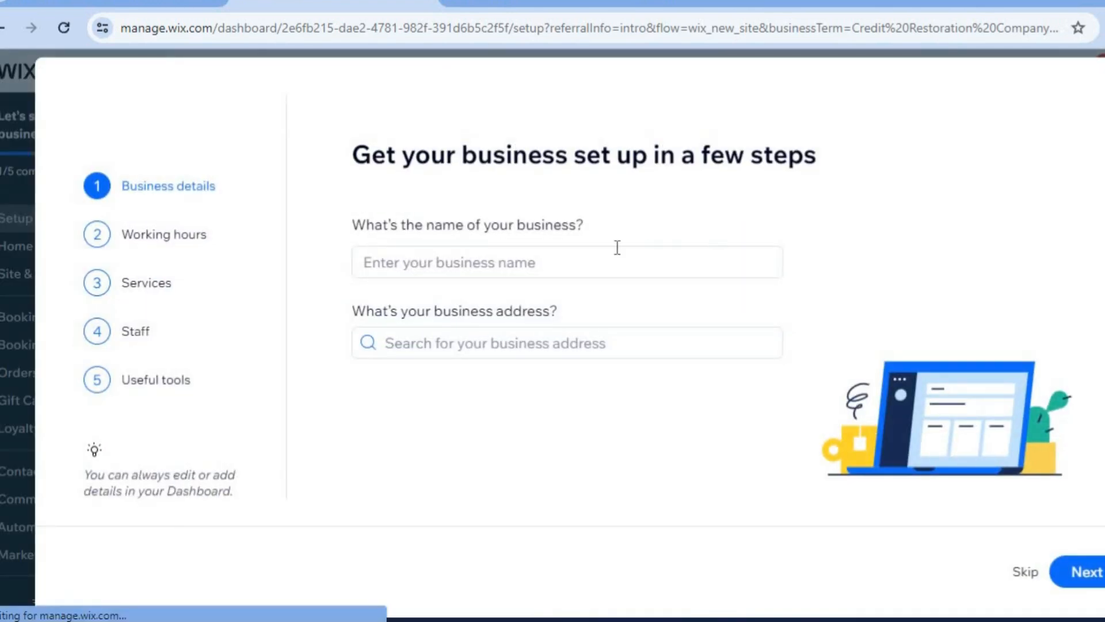
Name the business TEST CREDIT, leave the business address empty, and continue to the working hours
click(572, 266)
text(T)
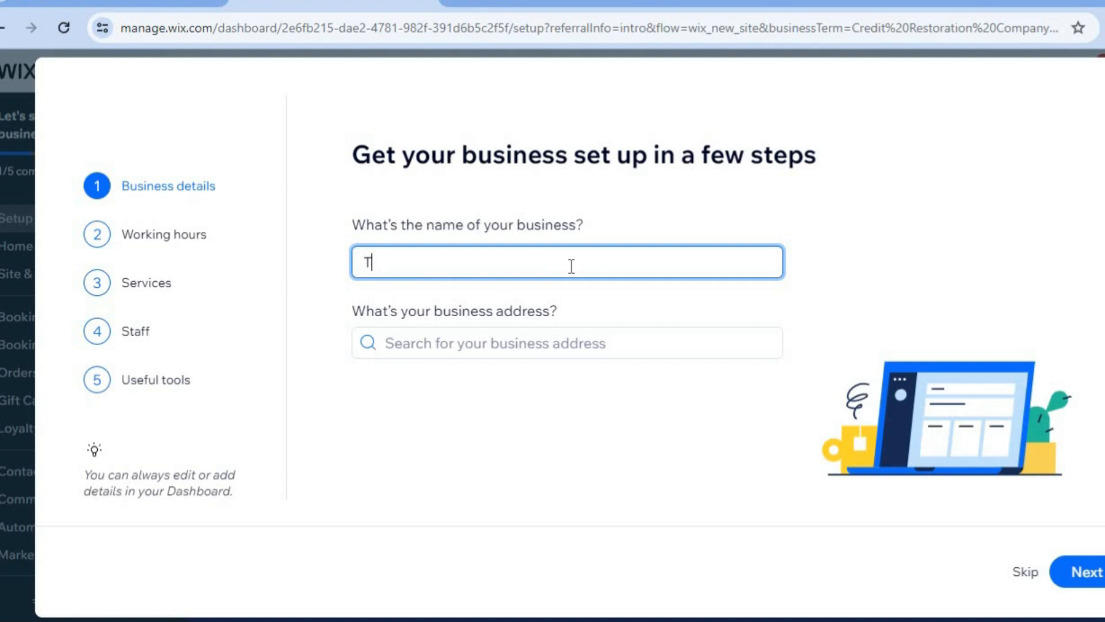
text(EST CREDIT)
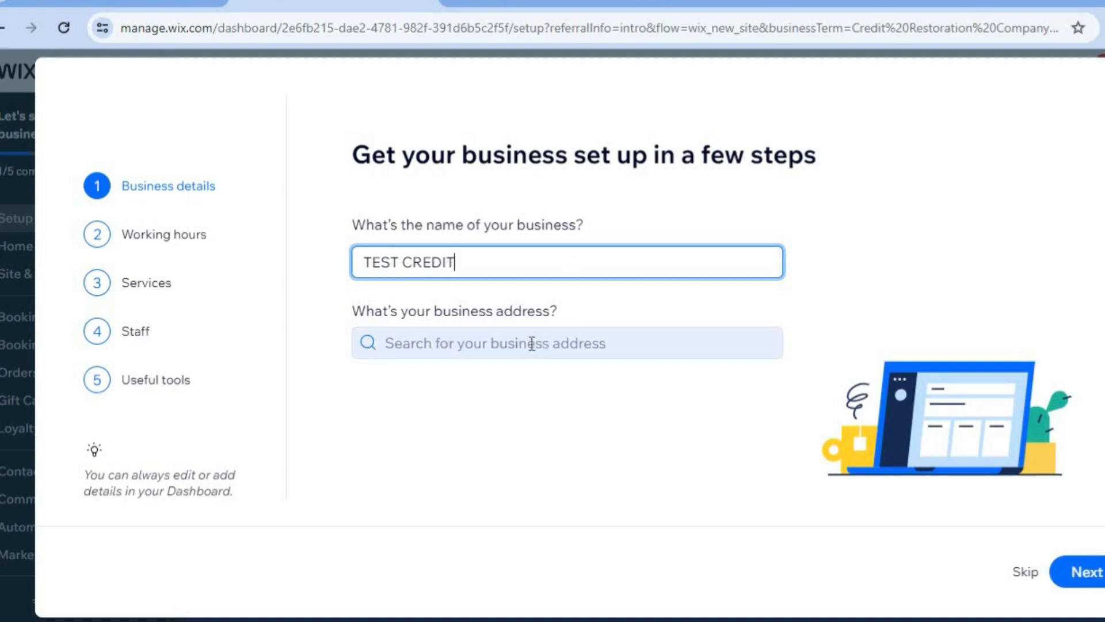
click(1097, 572)
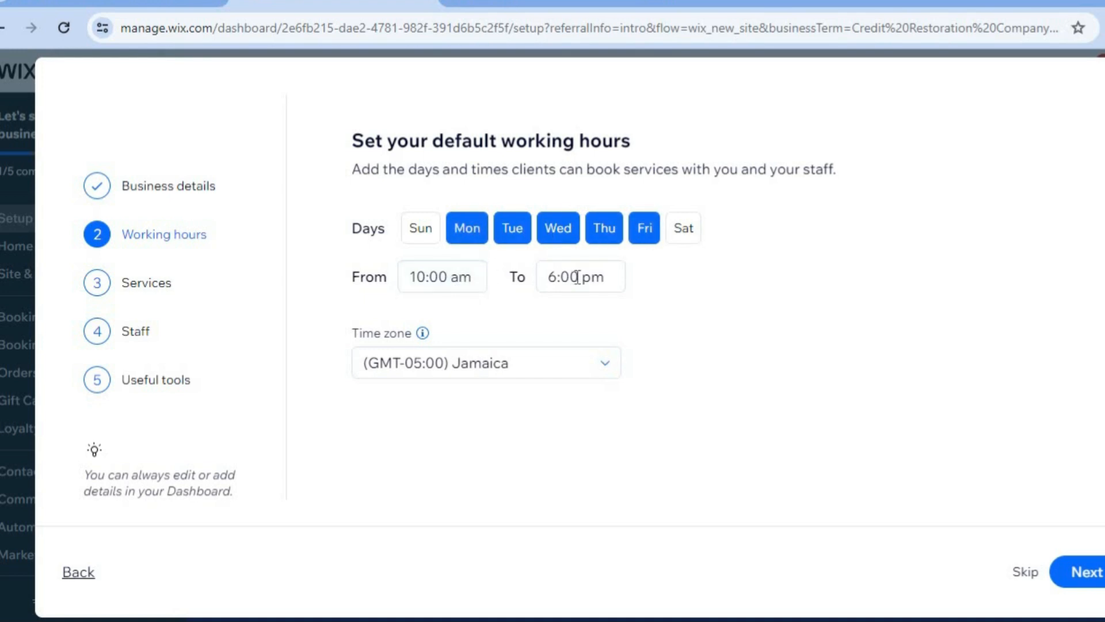
Set the default working hours from 9:00 am to 4:00 pm and continue to the services
click(442, 283)
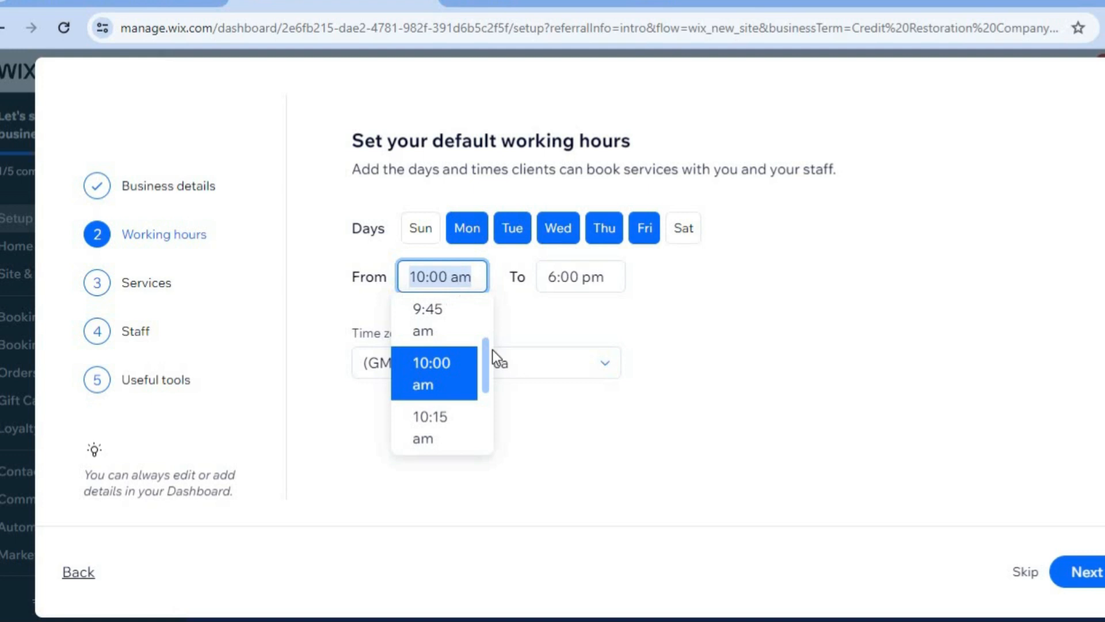
drag(485, 362, 485, 356)
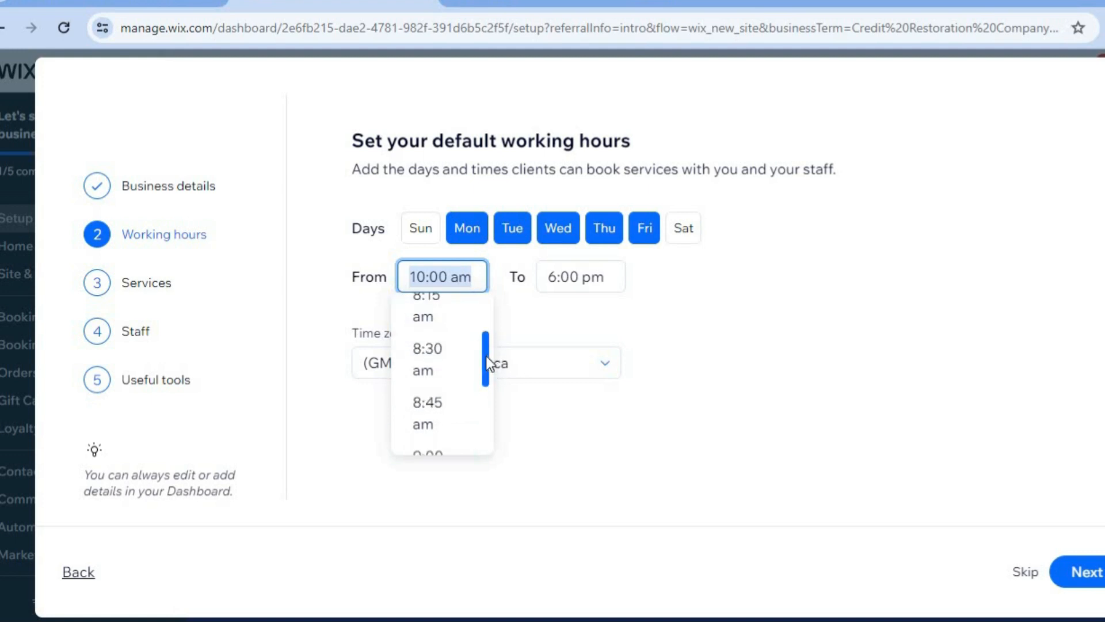
click(447, 446)
click(566, 280)
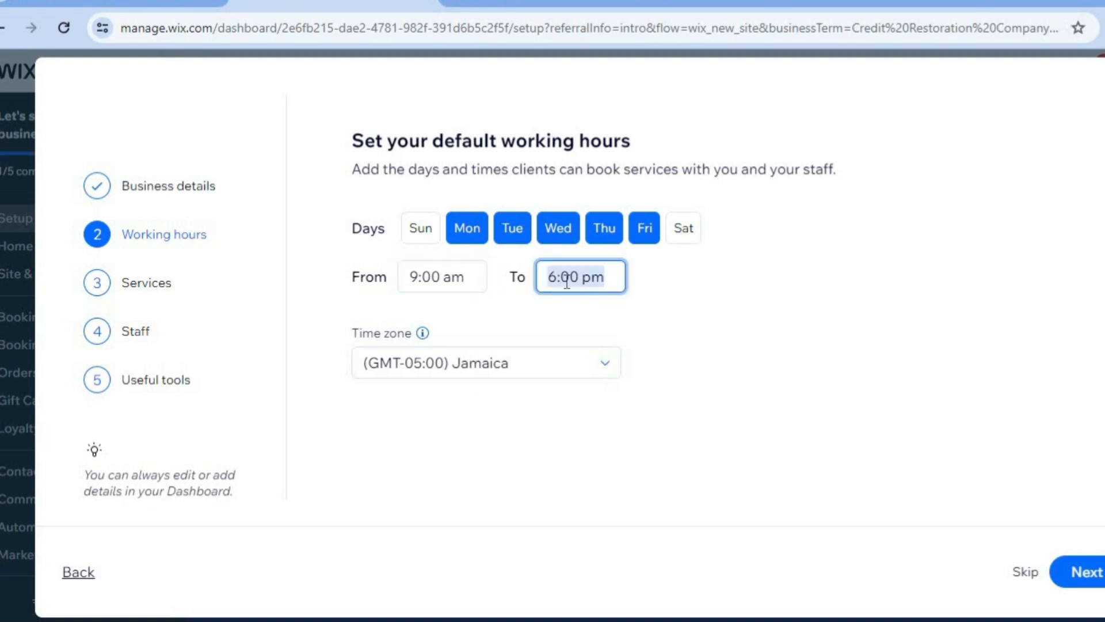
drag(624, 391, 624, 383)
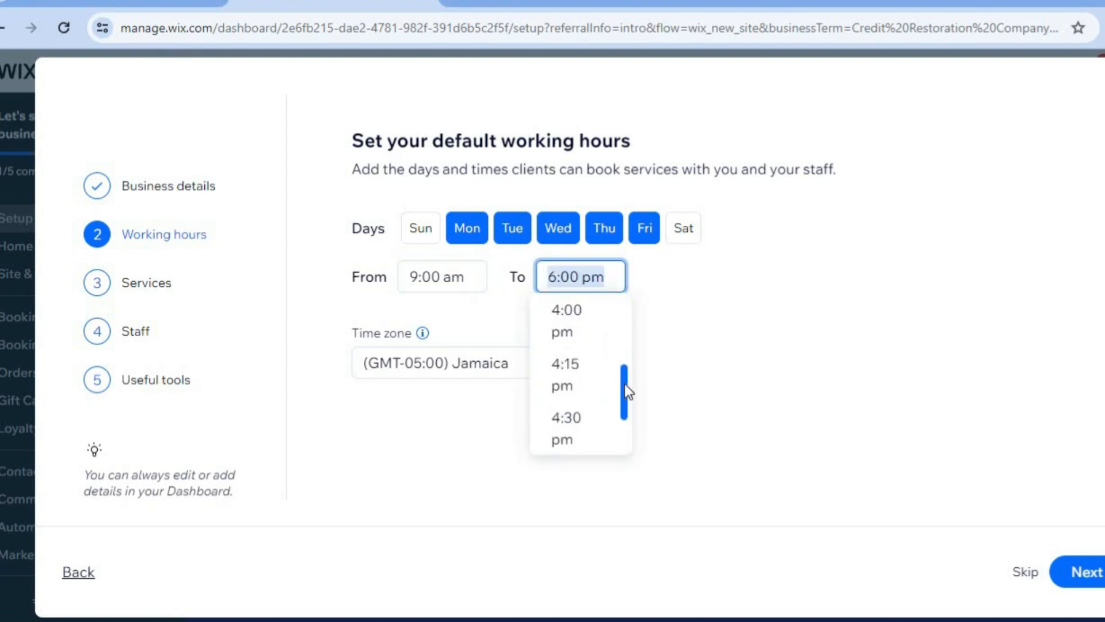
click(578, 322)
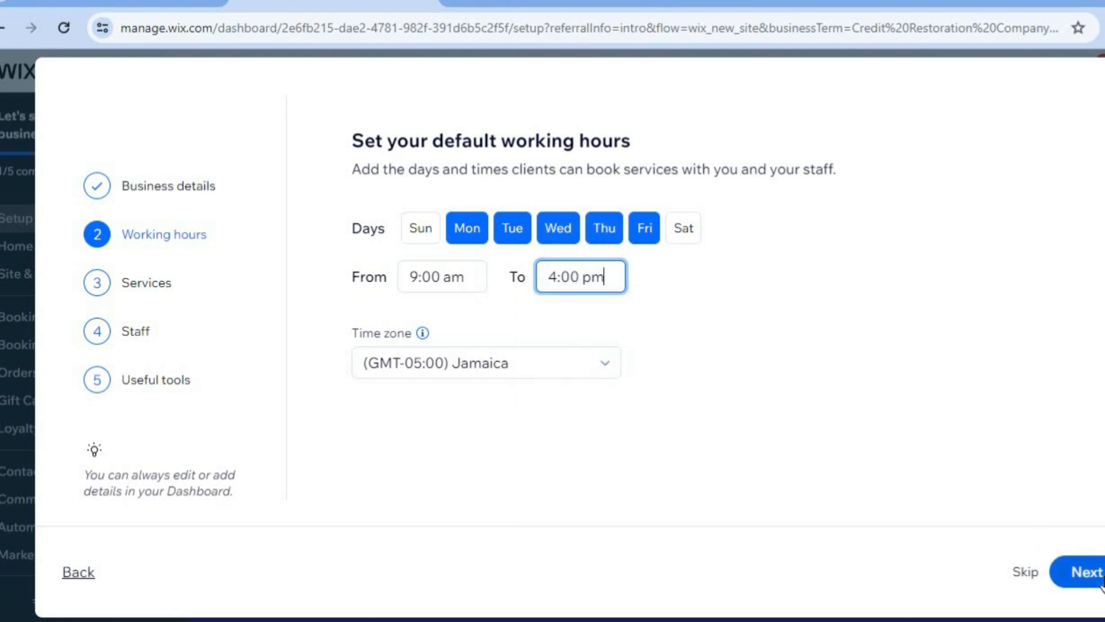
click(1086, 572)
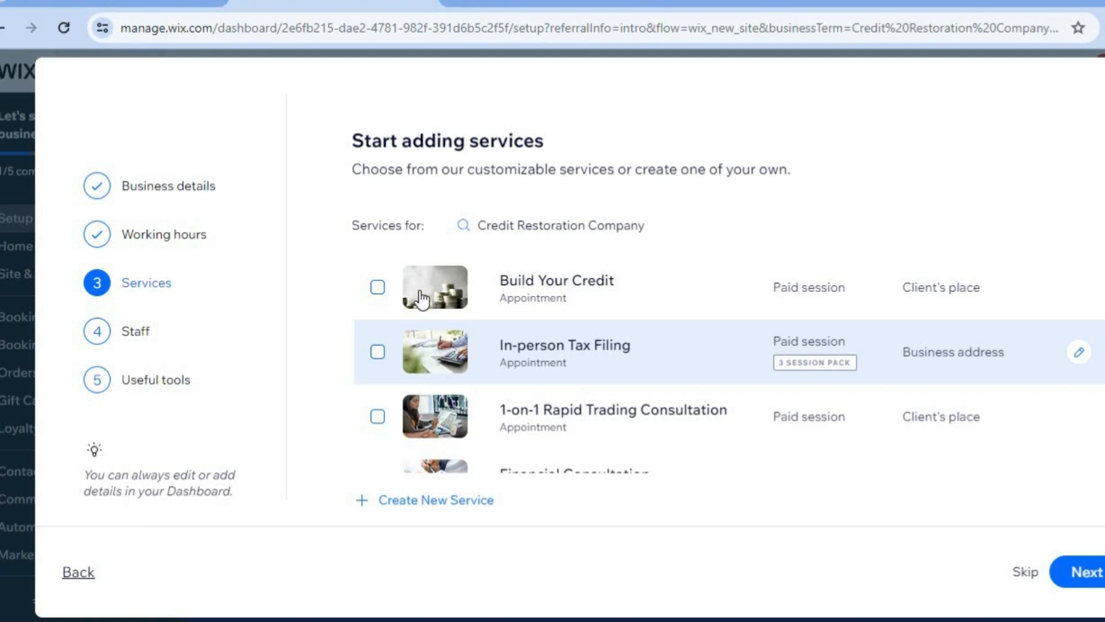
Add the services Build Your Credit, In-person Tax Filing, 1-on-1 Rapid Trading Consultation, Financial Consultation and Financial Checkup, and continue to the staff setup
click(377, 288)
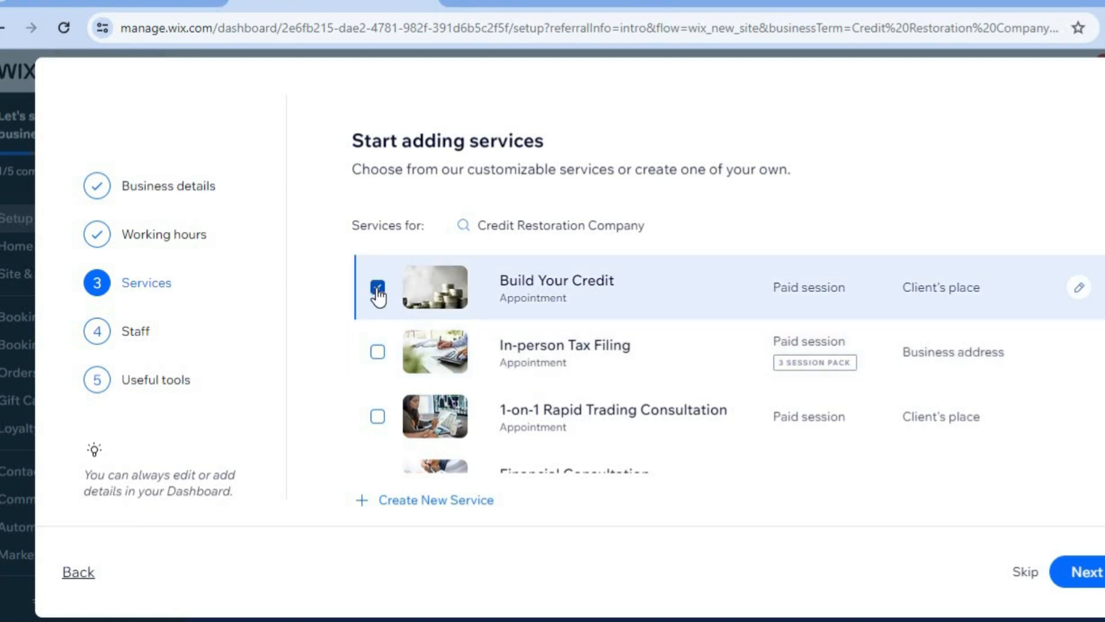
click(378, 354)
click(378, 417)
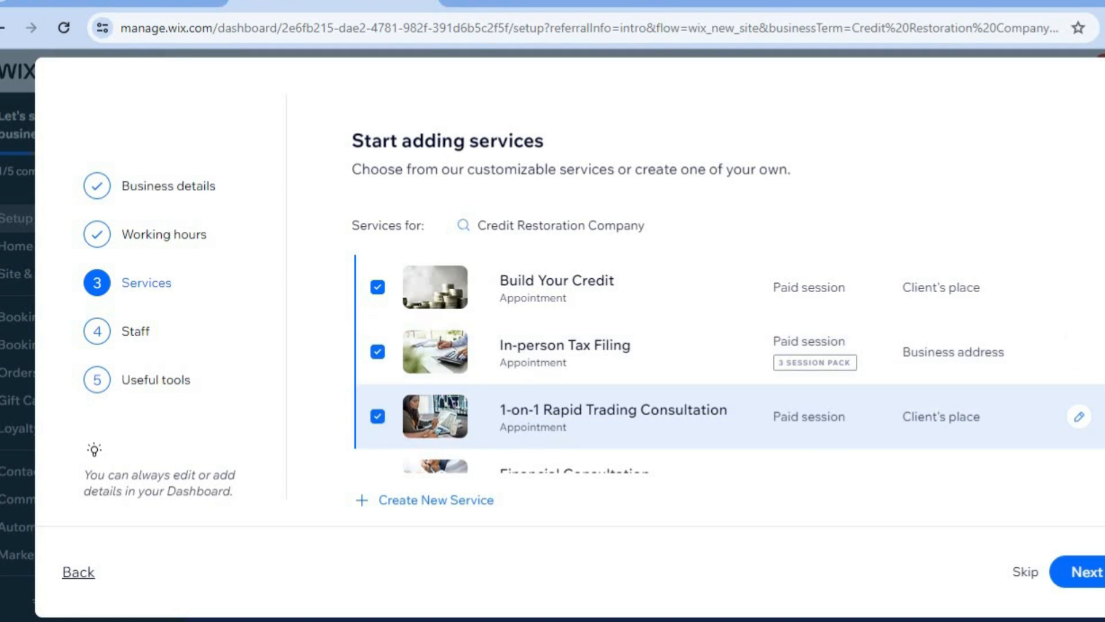
scroll(484, 316, down, 3)
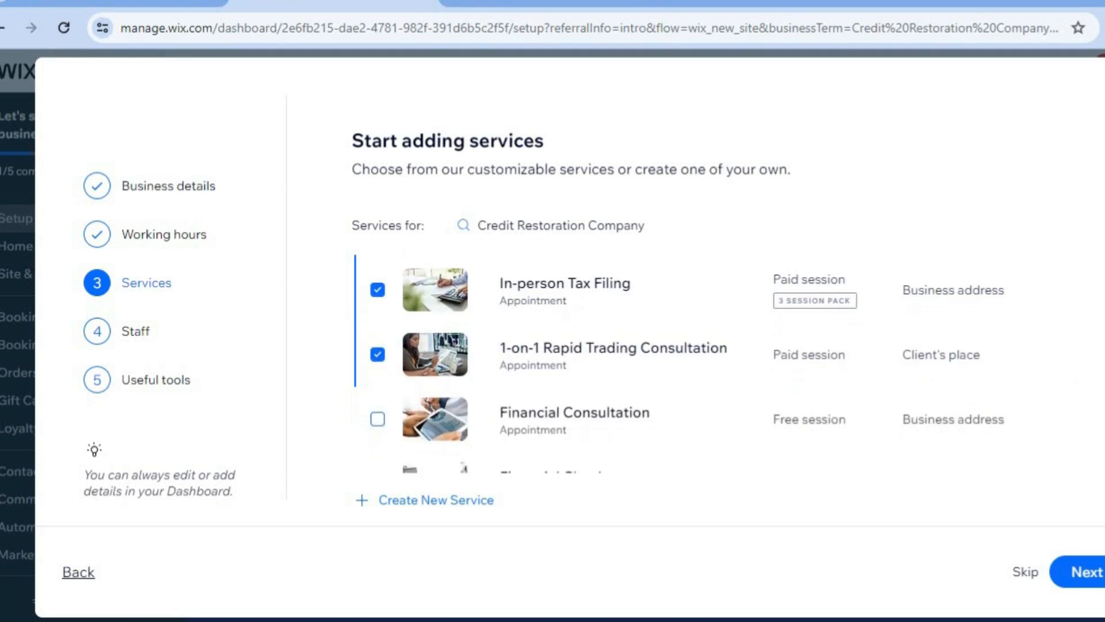
click(378, 295)
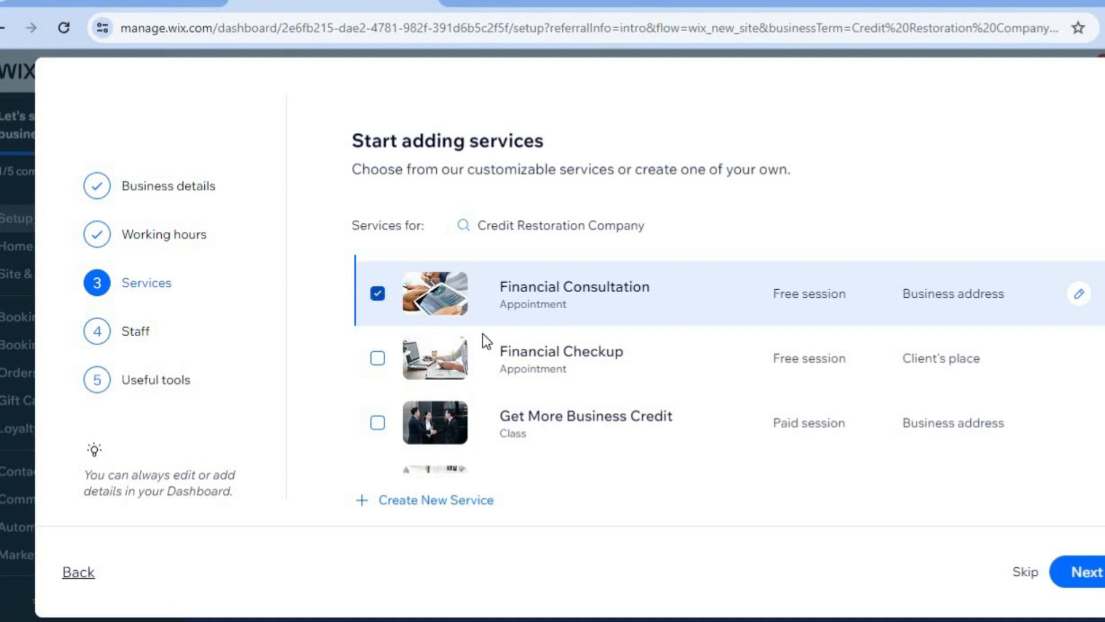
click(378, 359)
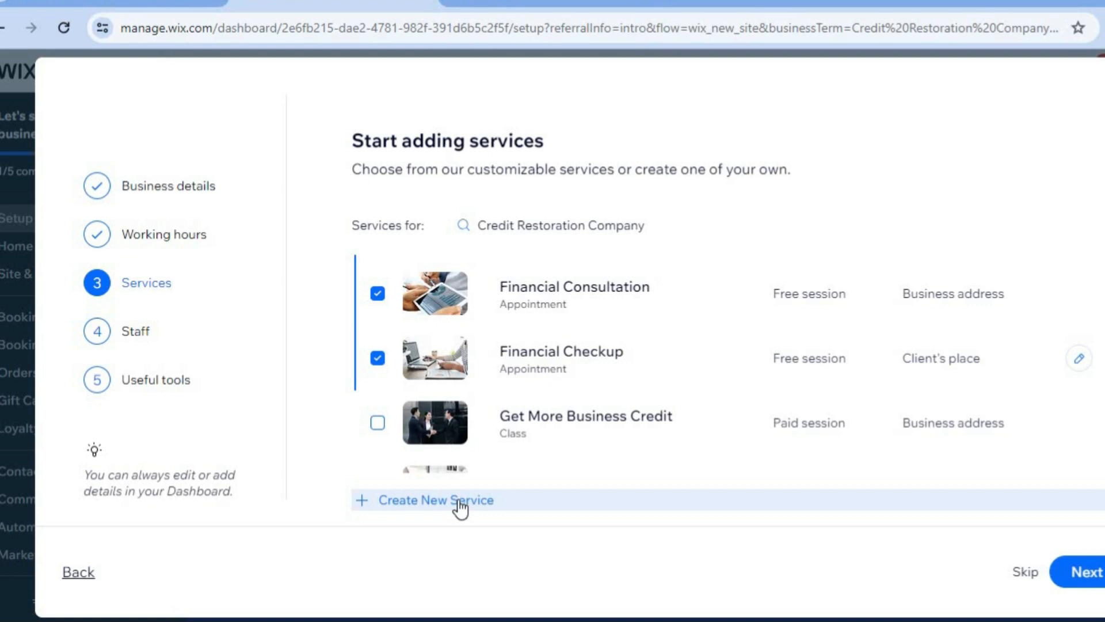
click(461, 507)
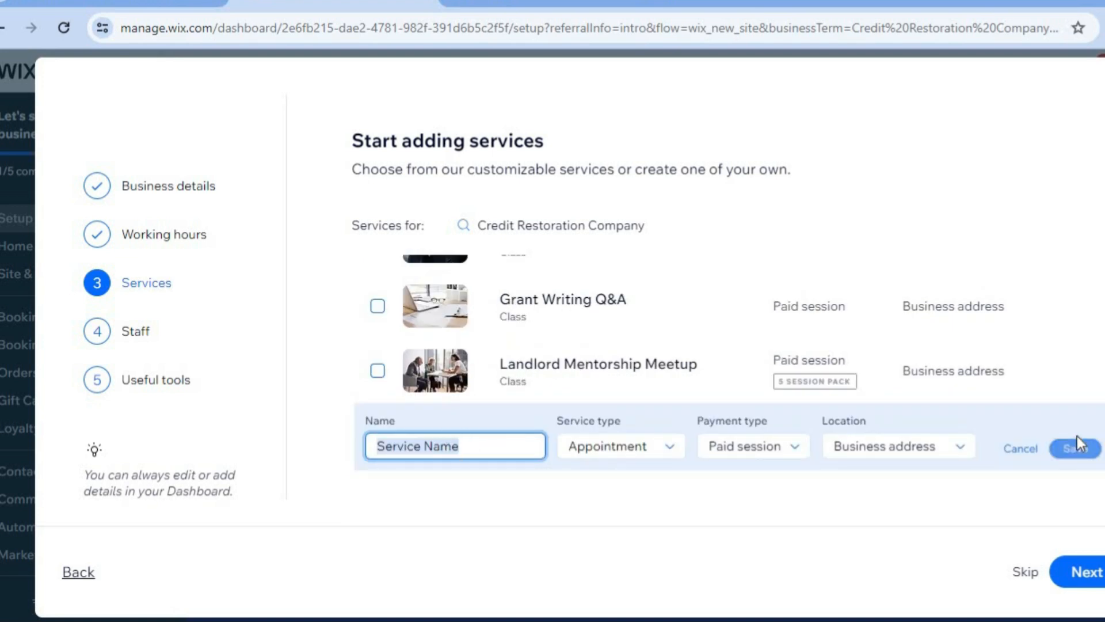
click(1029, 450)
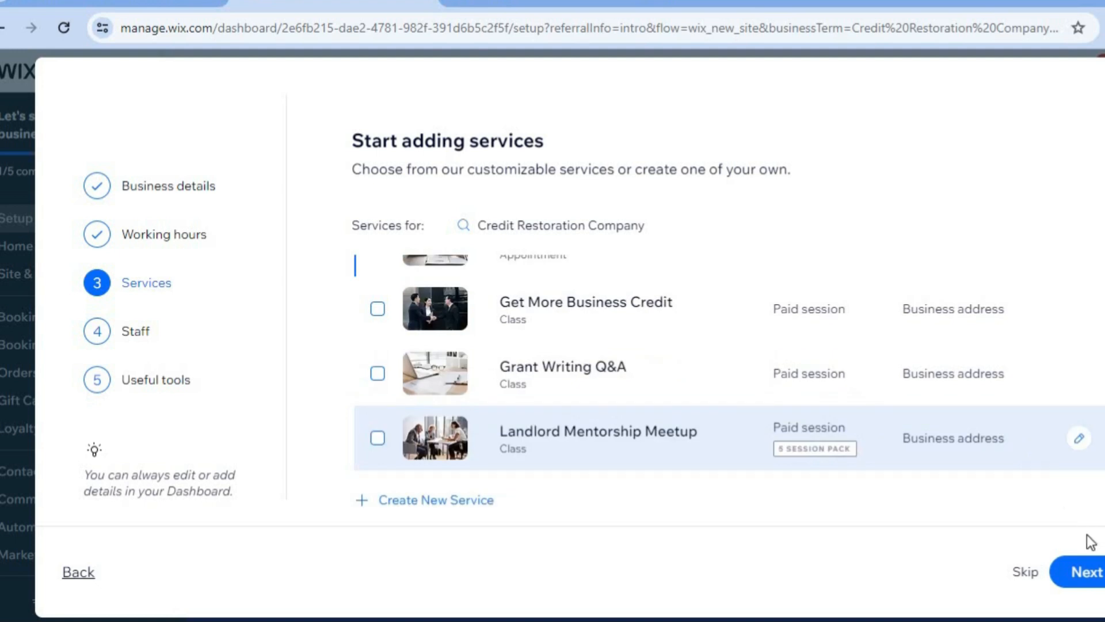
click(1086, 576)
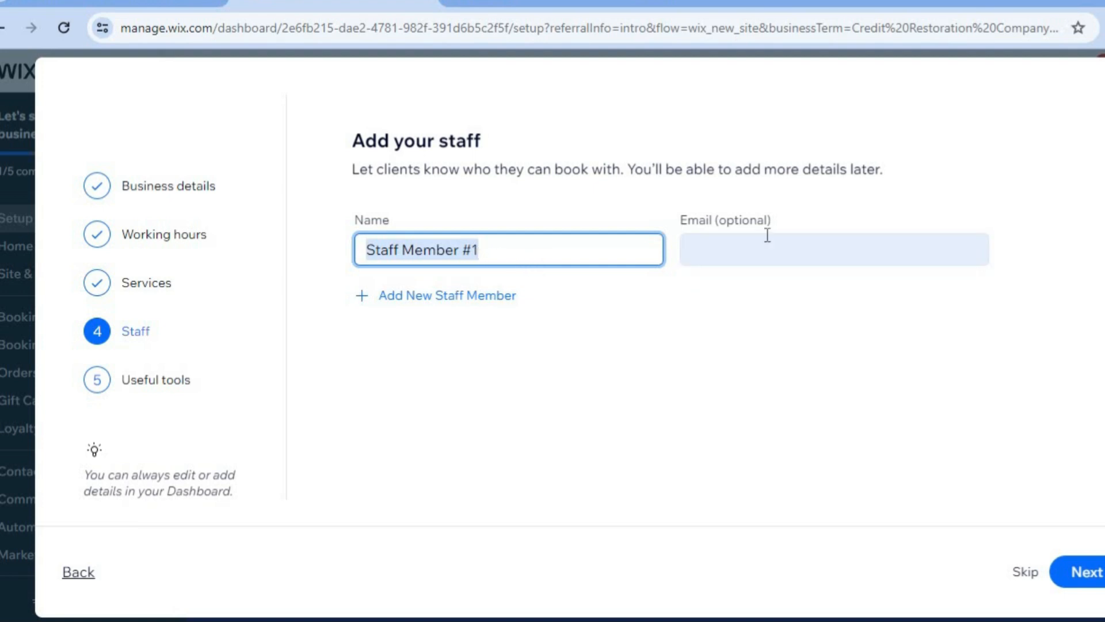
Keep the default staff member, select the tools for online payments and virtual sessions, and finish the setup to reach the dashboard
click(1092, 573)
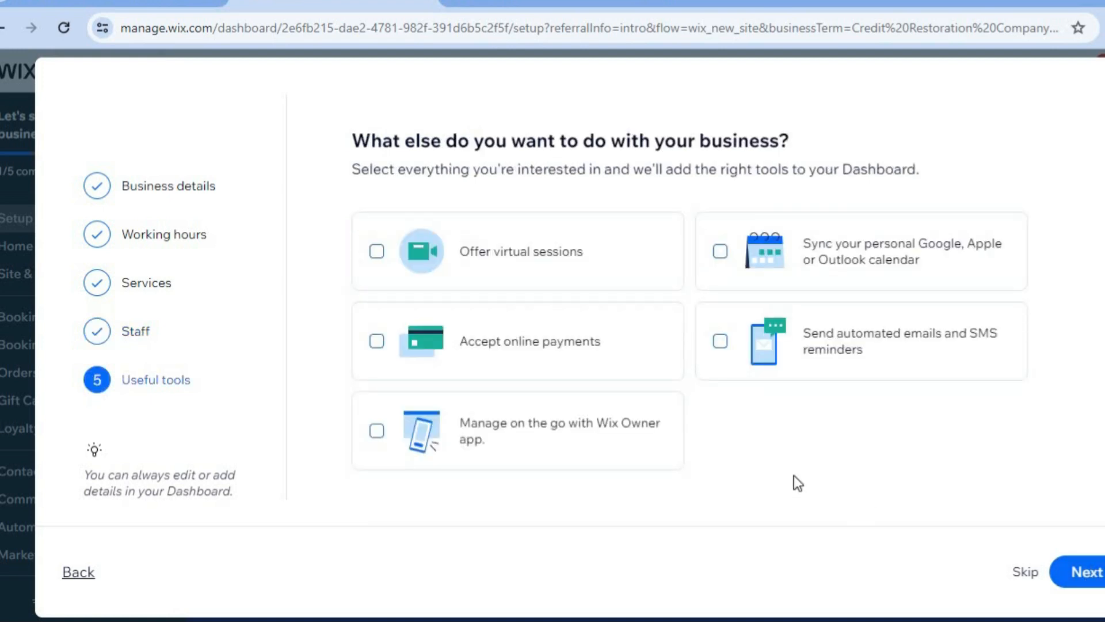
click(474, 372)
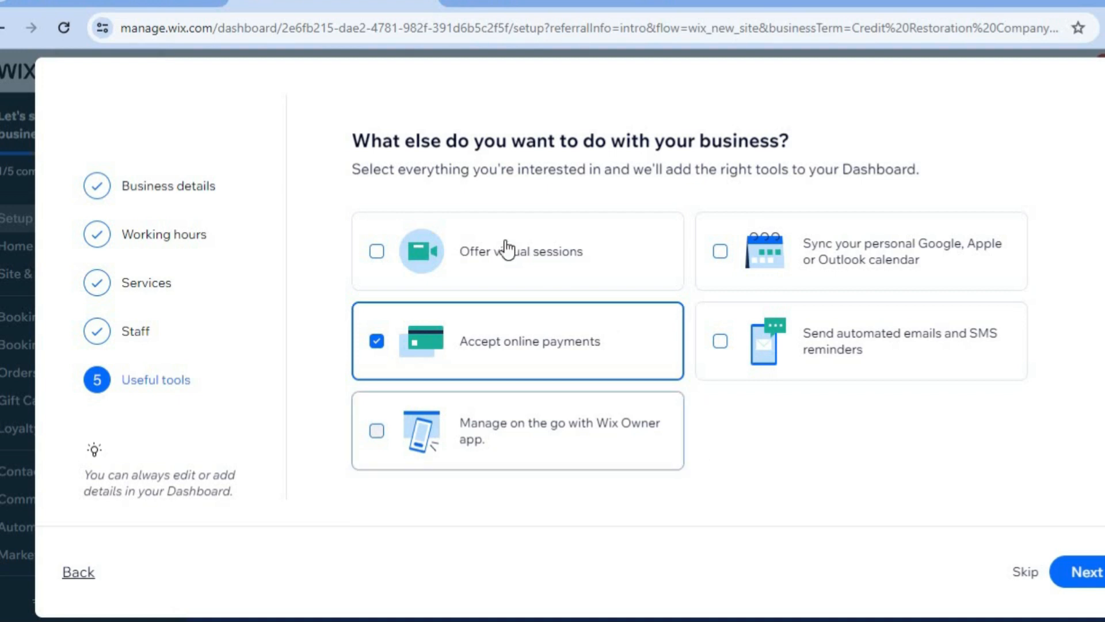
click(477, 259)
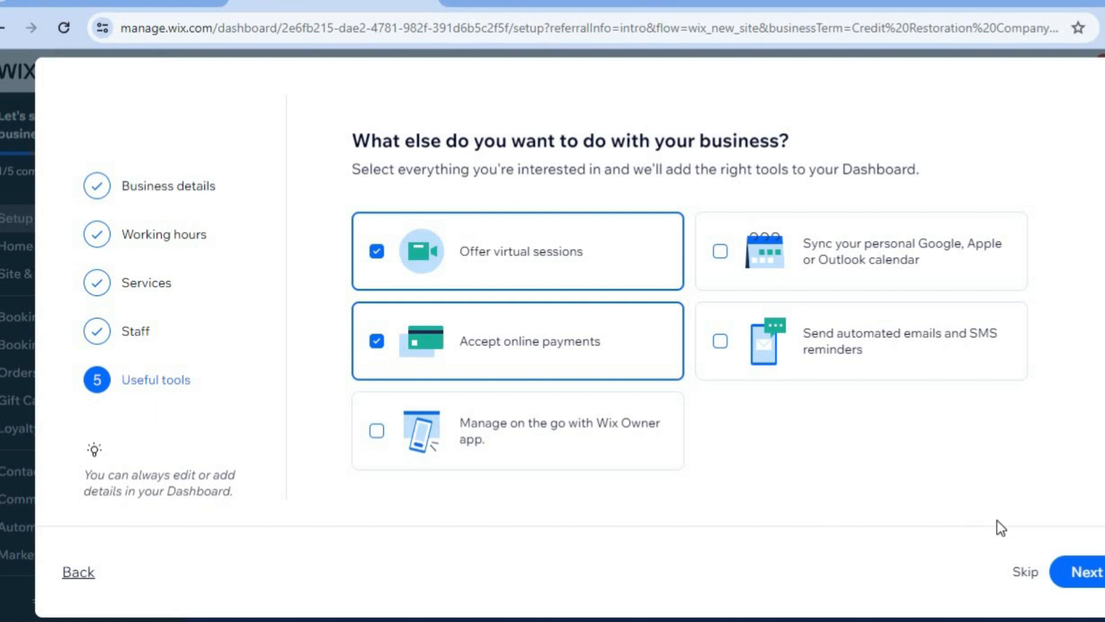
click(1080, 571)
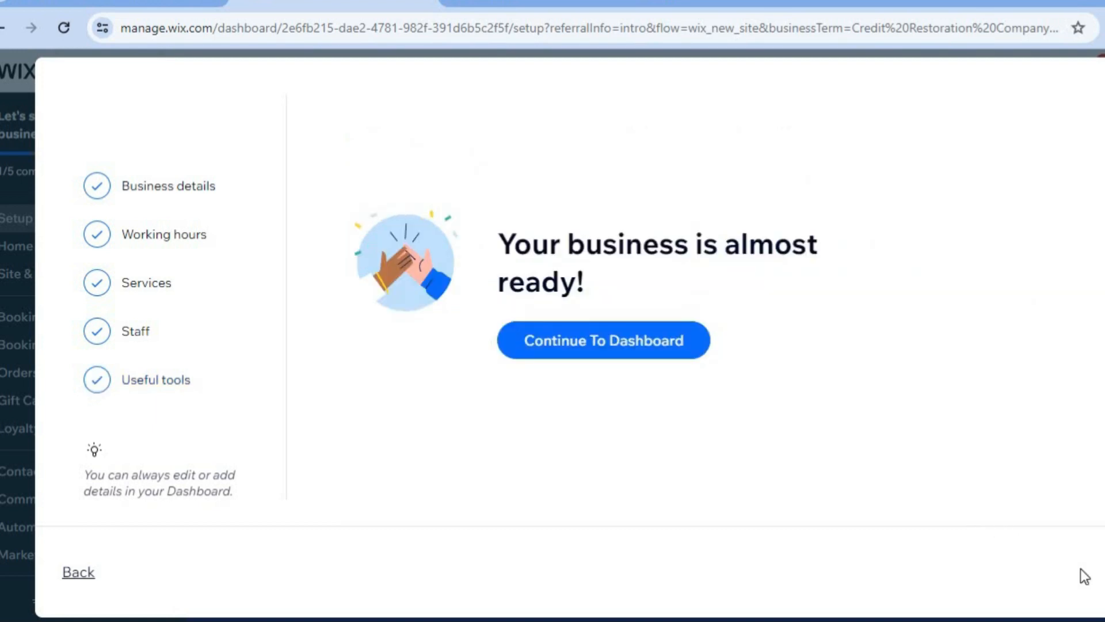
click(593, 341)
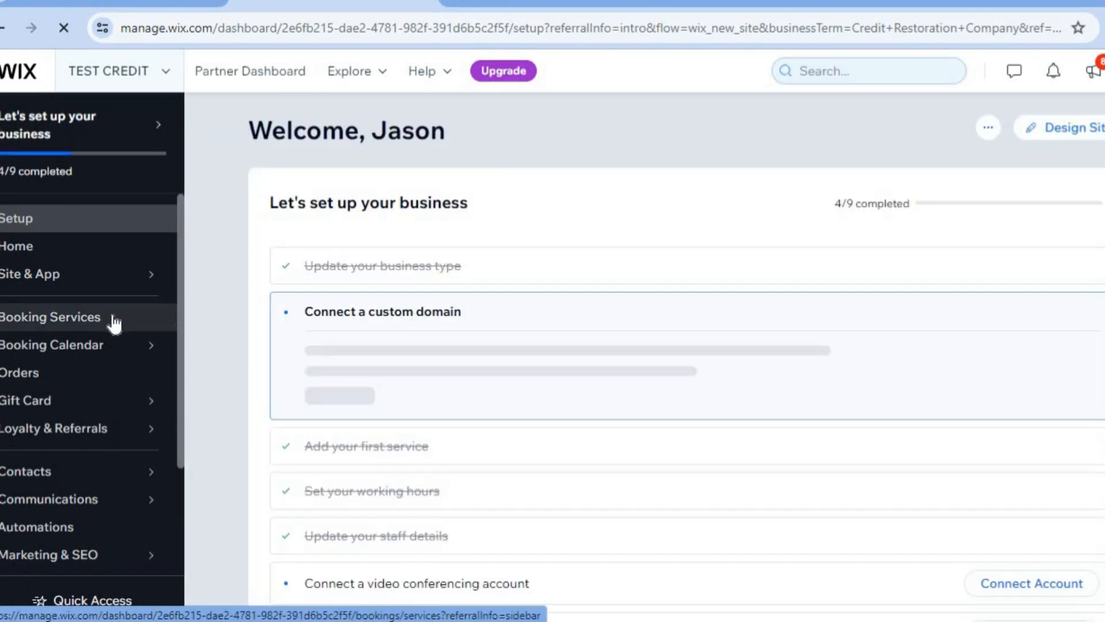
Open the Build Your Credit service from the booking services list for editing and select its name
click(114, 323)
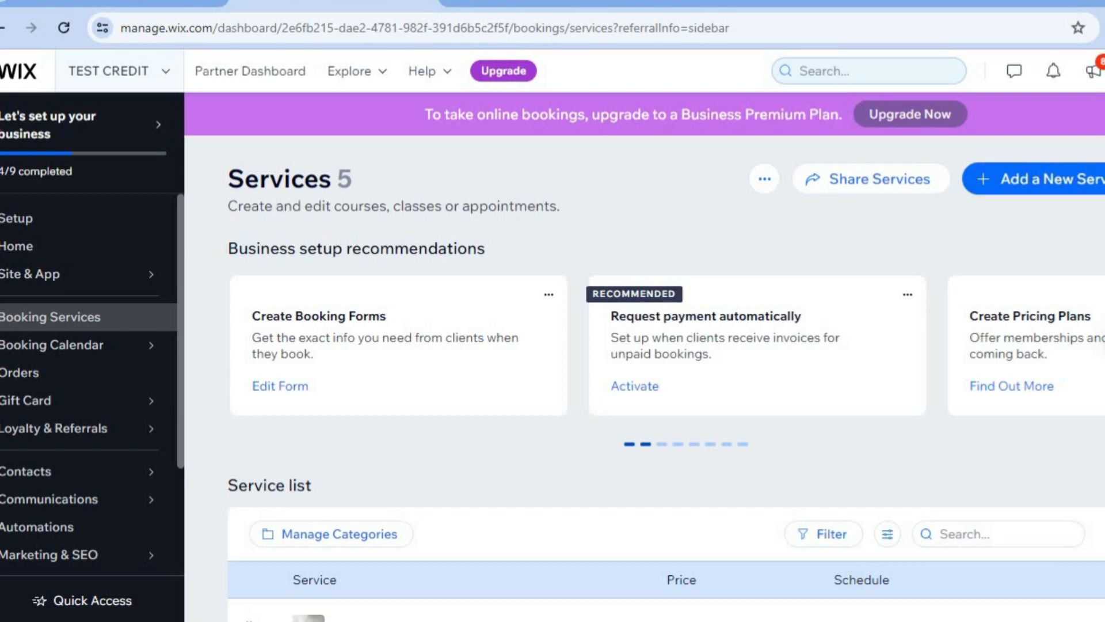
scroll(666, 378, down, 5)
scroll(666, 453, down, 1)
scroll(666, 453, up, 2)
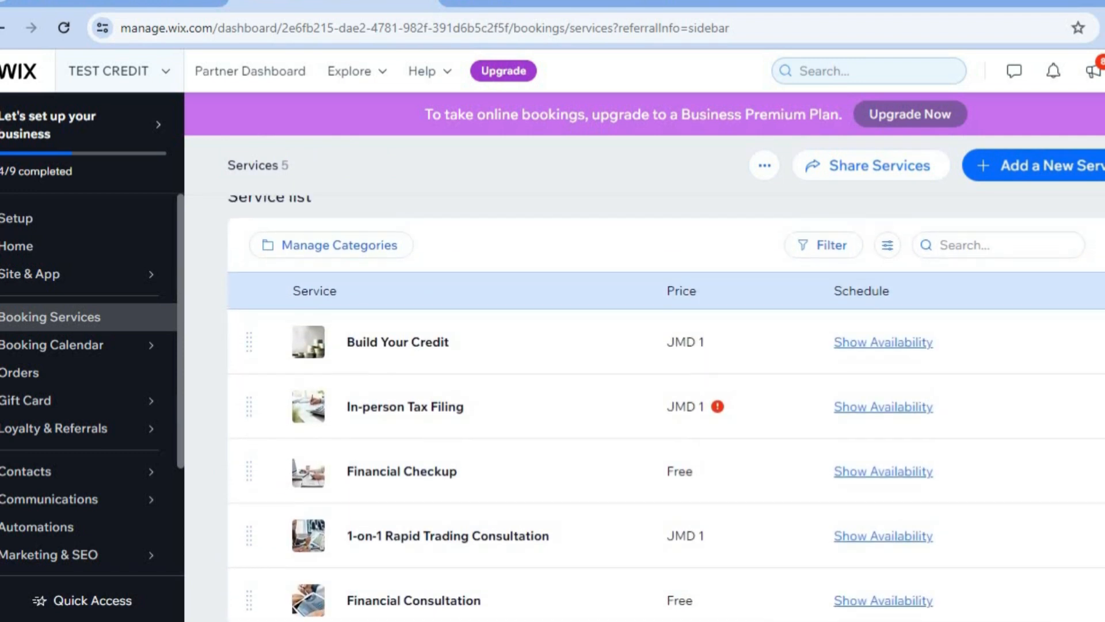
mouse_move(1042, 352)
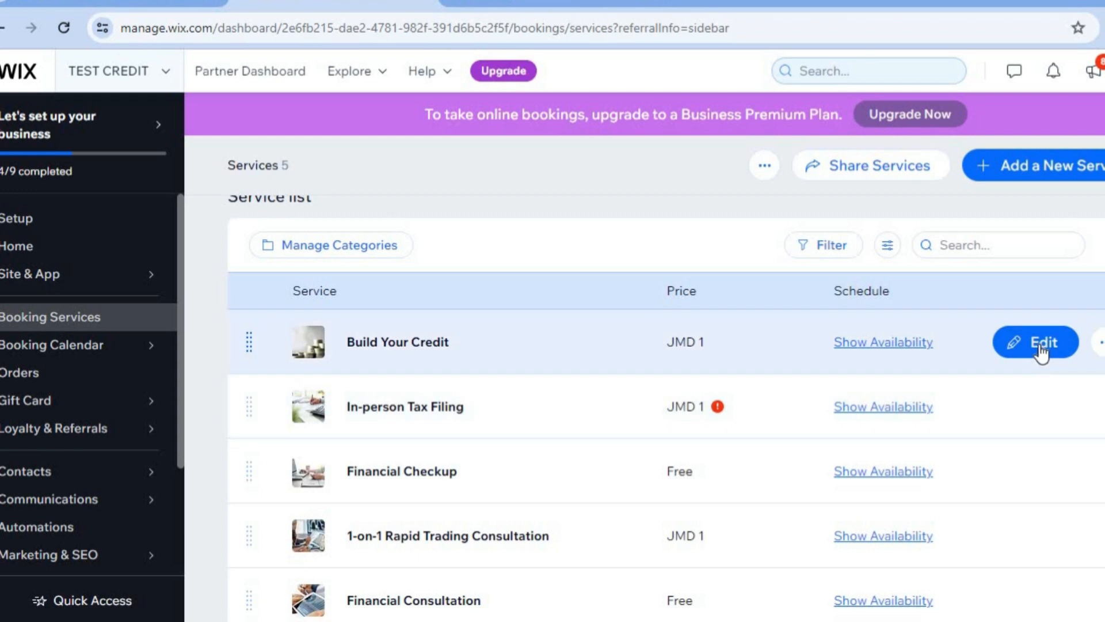
click(1036, 345)
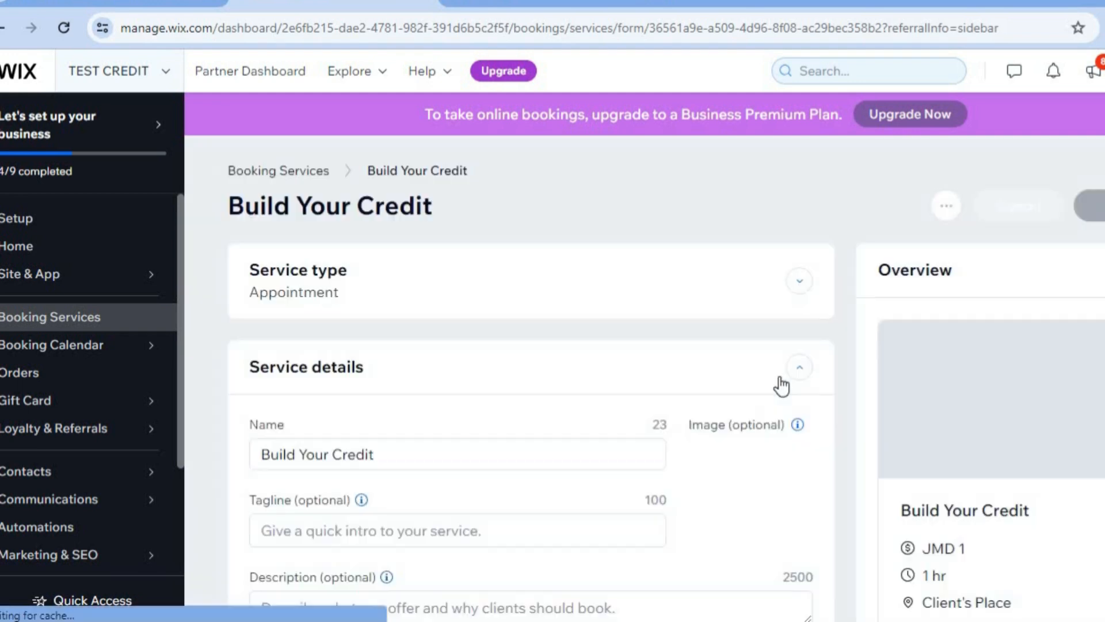
triple_click(404, 453)
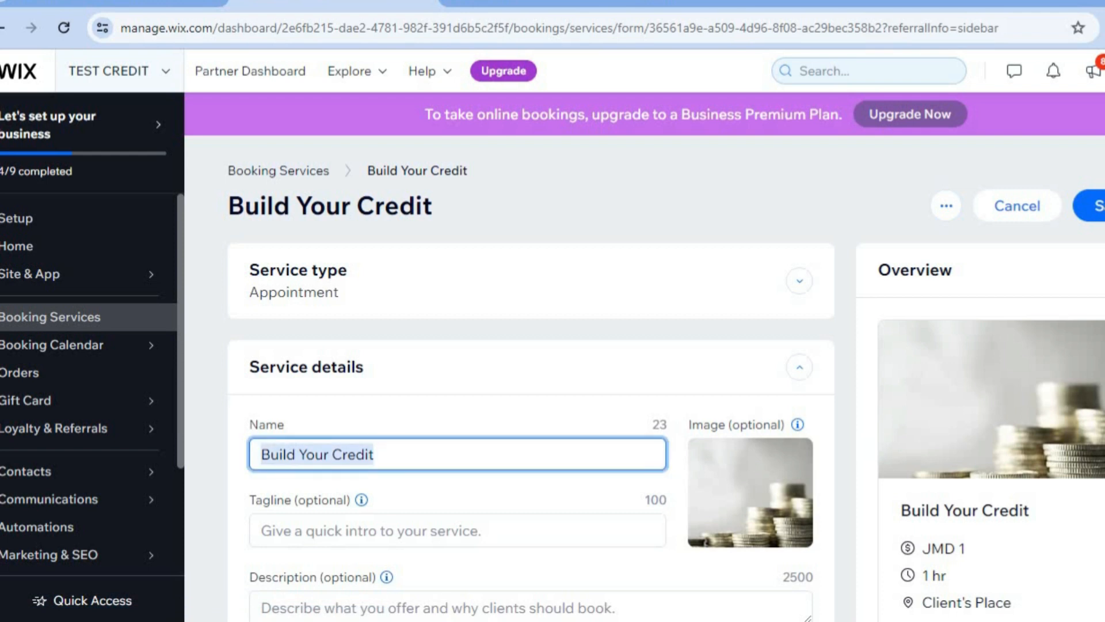
Set the duration of the Build Your Credit service to 45 minutes
scroll(721, 364, down, 4)
click(698, 381)
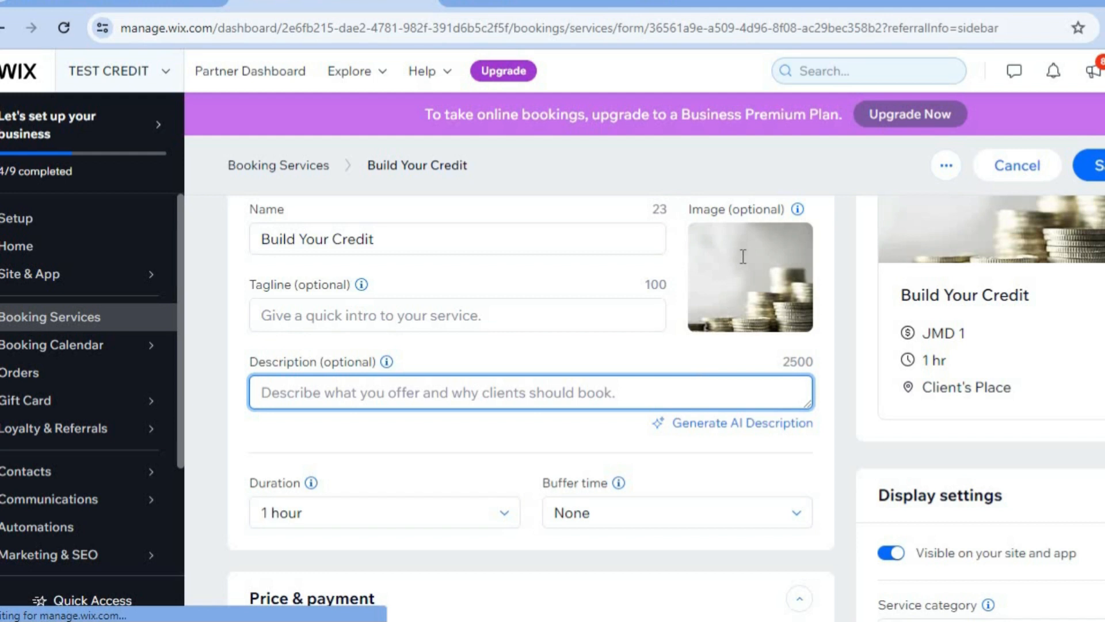
mouse_move(757, 249)
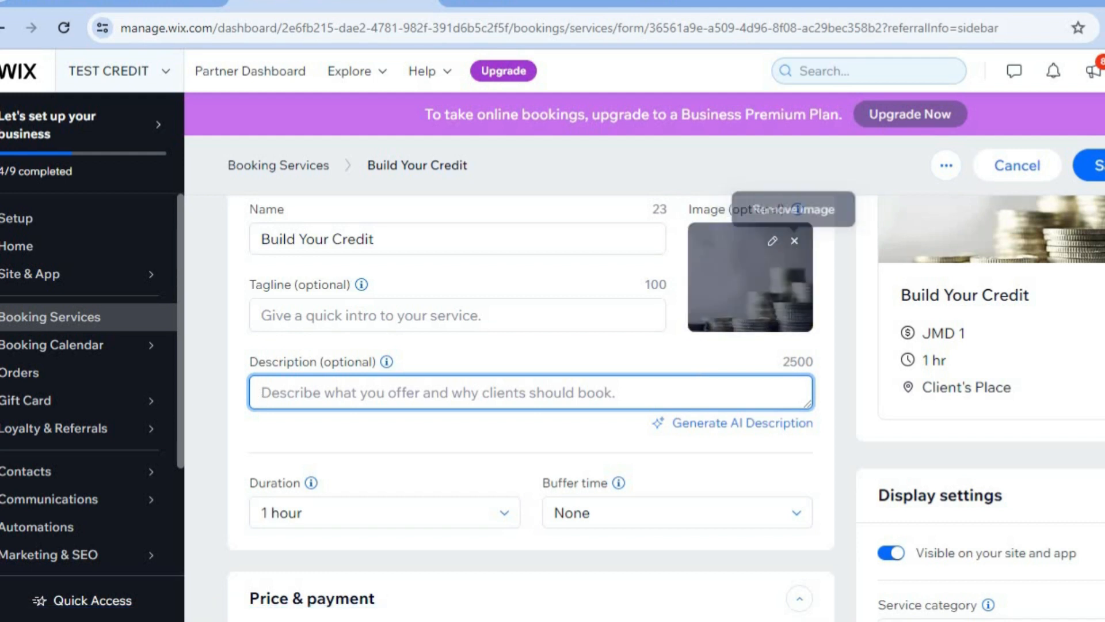
scroll(481, 322, down, 3)
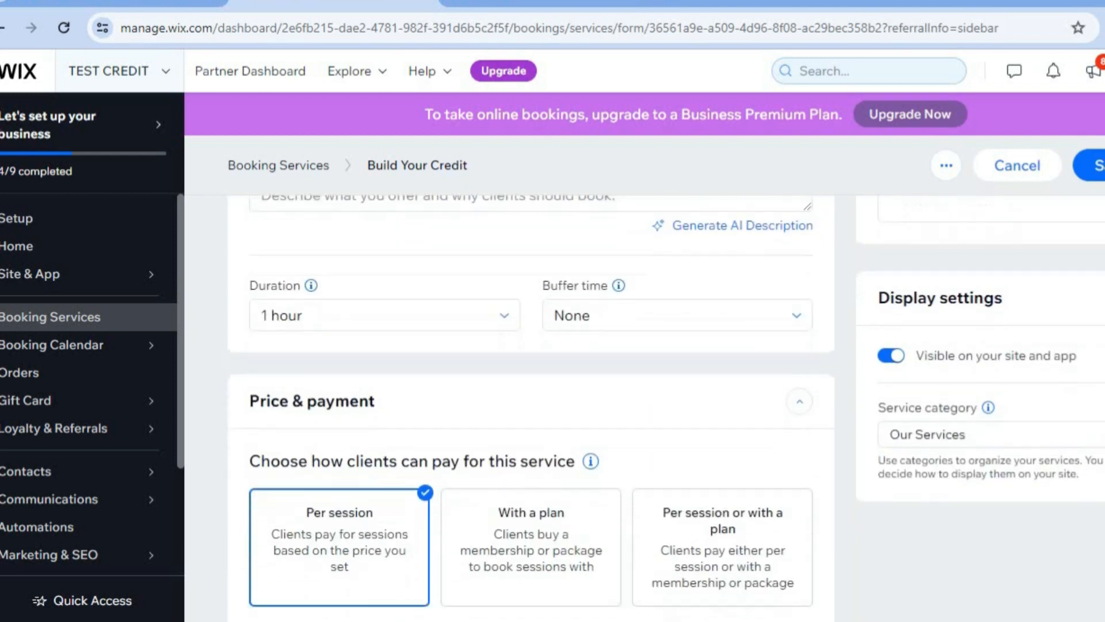
click(438, 316)
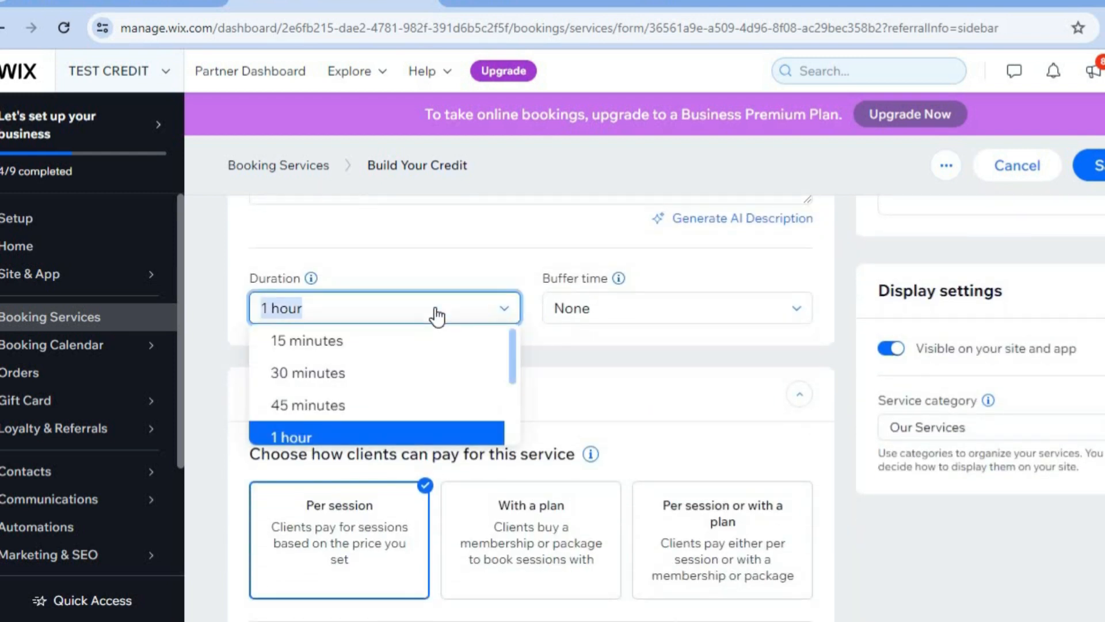
click(400, 406)
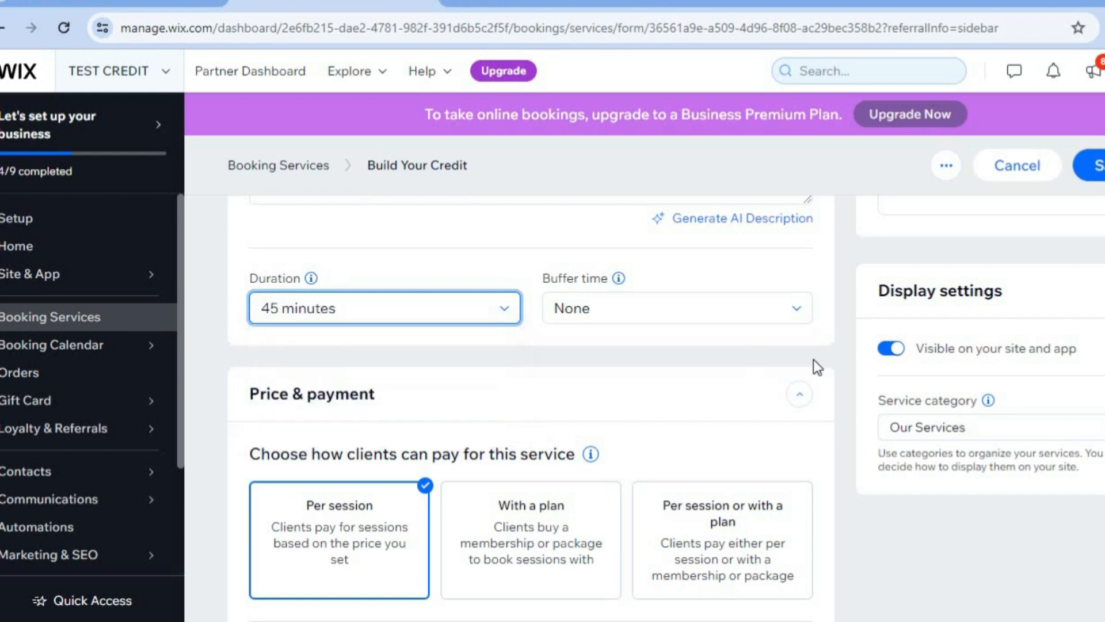
Set the fixed price per session of the Build Your Credit service to J$ 25 and save the service
scroll(530, 403, down, 7)
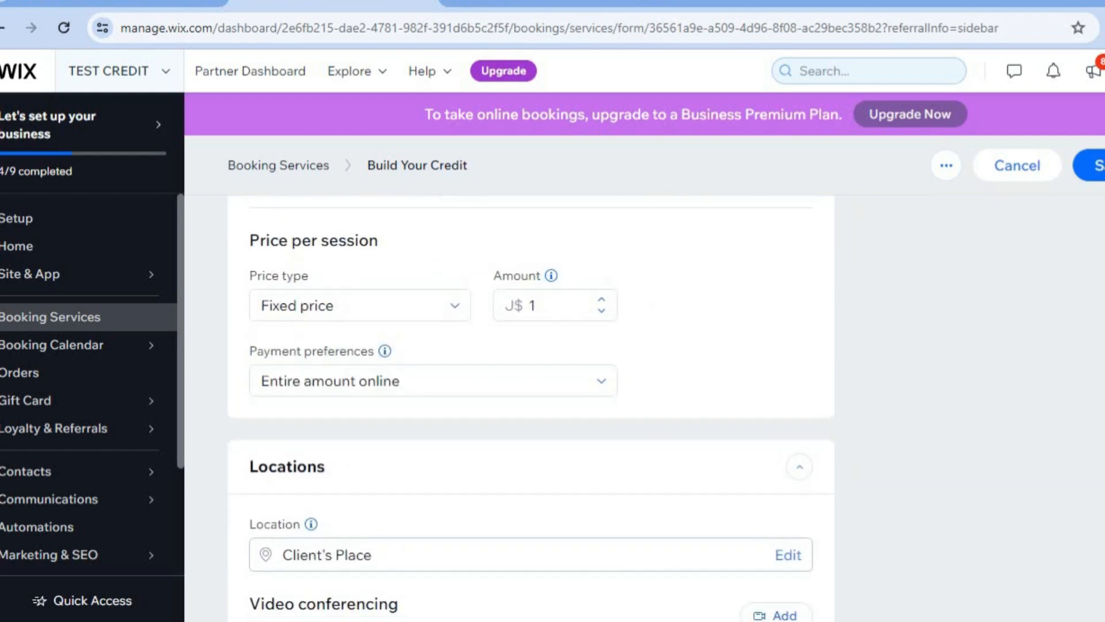
click(572, 312)
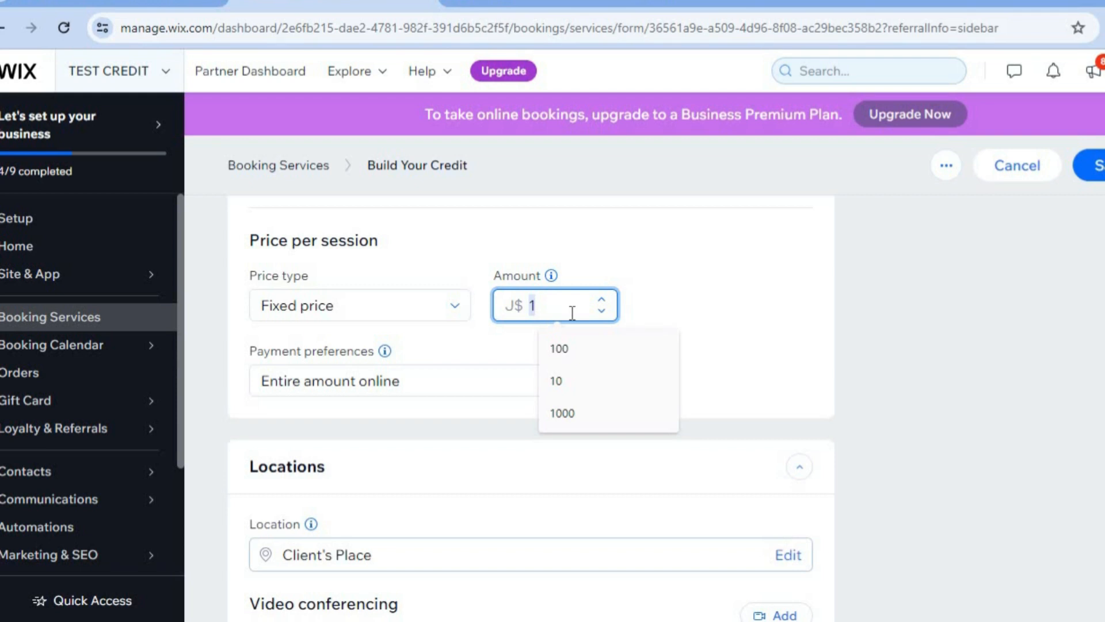
text(25)
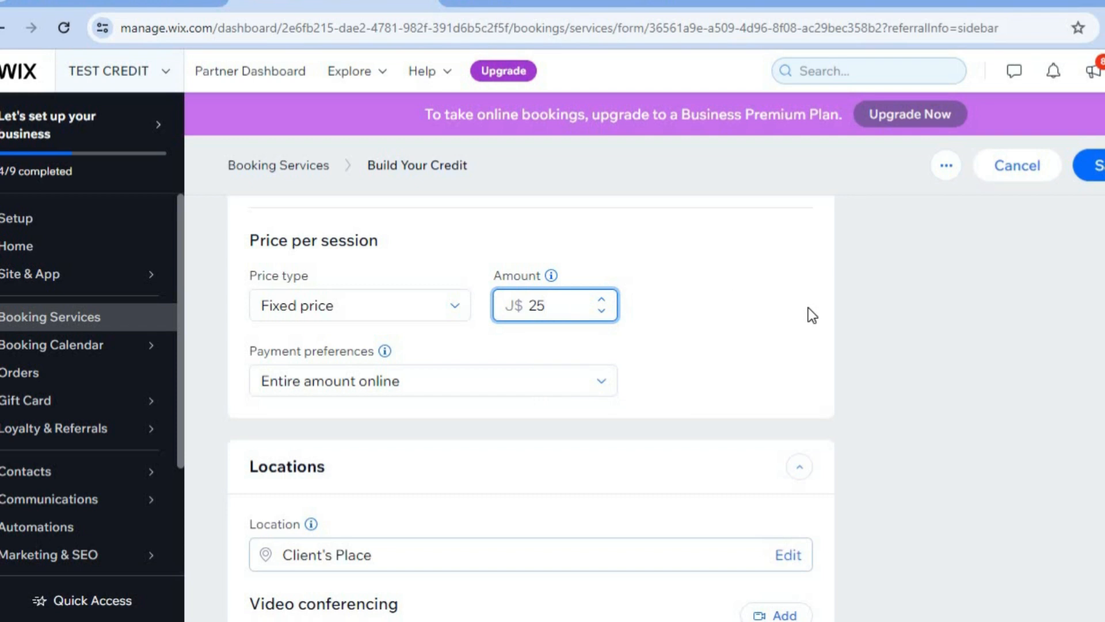
click(808, 308)
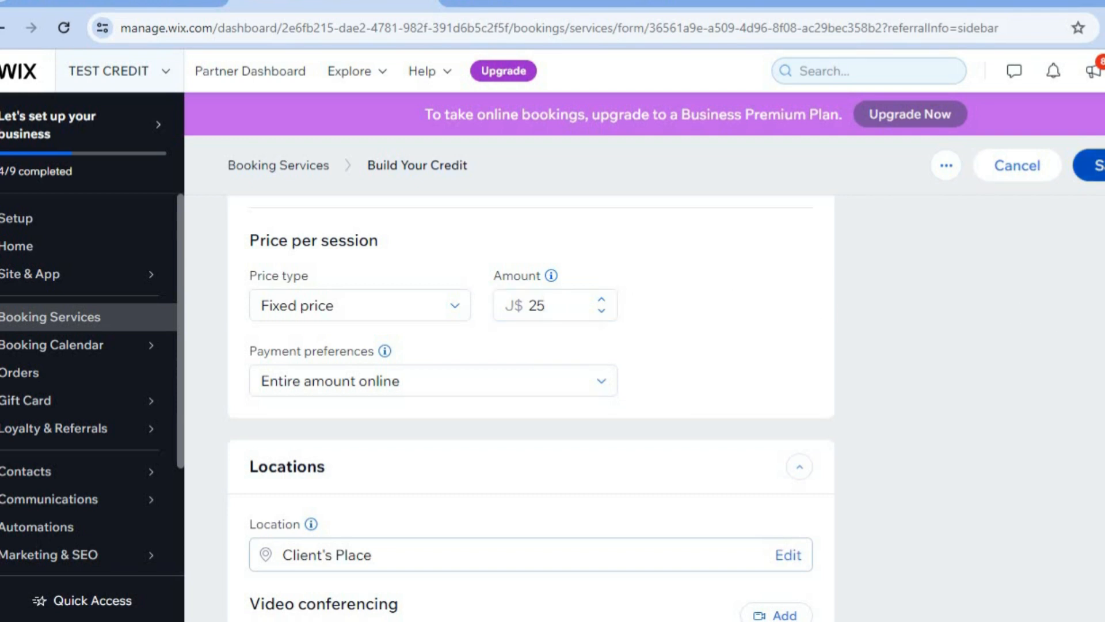
click(1096, 166)
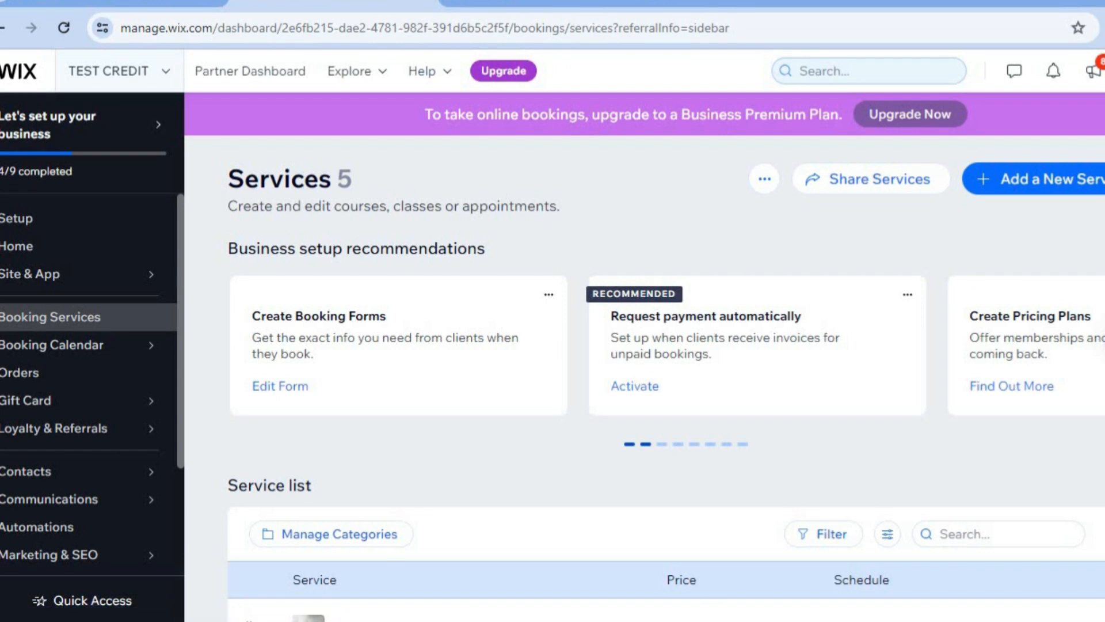
Open the In-person Tax Filing service for editing and set its fixed price per session to J$ 10
scroll(814, 402, down, 5)
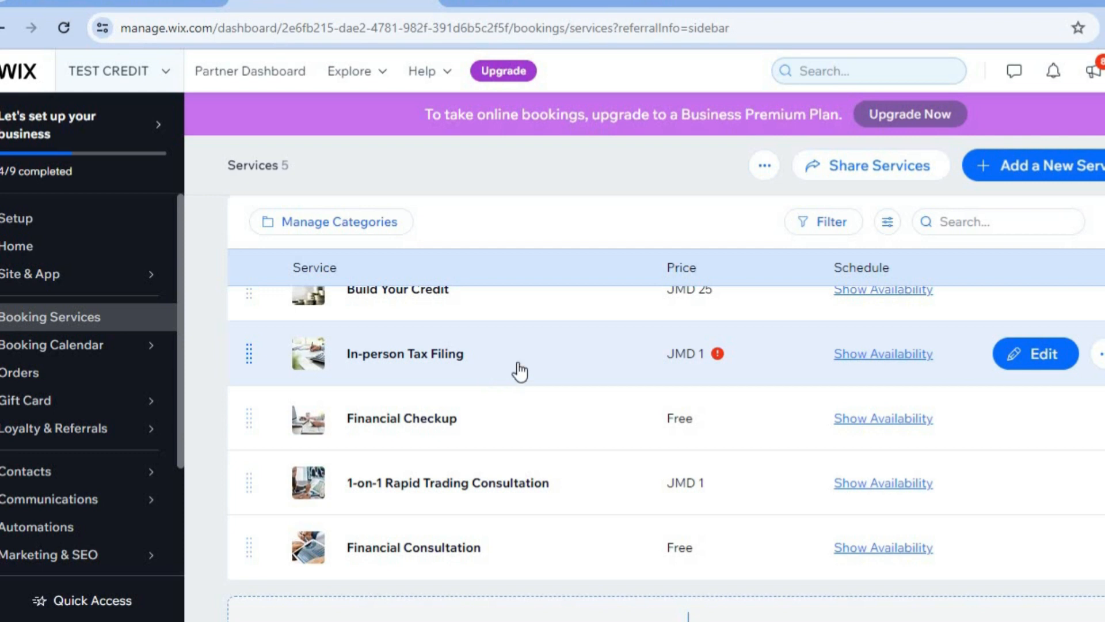
click(1030, 361)
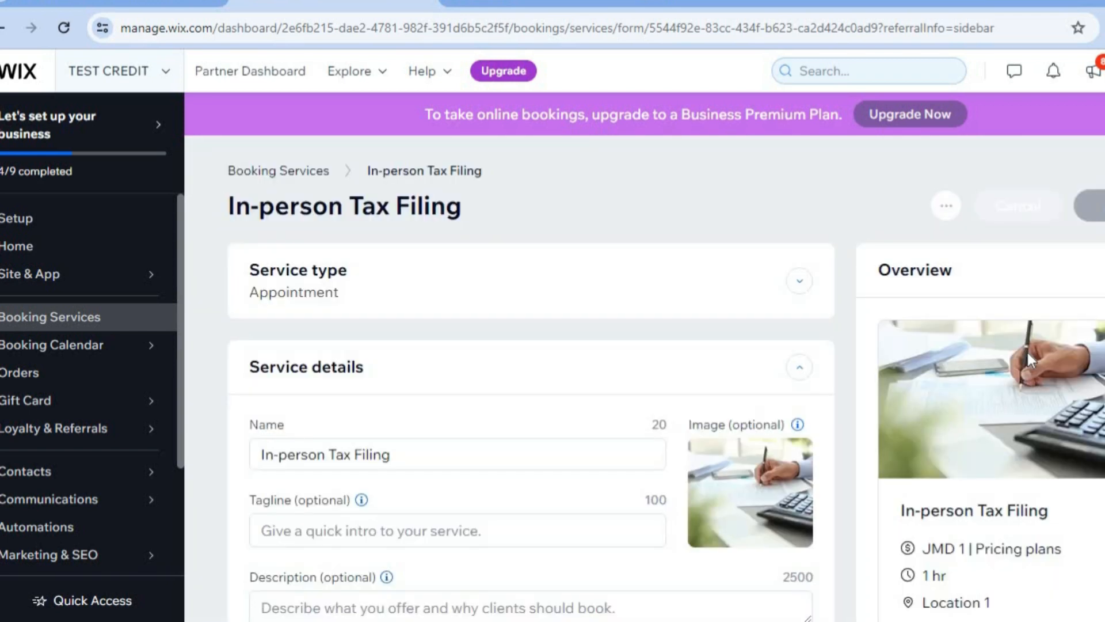
scroll(530, 380, down, 9)
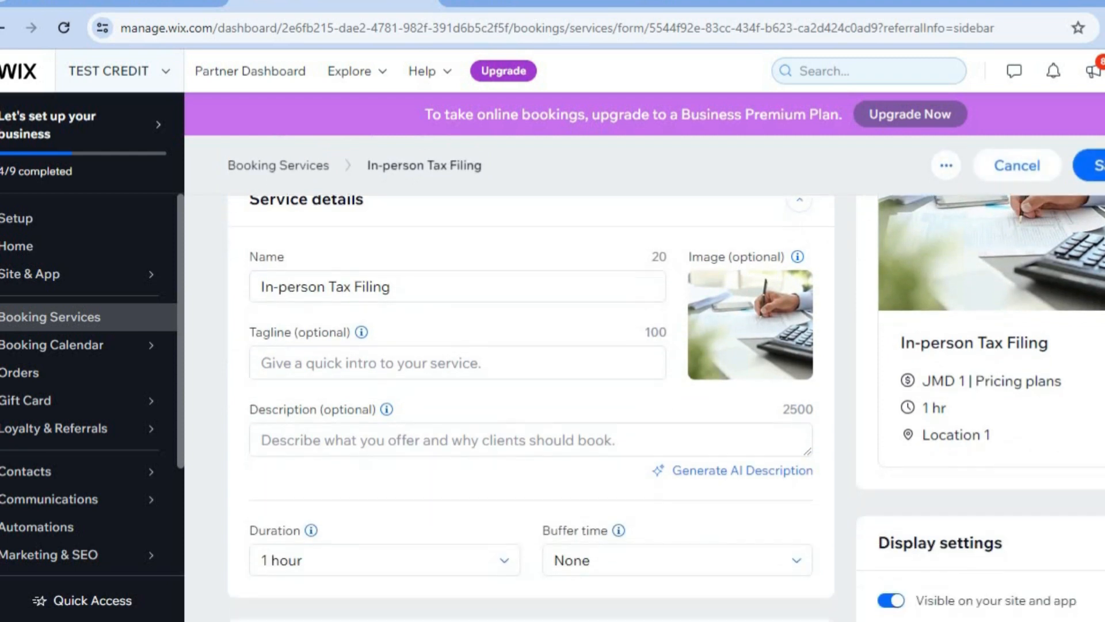
scroll(530, 403, down, 6)
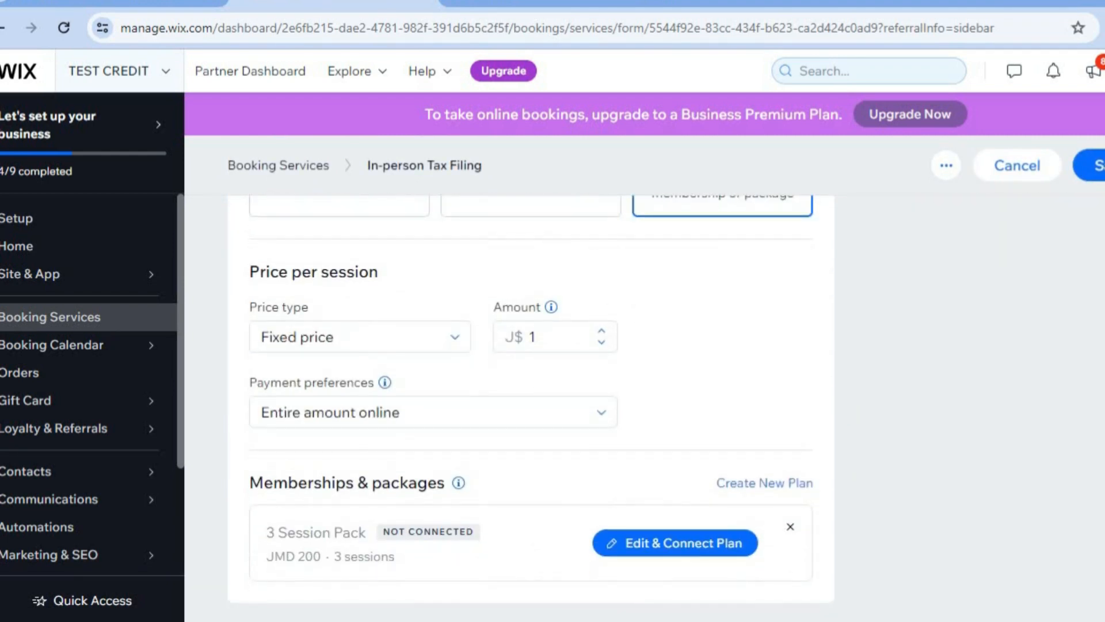
double_click(555, 337)
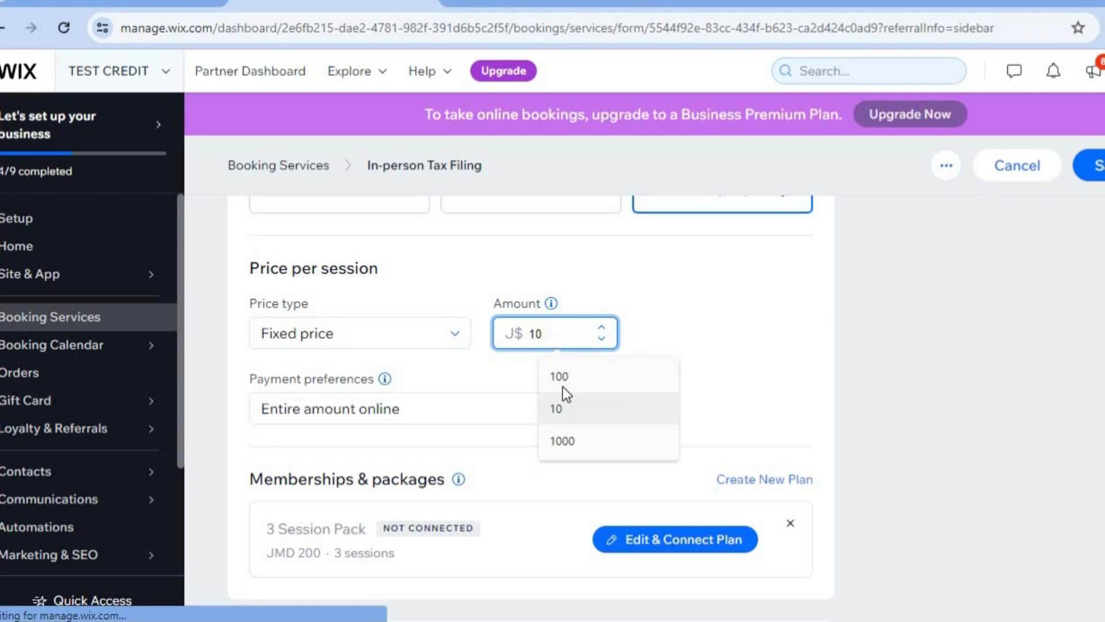
click(562, 409)
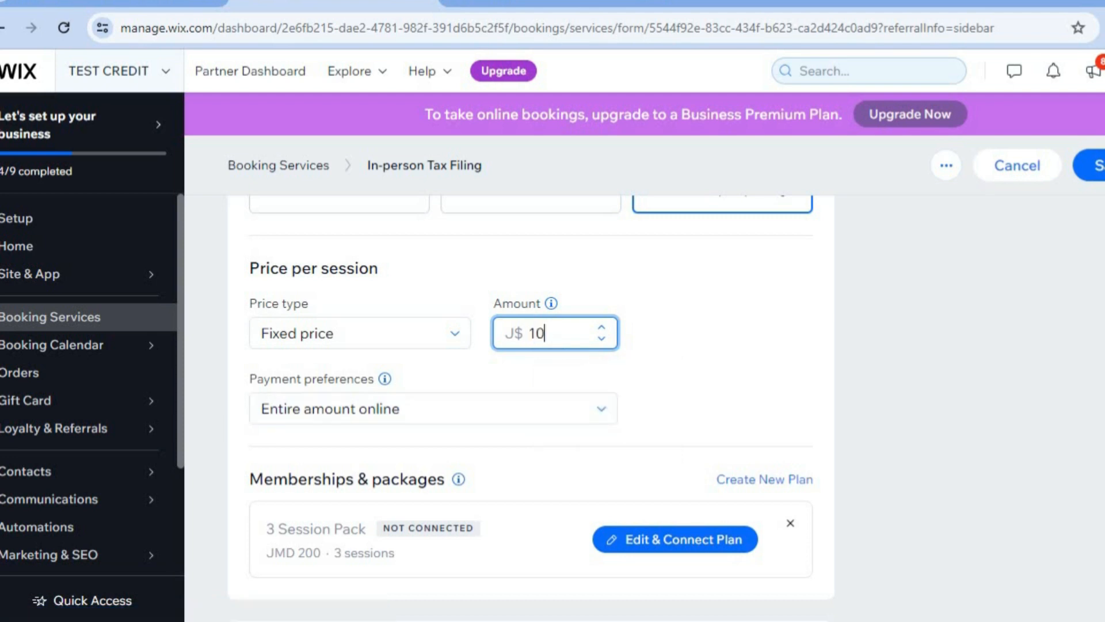
Review the remaining In-person Tax Filing settings and save the service without connecting a plan
scroll(530, 403, down, 6)
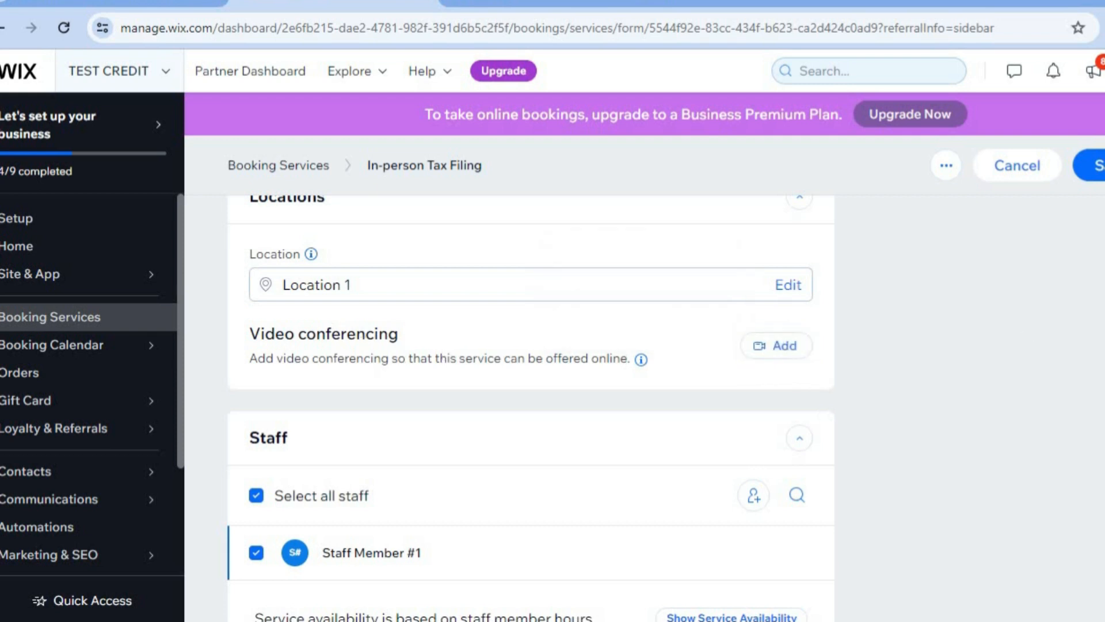
scroll(531, 403, up, 10)
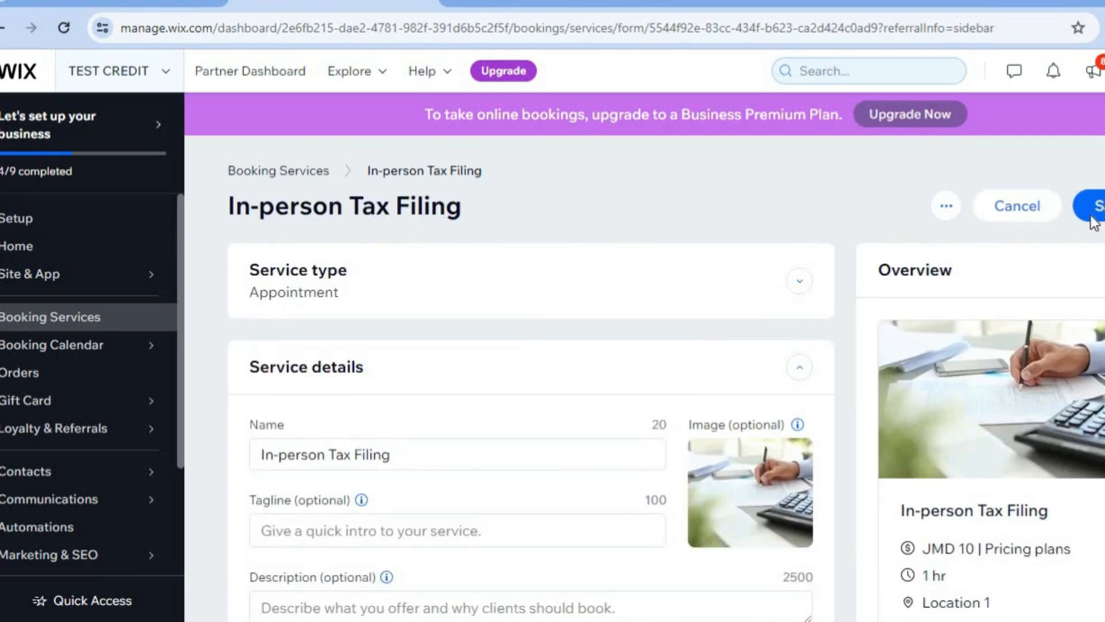
click(1097, 211)
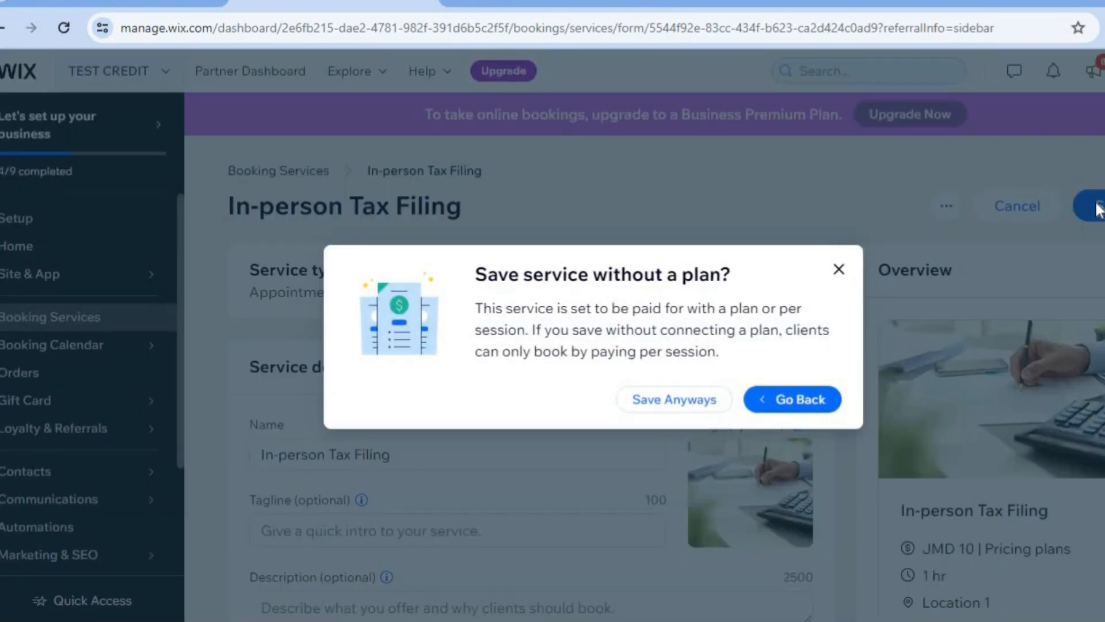
click(688, 398)
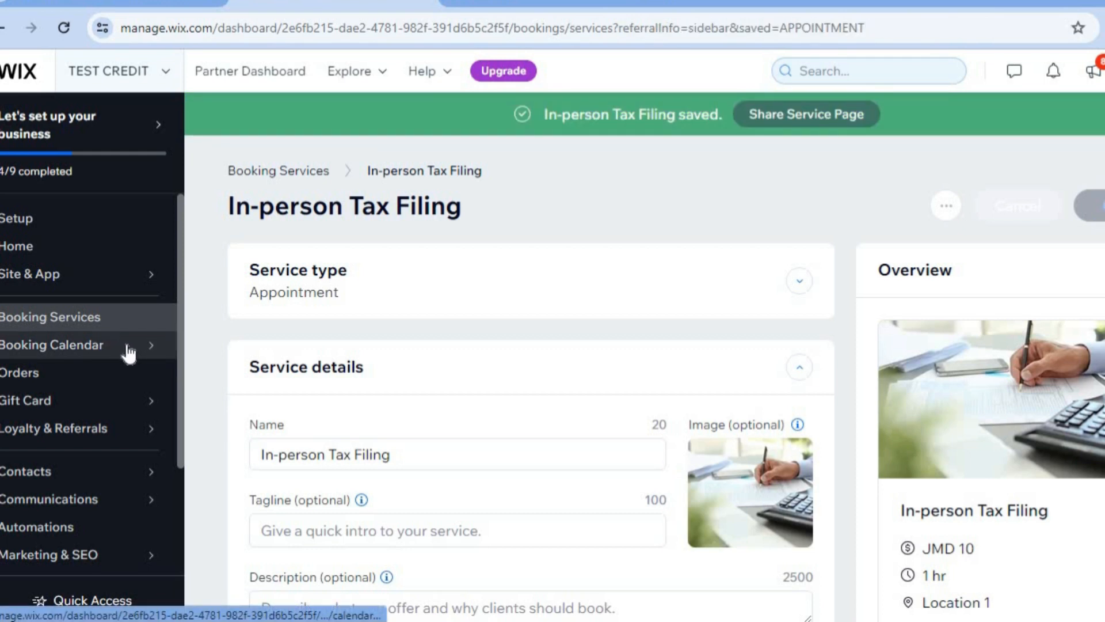
Go to the site's payments overview and open the management of its payment methods
mouse_move(119, 354)
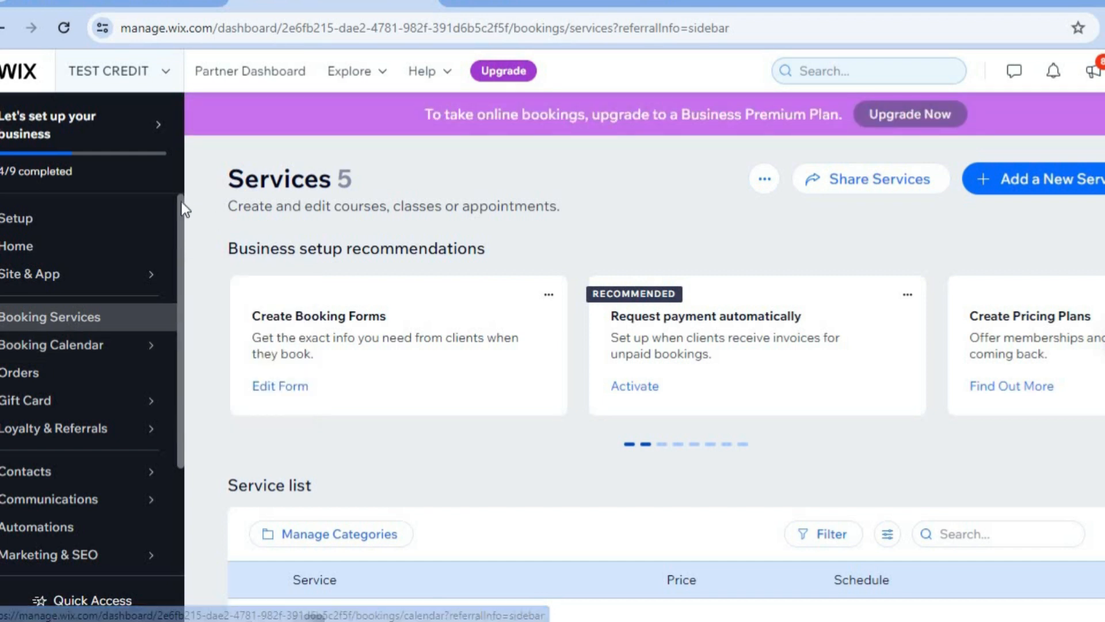
drag(180, 215, 178, 326)
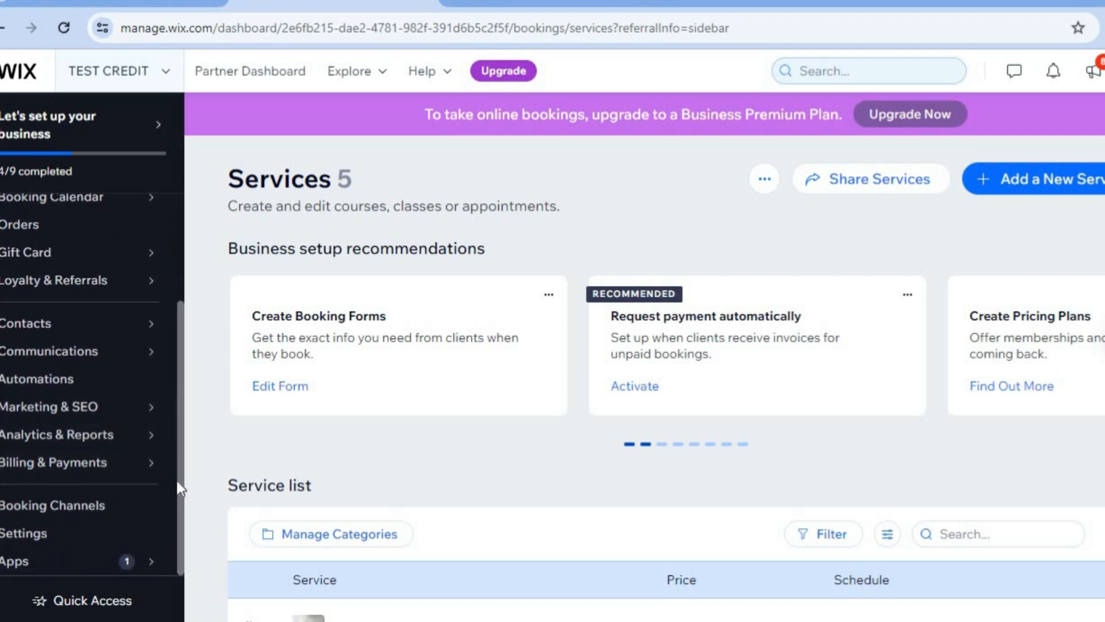
mouse_move(140, 468)
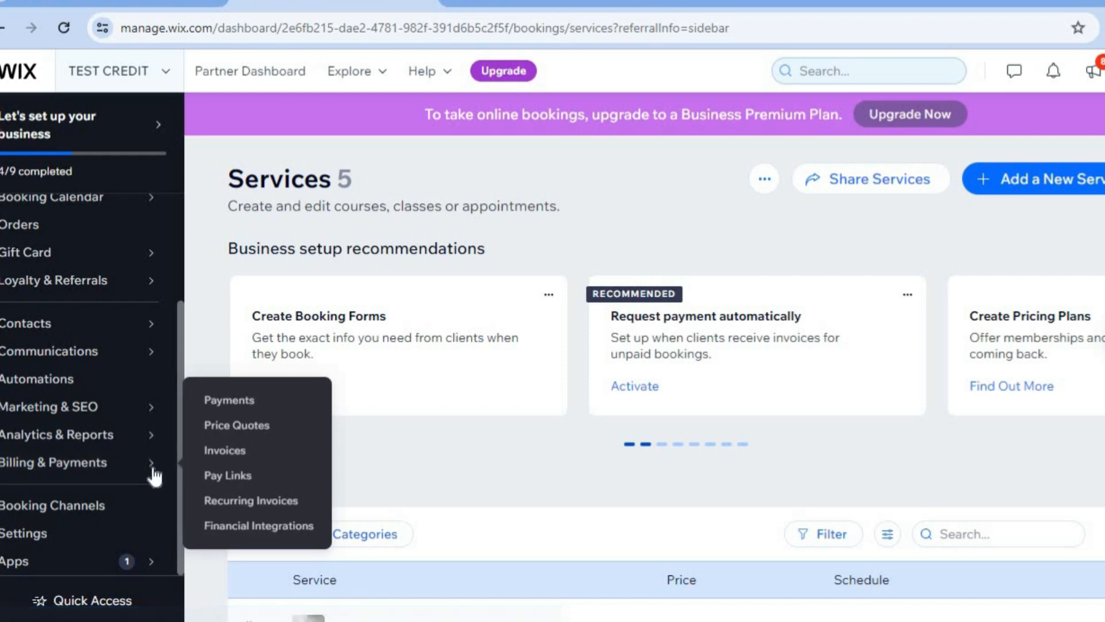
click(220, 409)
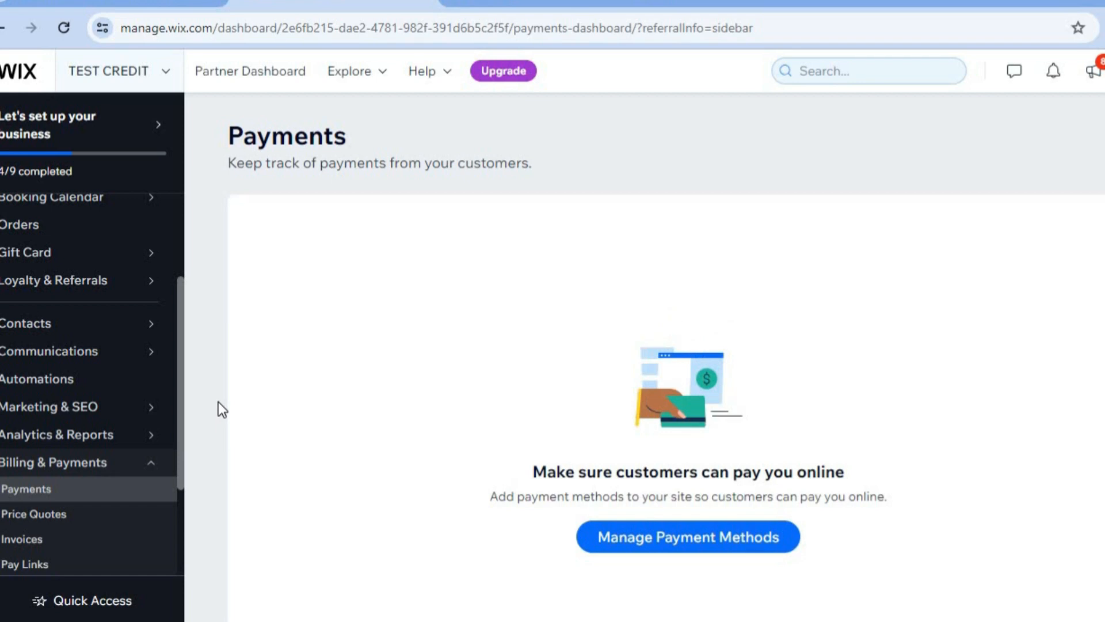
click(667, 540)
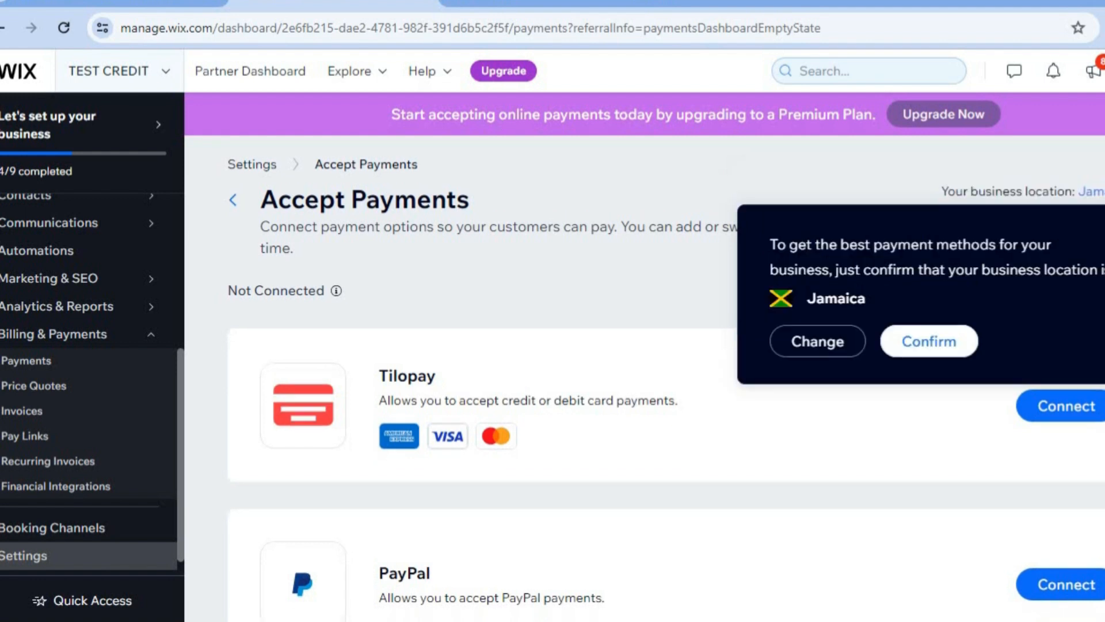
Dismiss the business location prompt, then change the business location for accepting payments to Canada
scroll(1065, 425, down, 3)
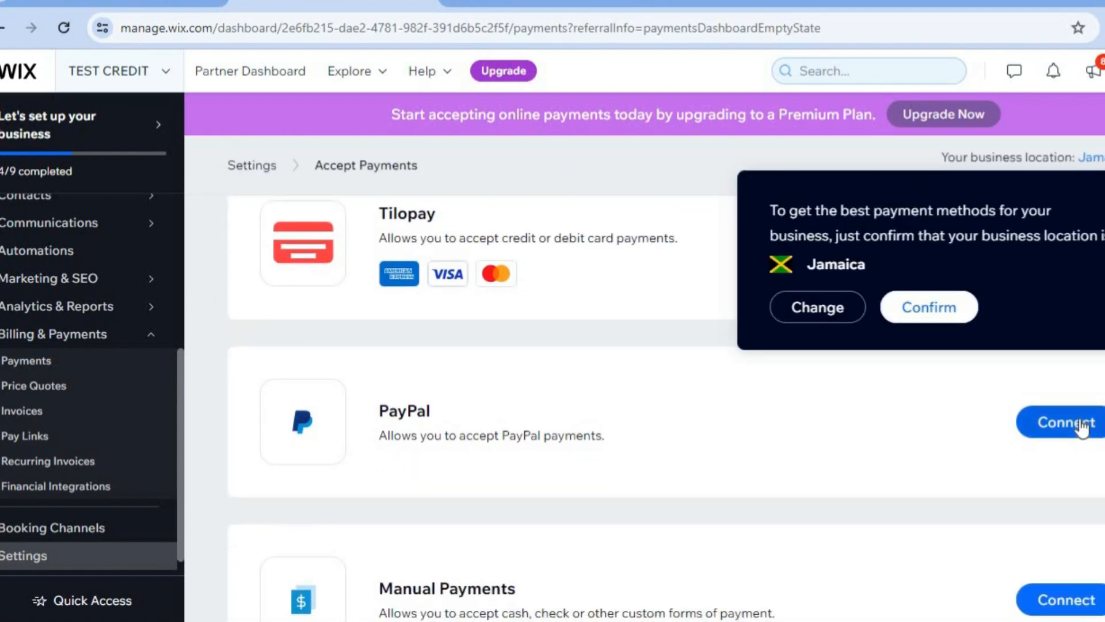
key(Escape)
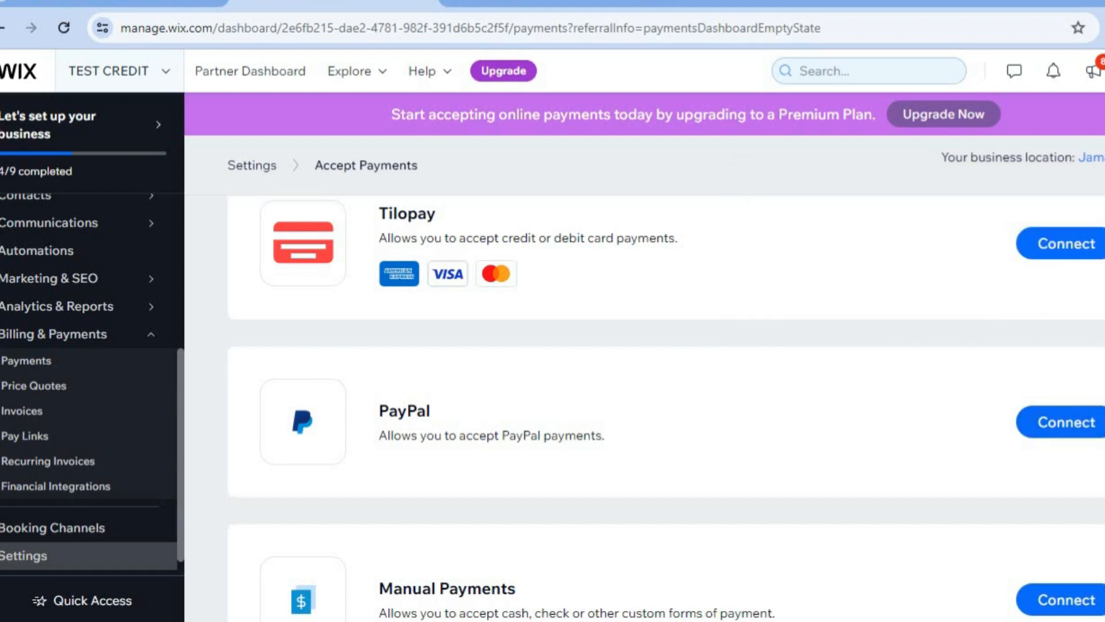
scroll(1047, 345, up, 3)
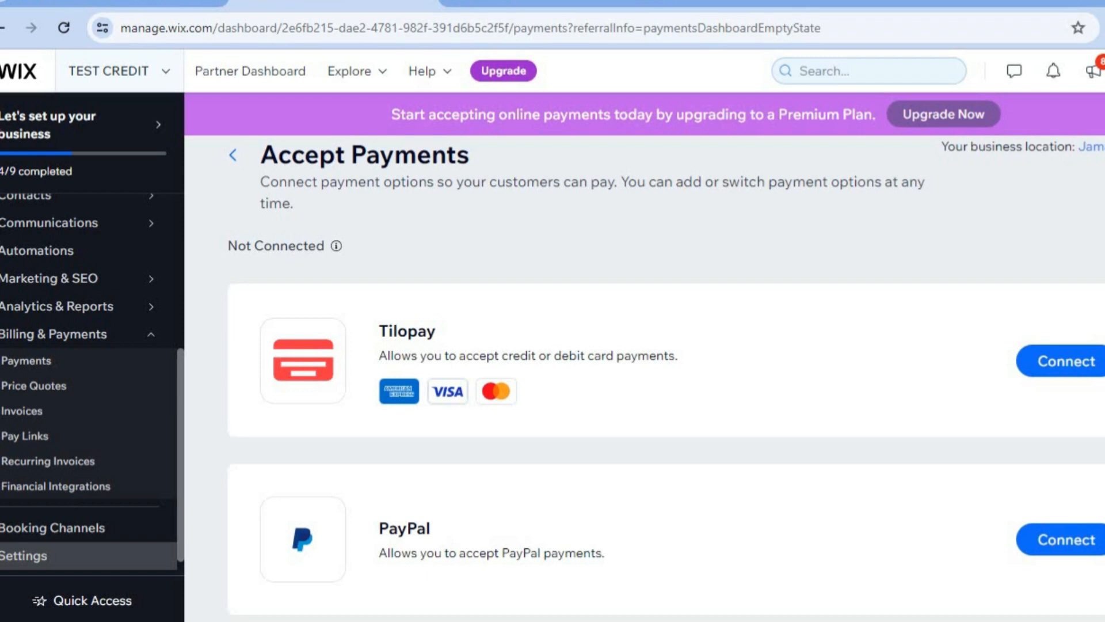
scroll(666, 375, up, 1)
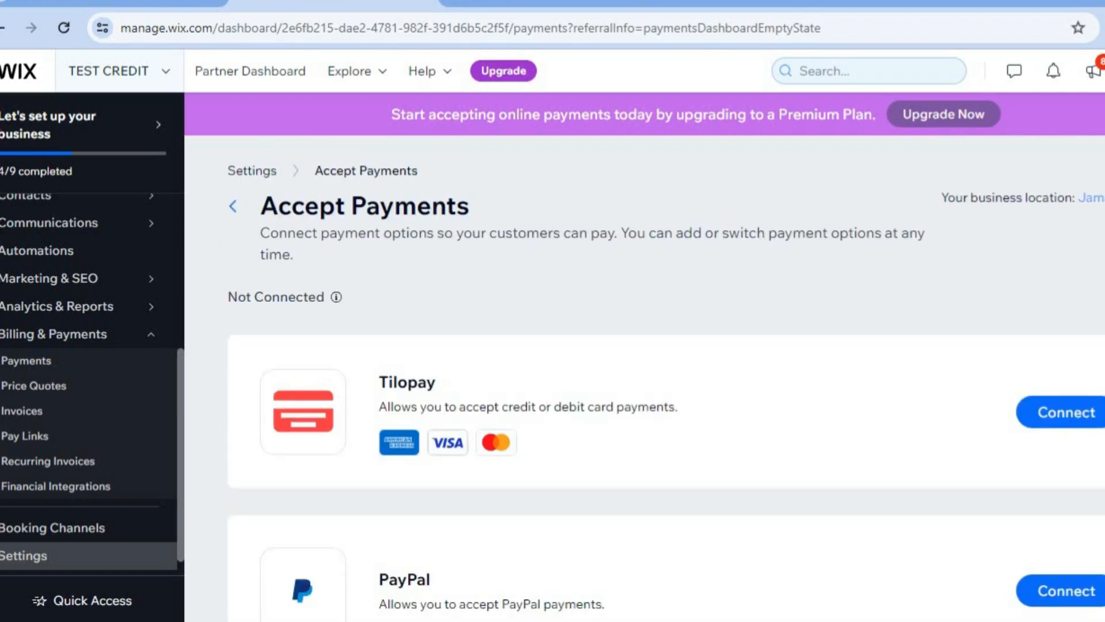
click(1102, 198)
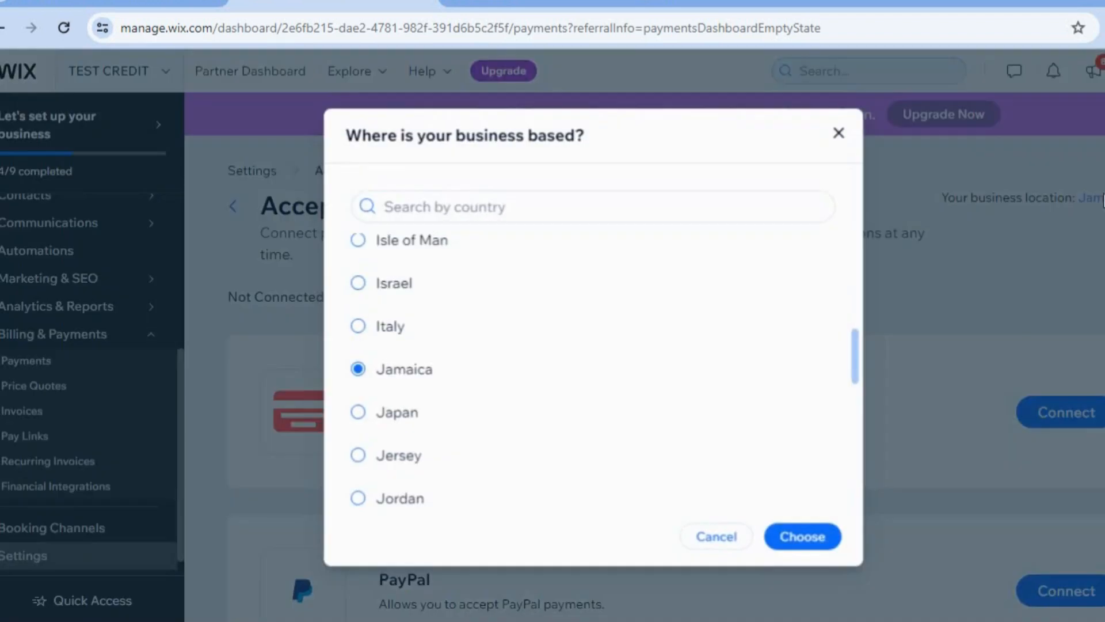
click(572, 210)
text(CA)
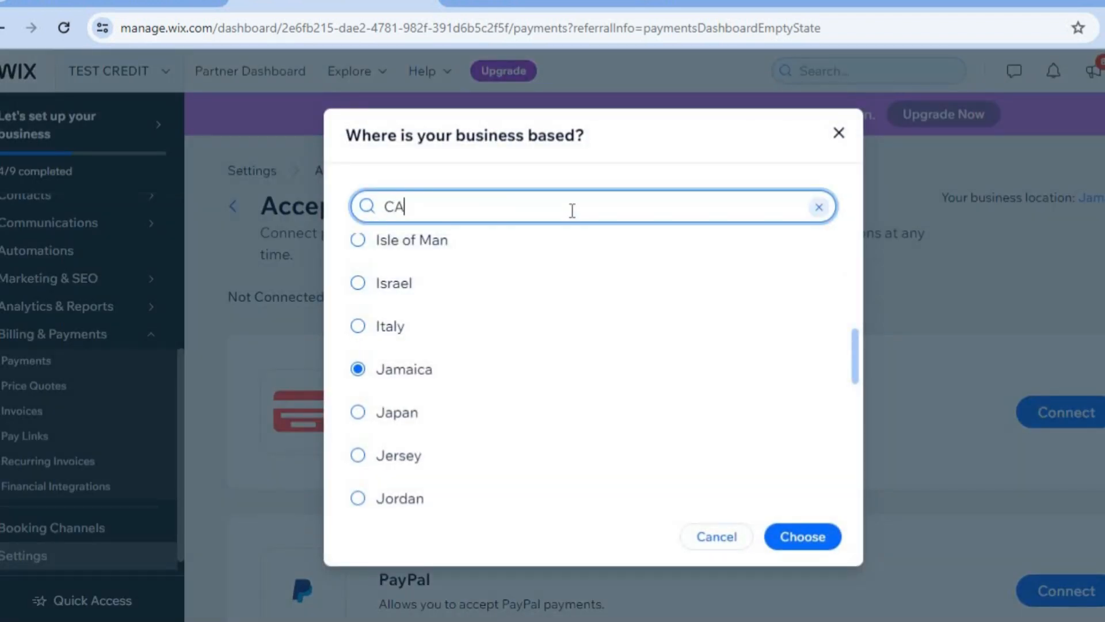
text(NAD)
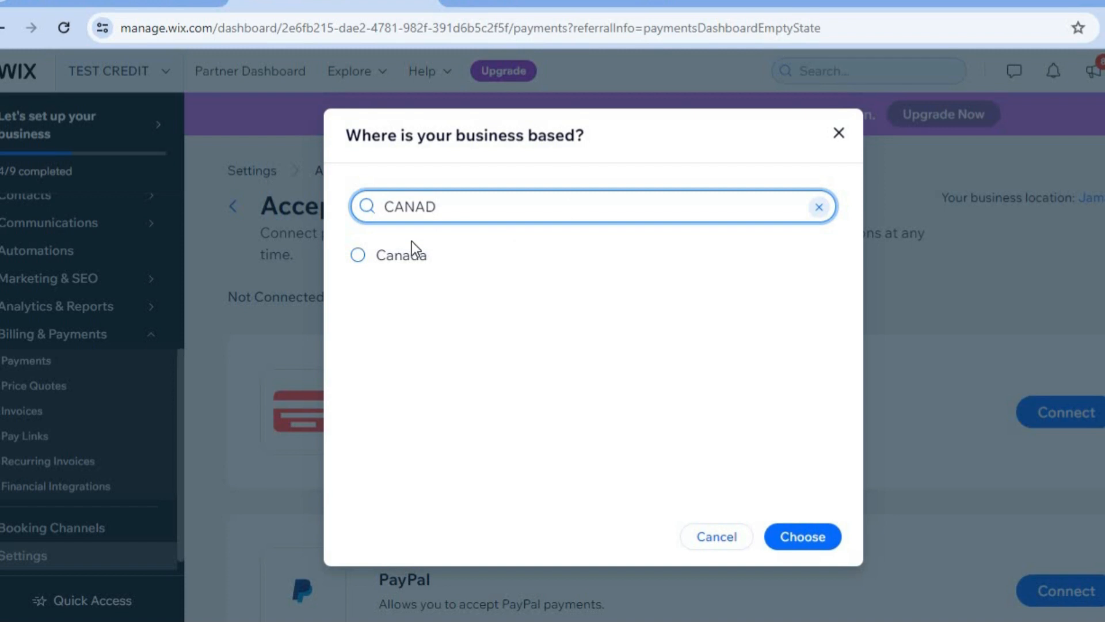
click(410, 257)
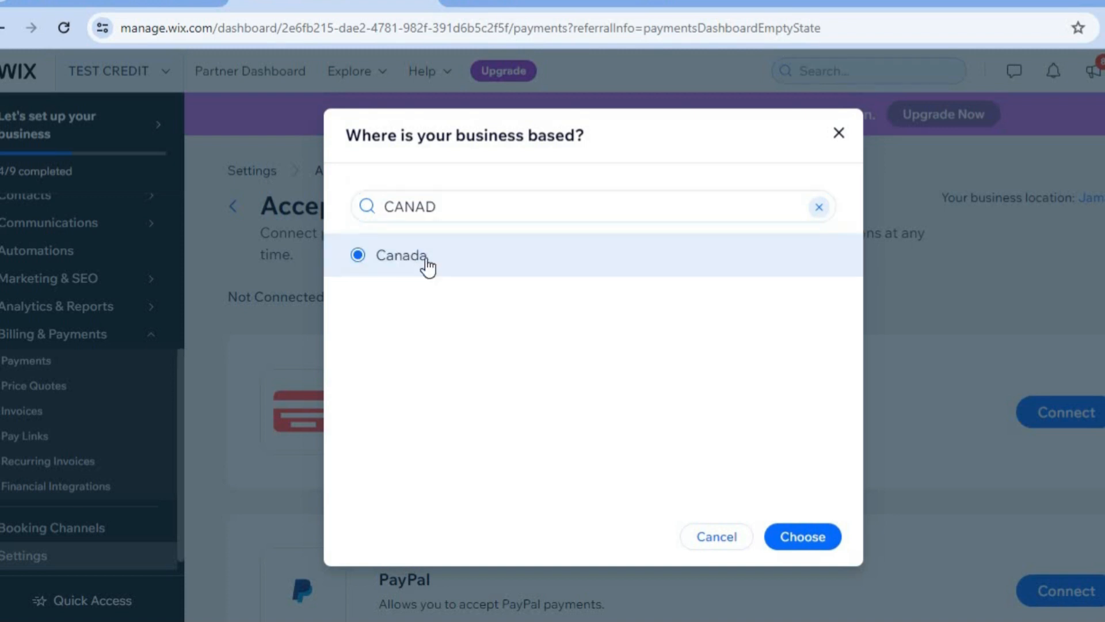
click(804, 534)
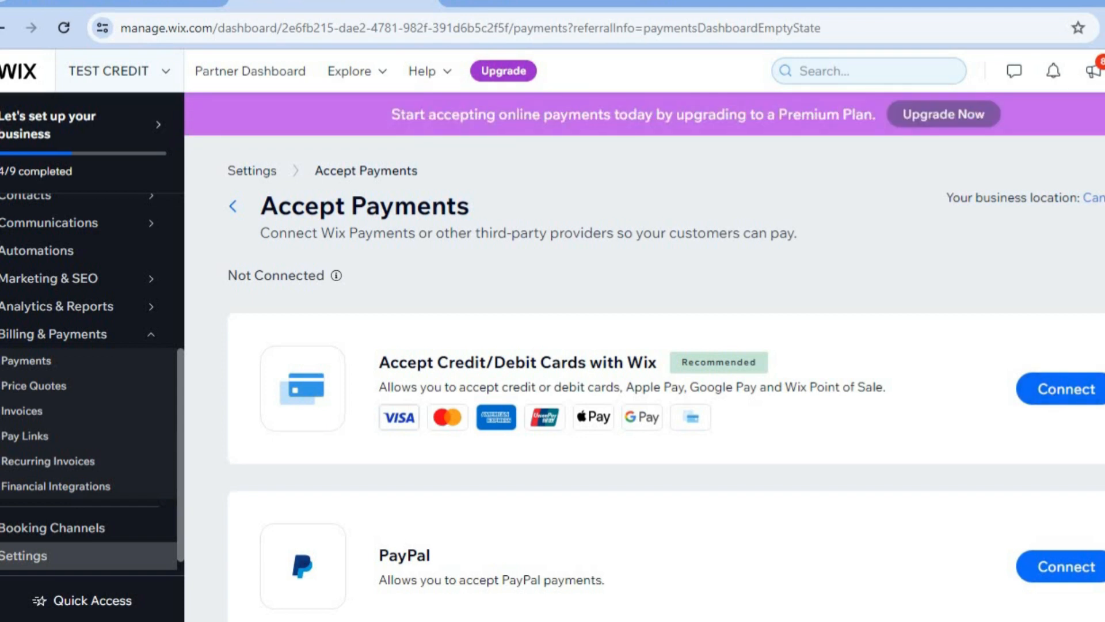
scroll(1035, 368, down, 3)
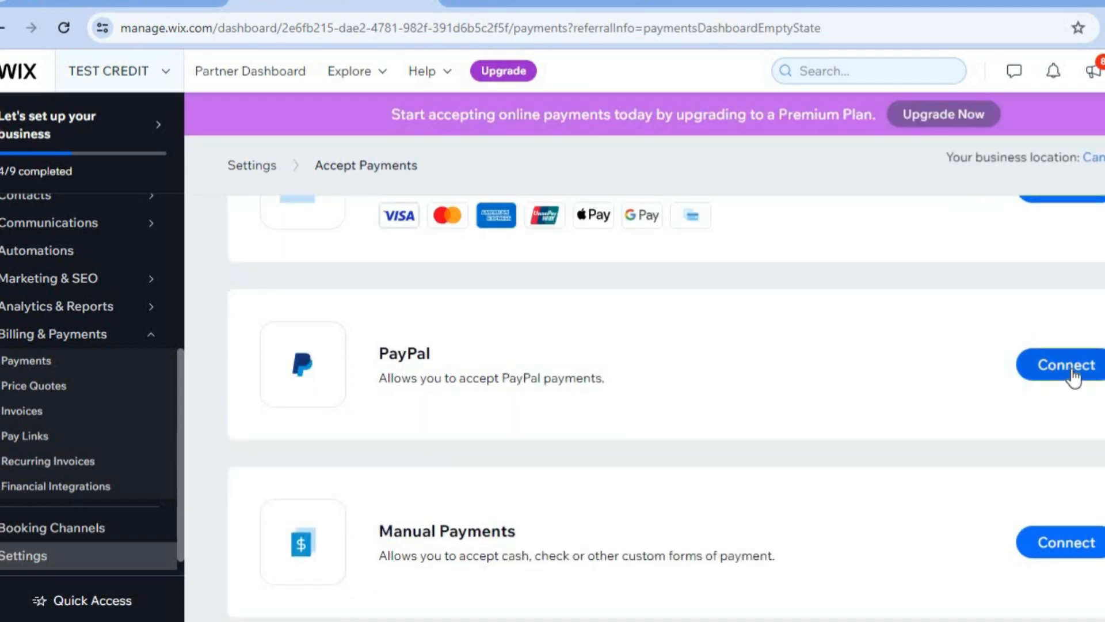
Review the available payment methods, including the additional payment options from other providers
scroll(1012, 323, down, 1)
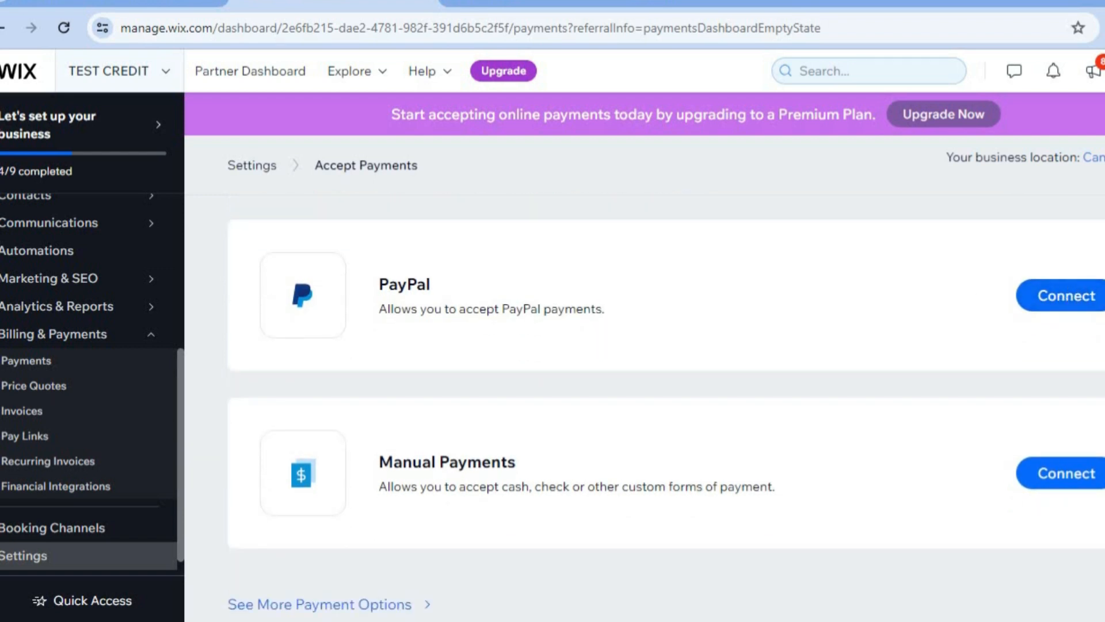
scroll(549, 475, down, 1)
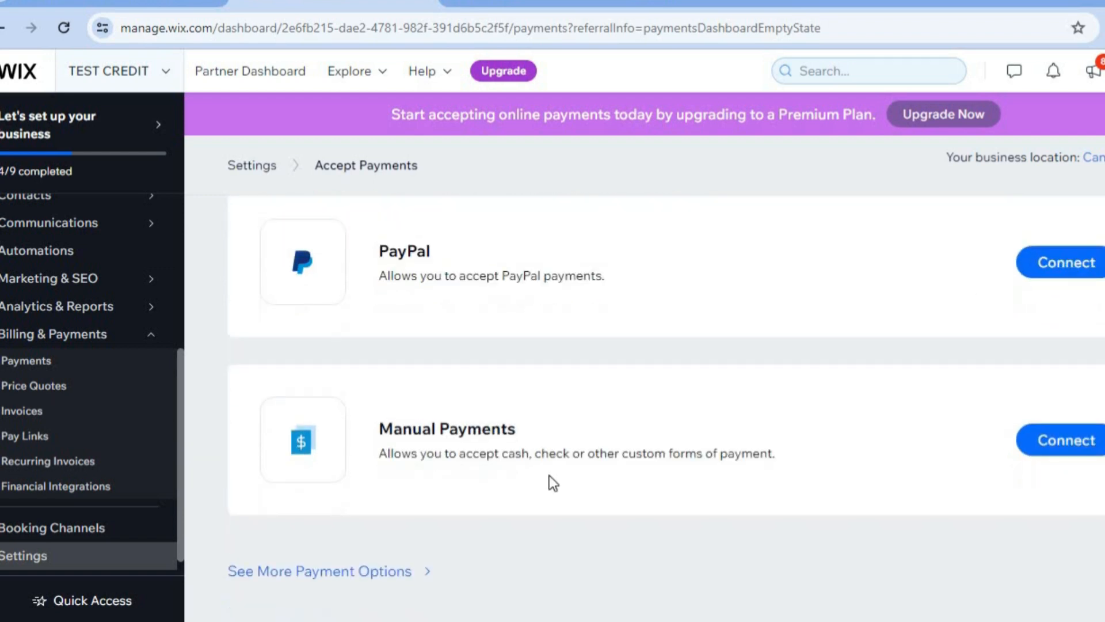
click(332, 576)
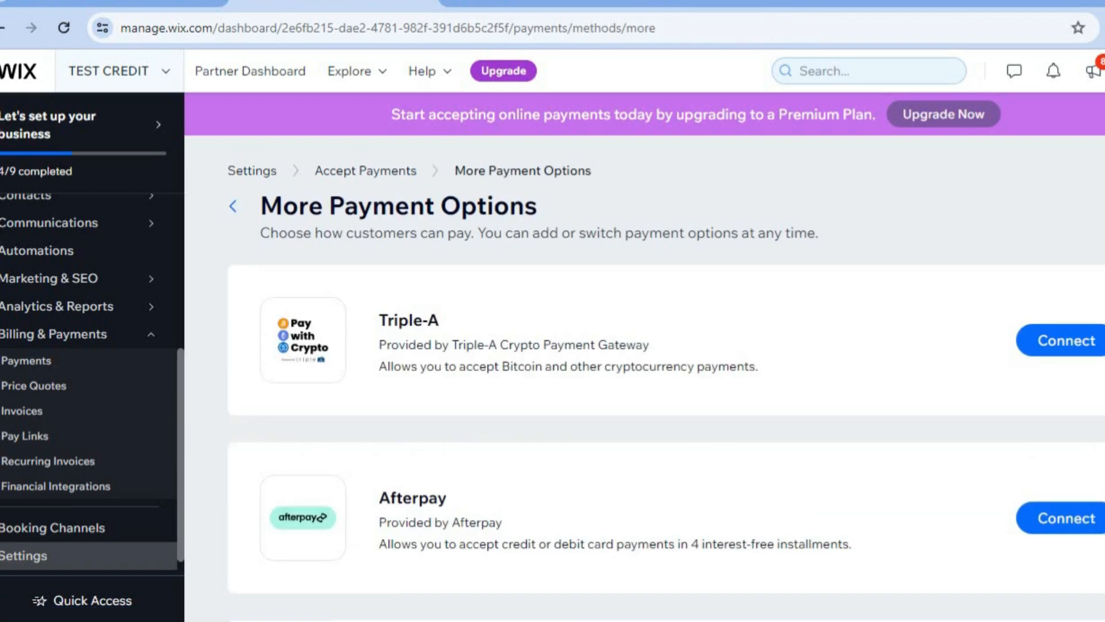
scroll(667, 380, down, 10)
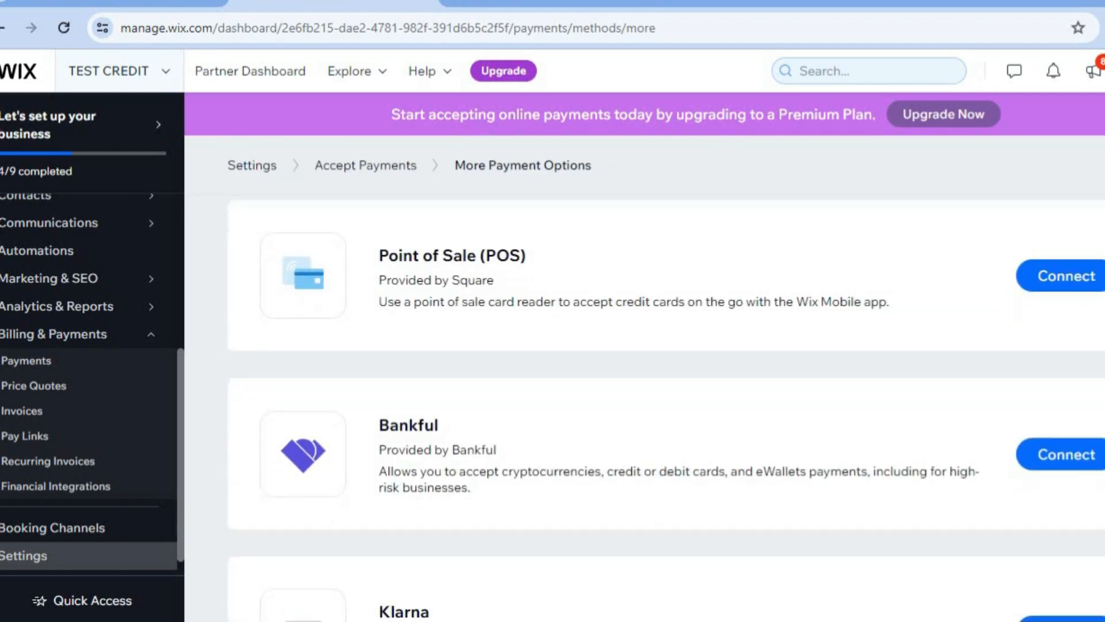
scroll(667, 380, down, 8)
scroll(666, 380, down, 8)
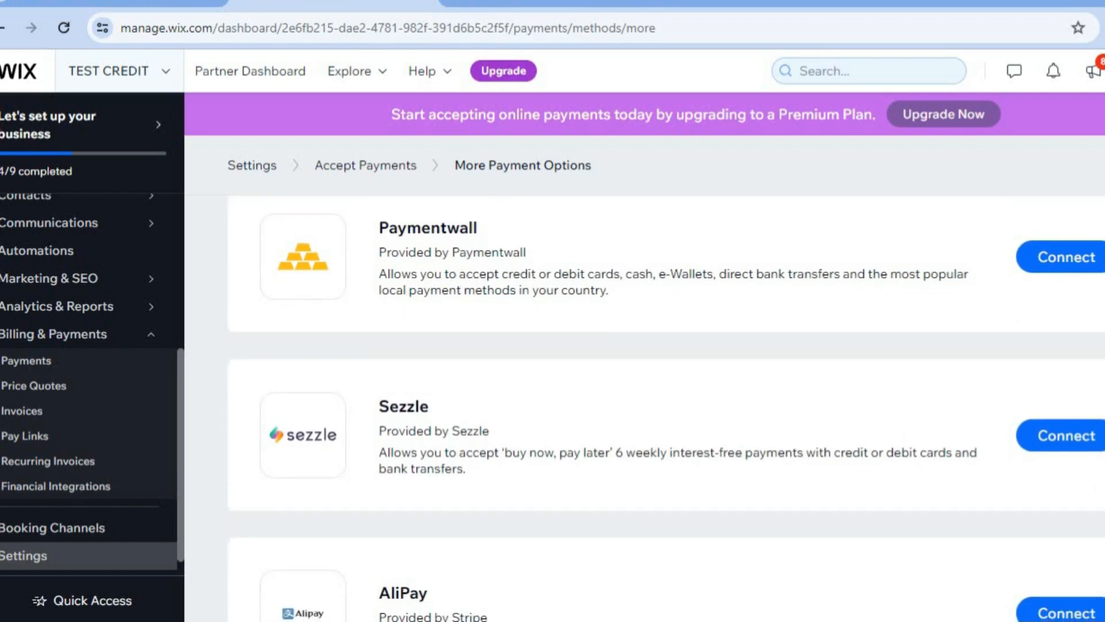
scroll(667, 379, down, 4)
scroll(667, 380, up, 16)
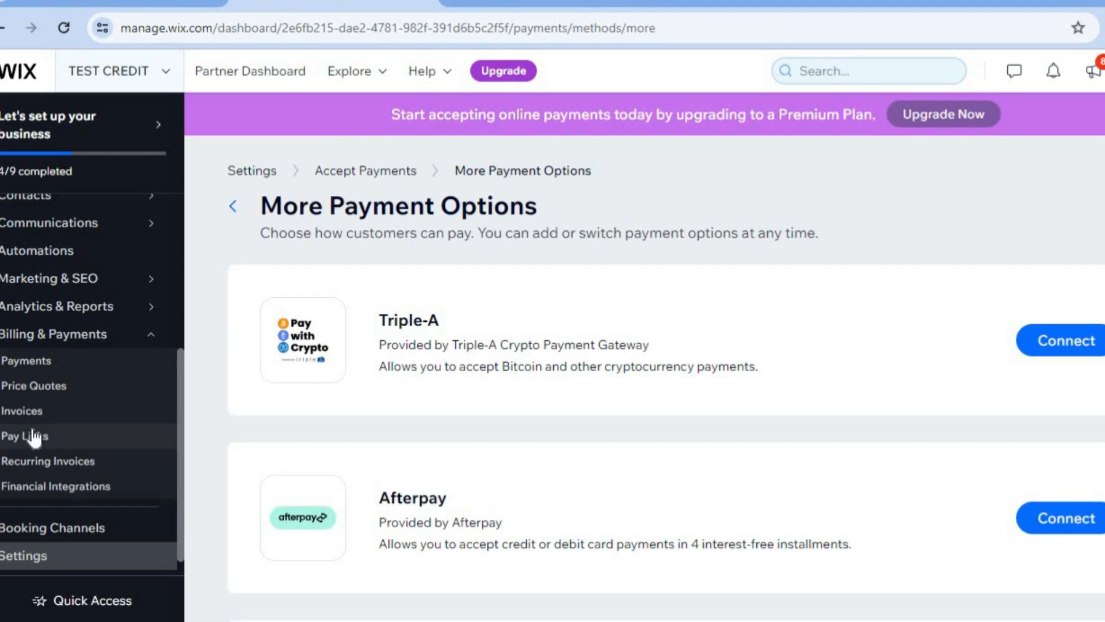
Return to the business setup page, start designing the site and choose to customize a designed template
scroll(183, 285, up, 1)
scroll(184, 284, up, 5)
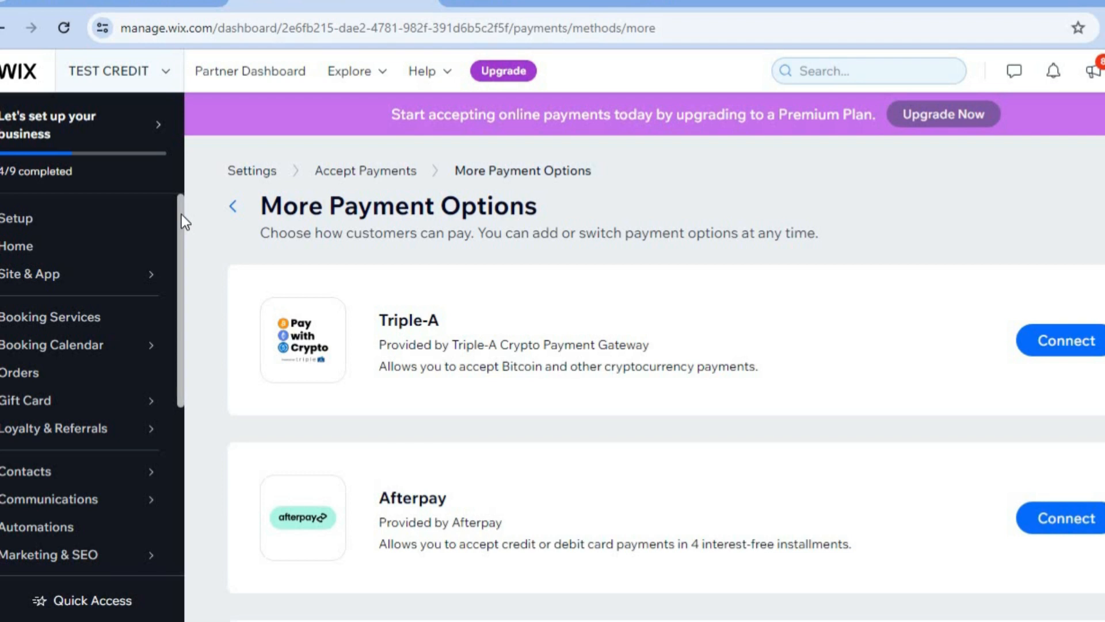
click(67, 232)
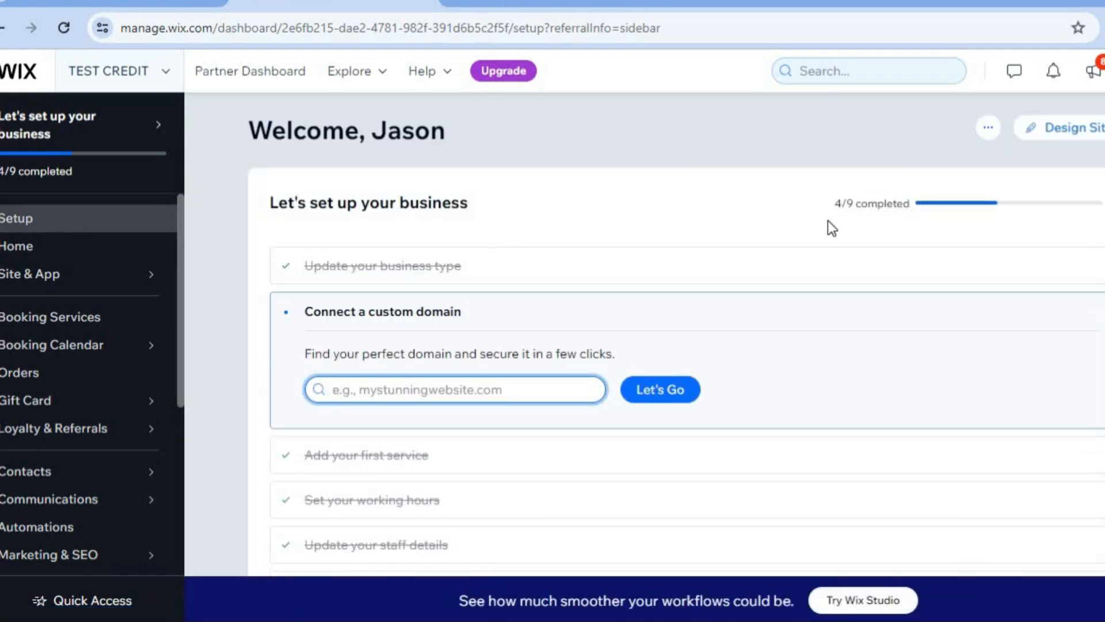
click(1051, 133)
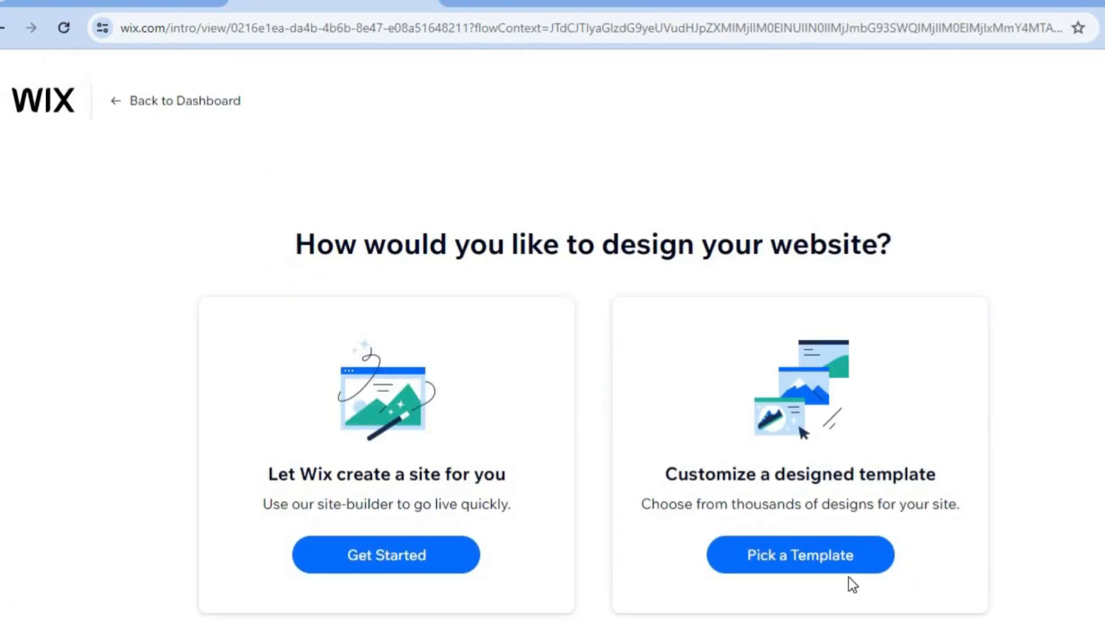
click(826, 565)
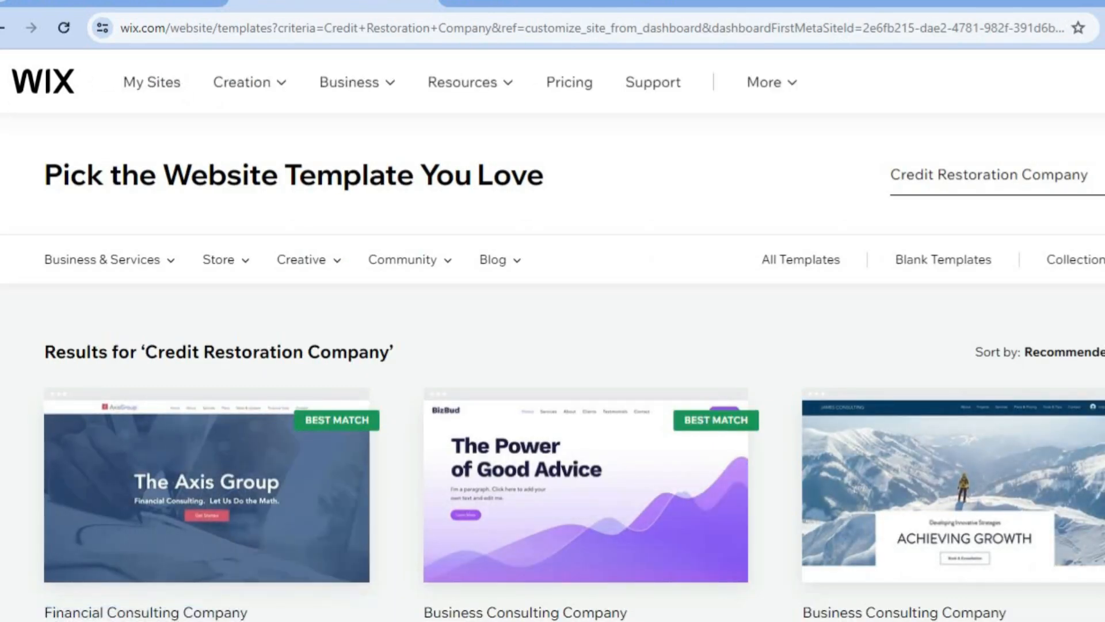
Browse the templates for Credit Restoration Company and open the Axis Group Financial Consulting Company template for editing
scroll(553, 345, down, 4)
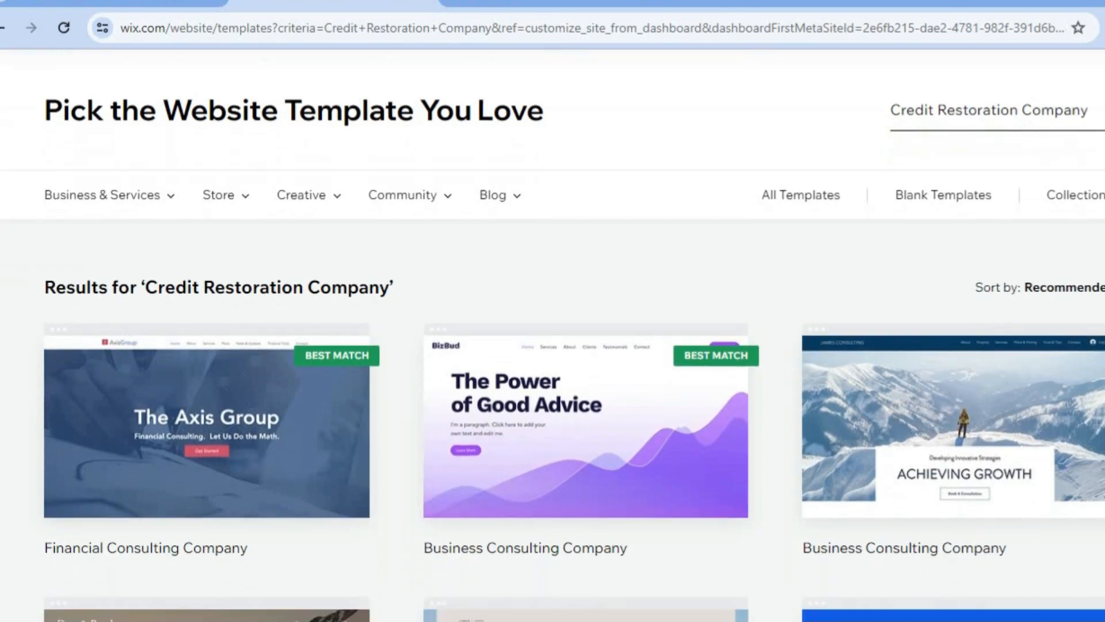
scroll(552, 346, down, 3)
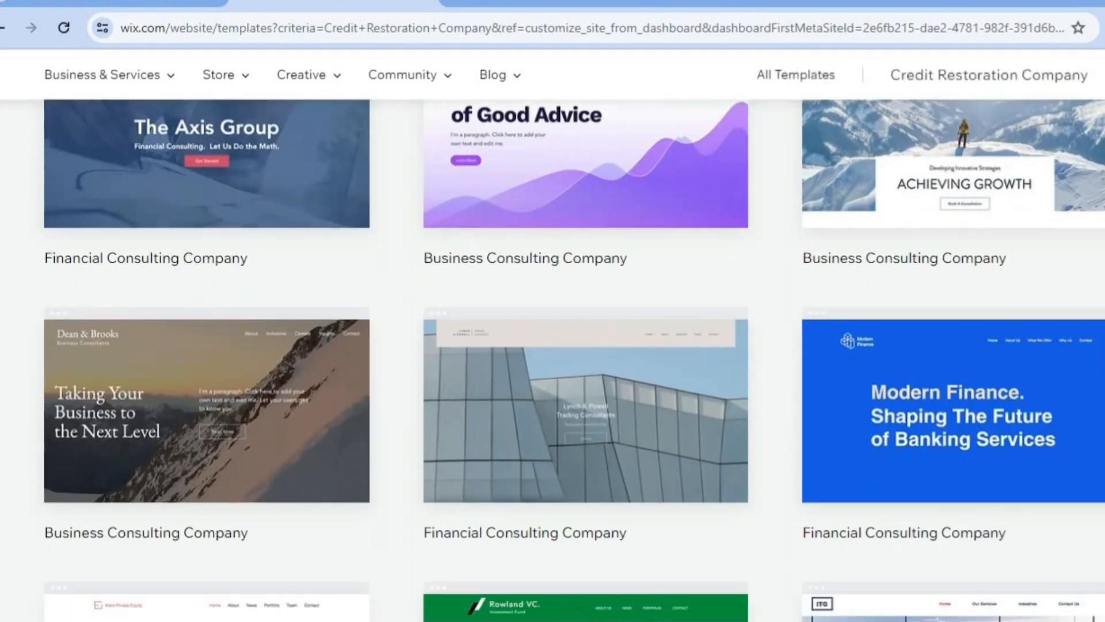
scroll(553, 346, down, 3)
scroll(552, 345, down, 4)
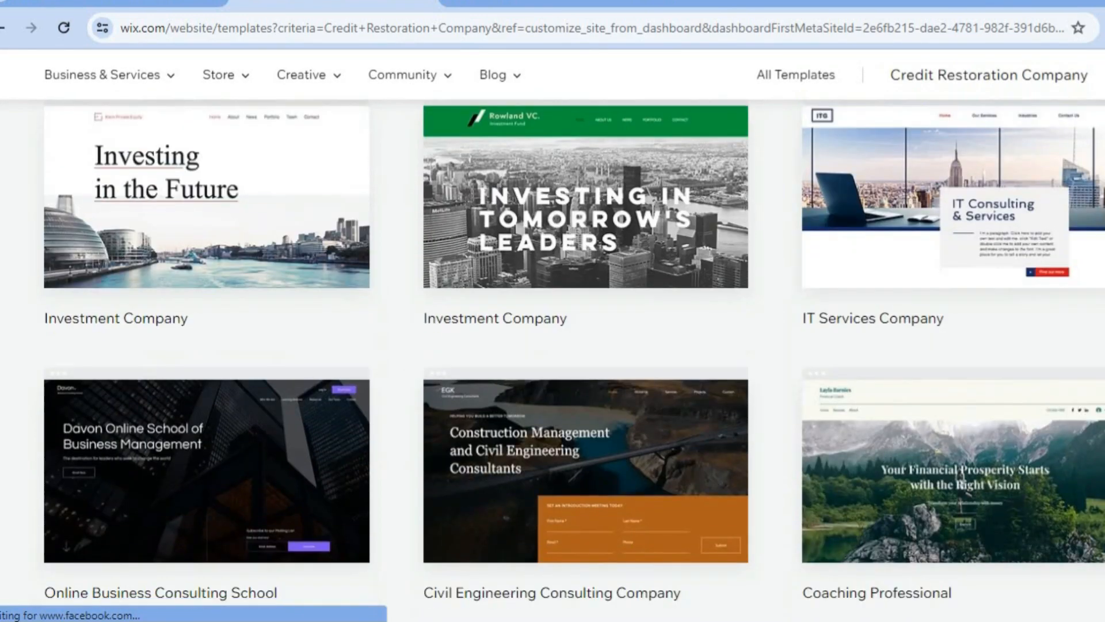
scroll(540, 289, up, 12)
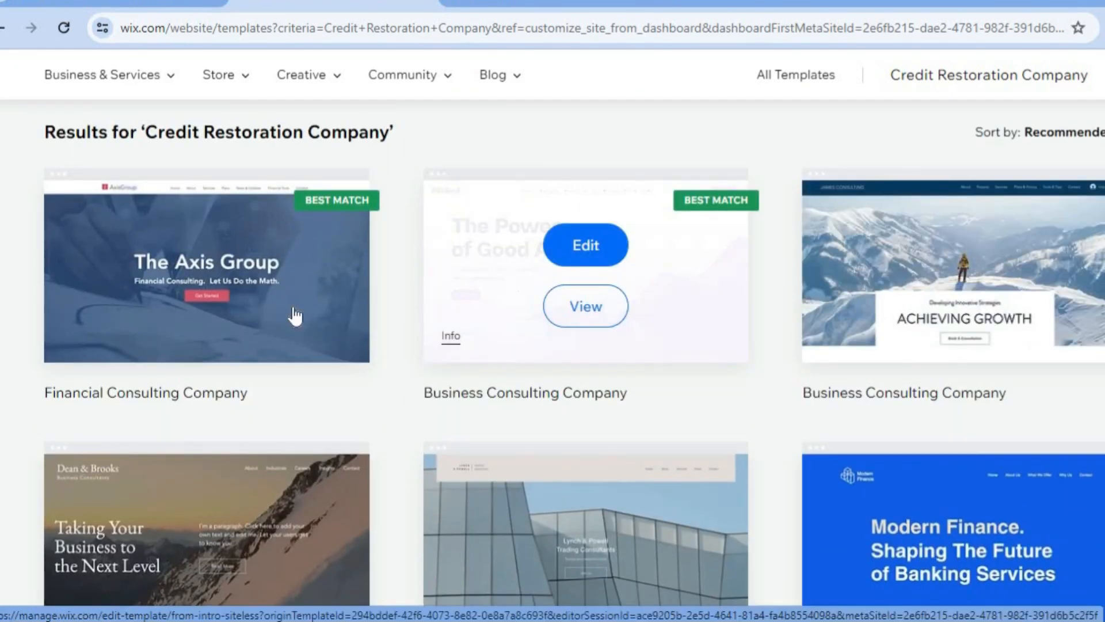
mouse_move(513, 253)
mouse_move(360, 287)
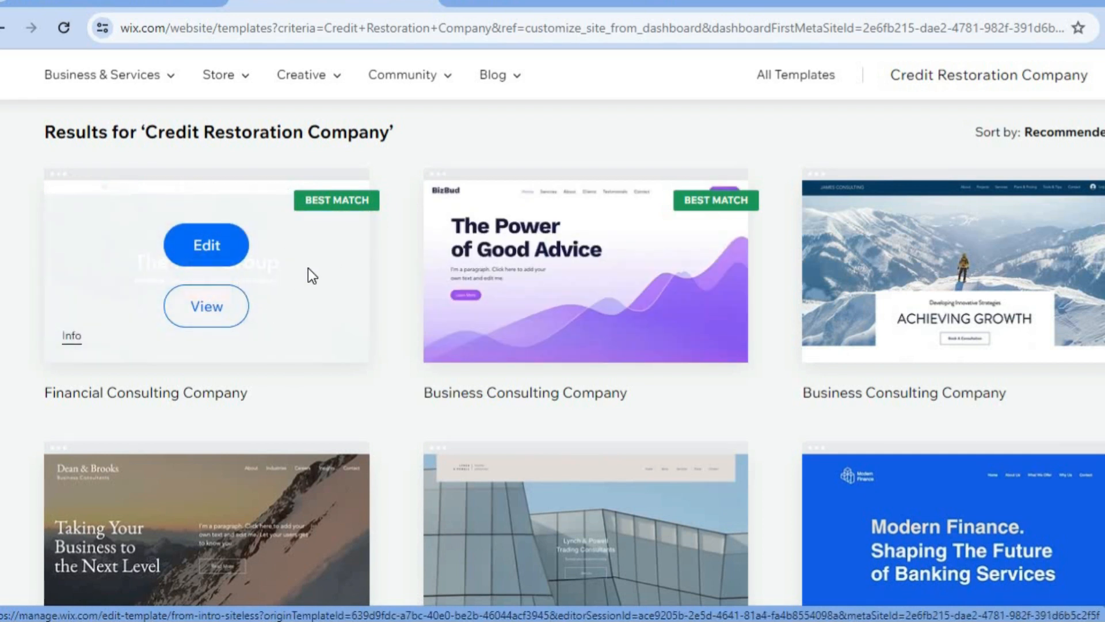
click(202, 253)
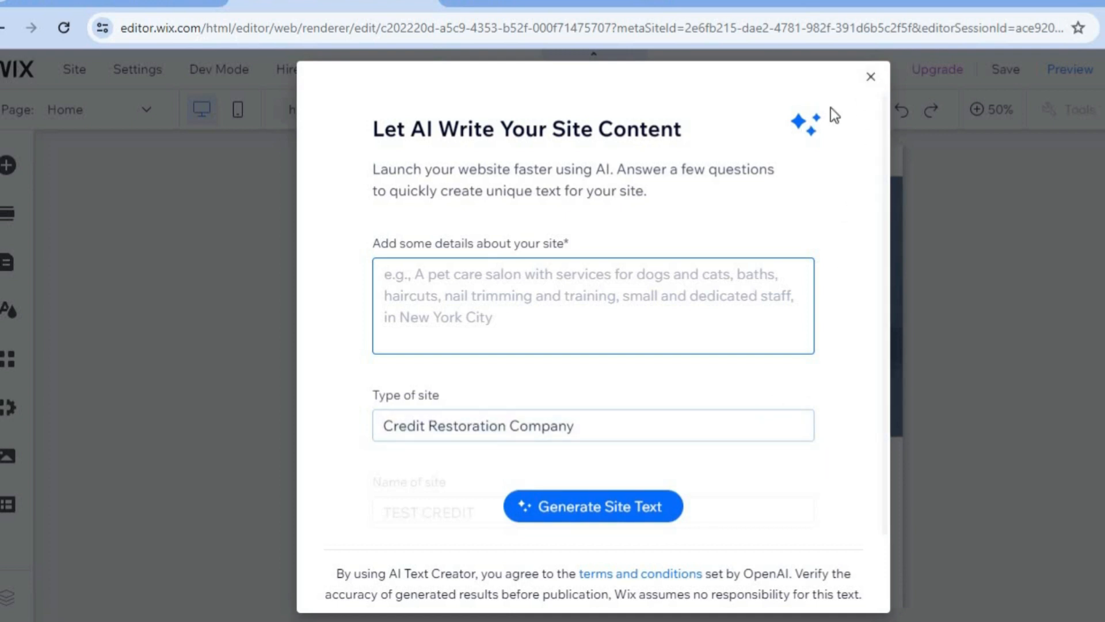
Dismiss the AI site content writer and look over the template's home page at 100% zoom
click(870, 79)
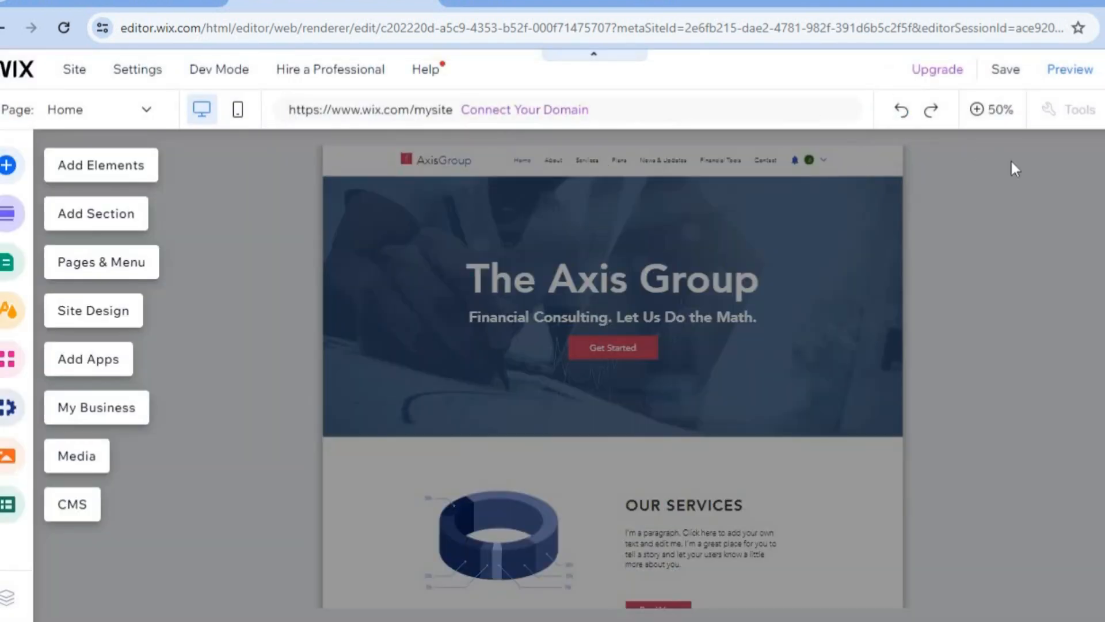
click(991, 112)
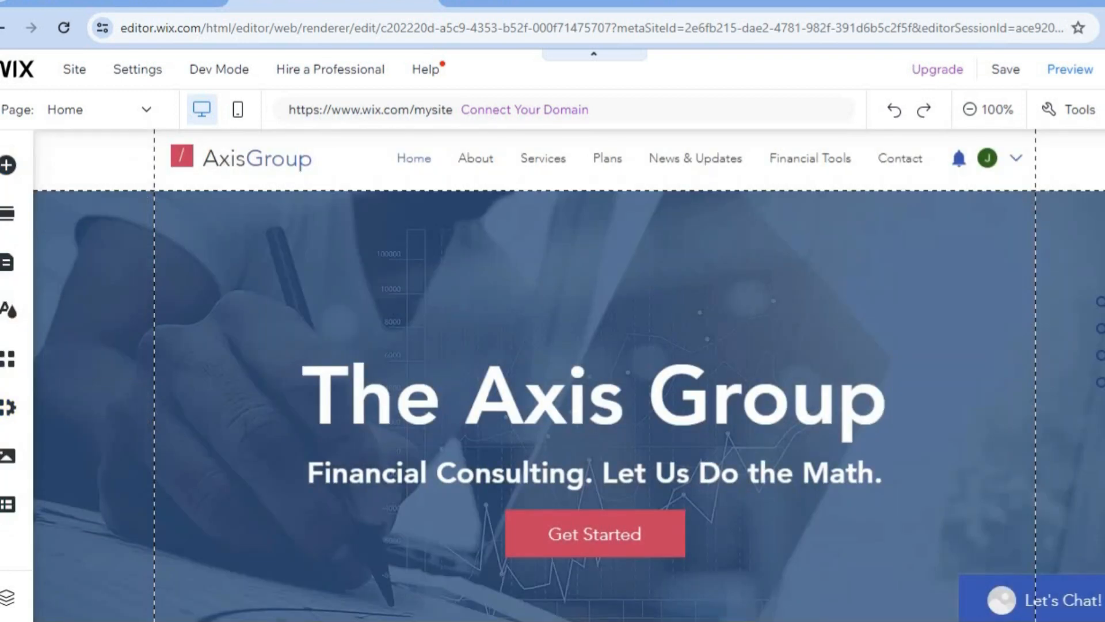
scroll(570, 374, down, 10)
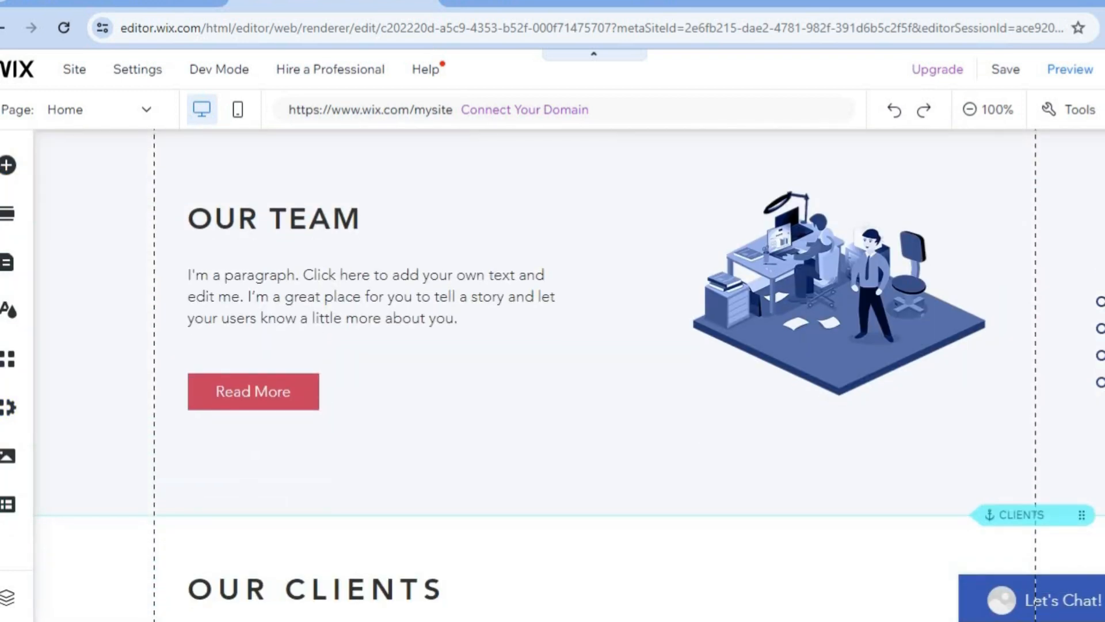
scroll(570, 374, up, 10)
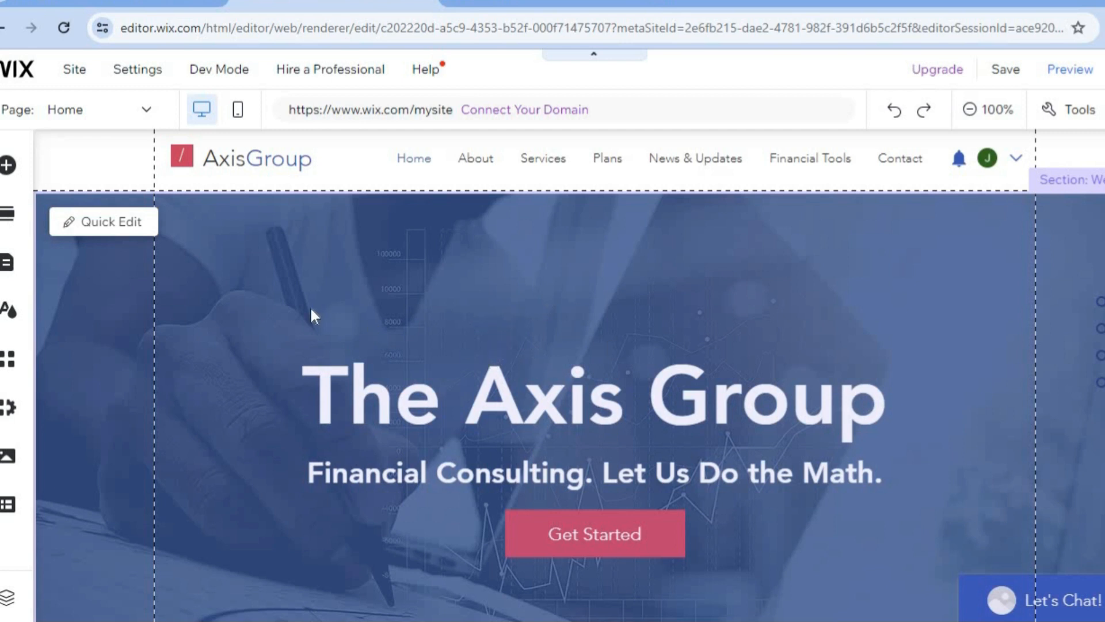
Open Quick Edit for the Welcome section, review its background, title, paragraph and button fields, and close it
click(125, 225)
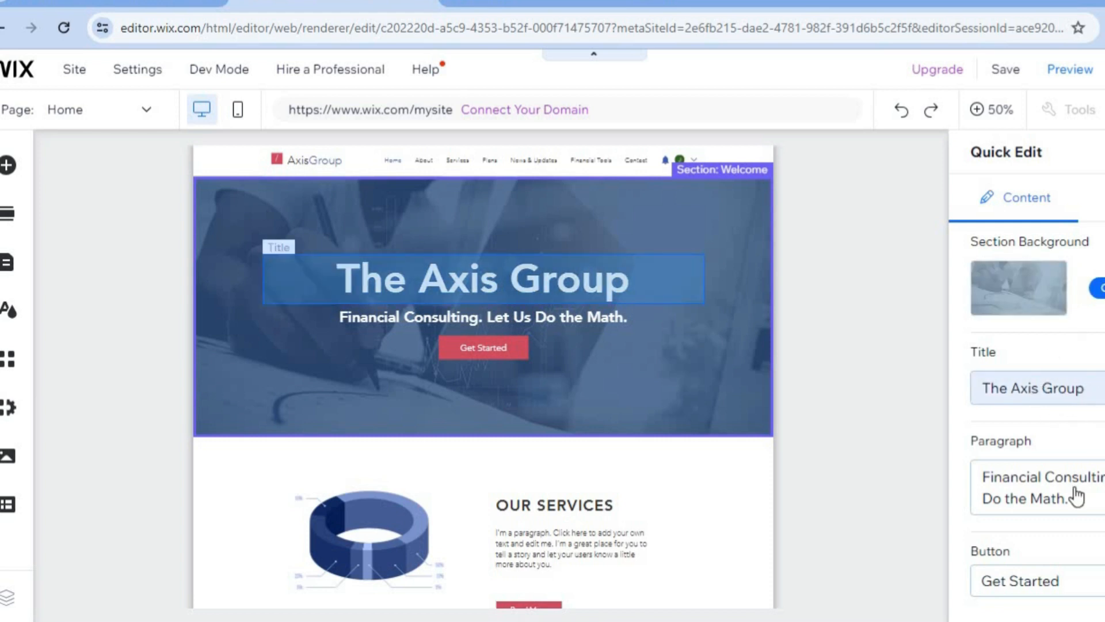
scroll(1049, 539, down, 1)
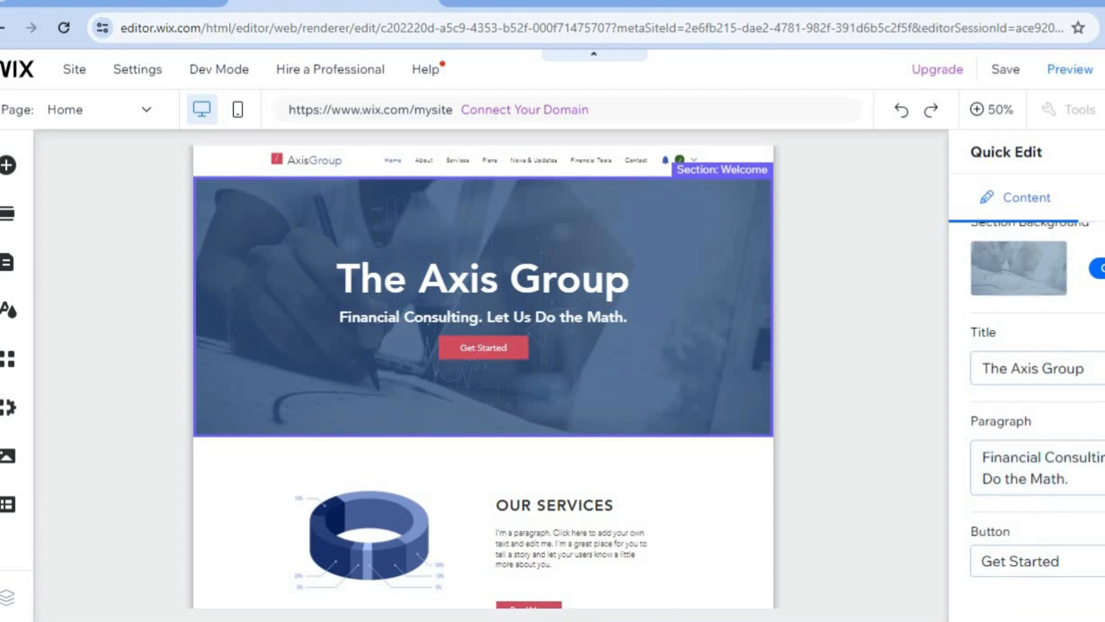
click(692, 296)
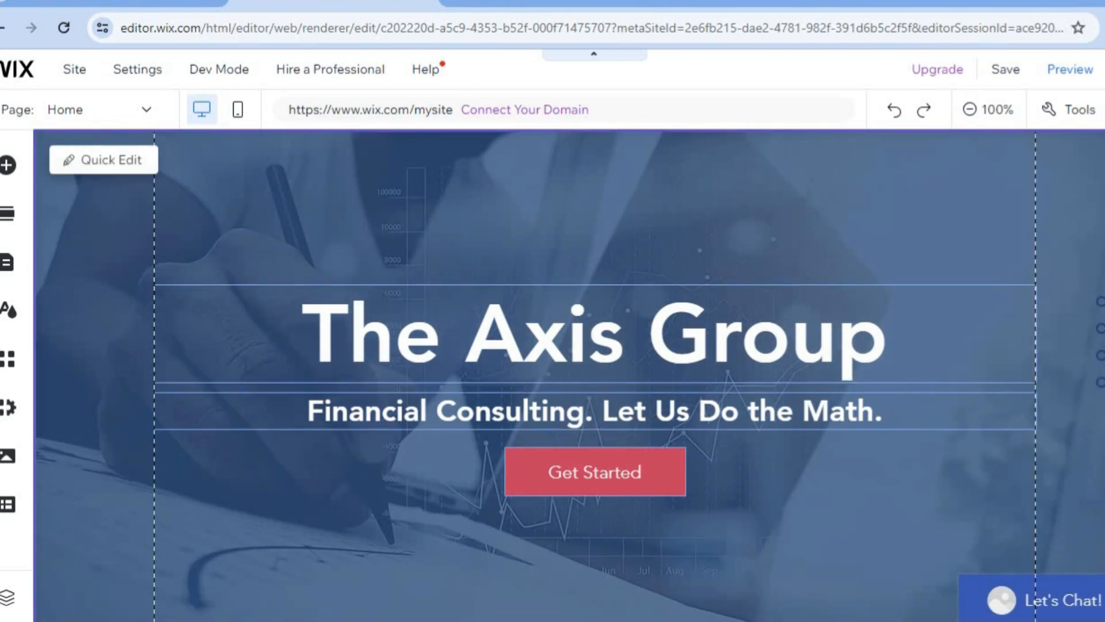
Open Quick Edit for the Our Services section and examine its editable content, including the team and client fields
scroll(568, 375, up, 1)
scroll(569, 374, down, 6)
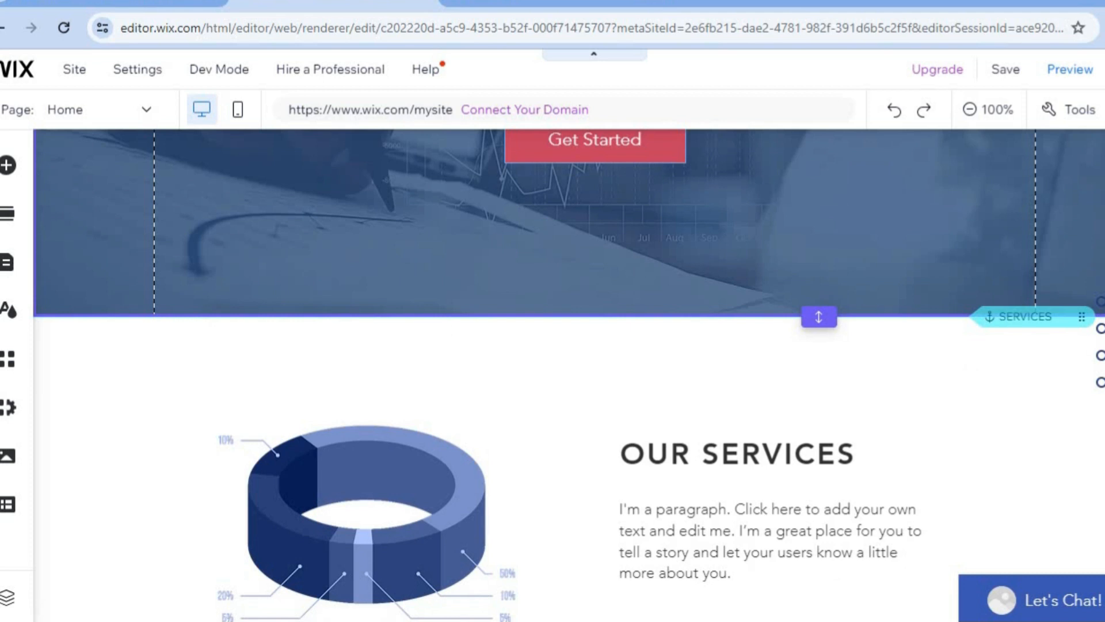
scroll(581, 324, down, 3)
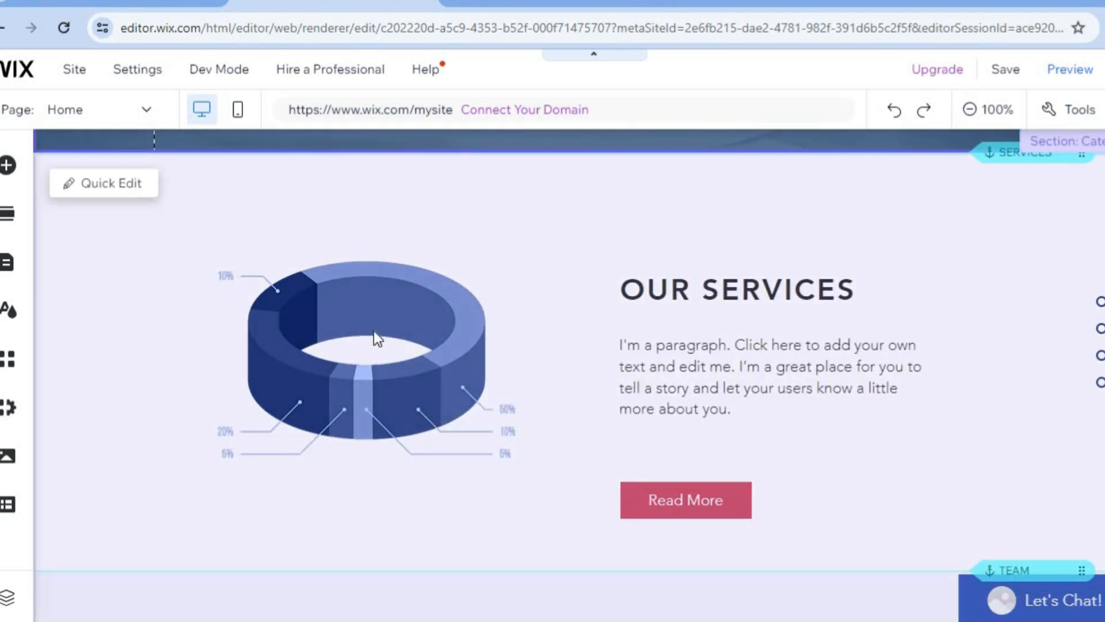
click(129, 185)
scroll(288, 328, up, 4)
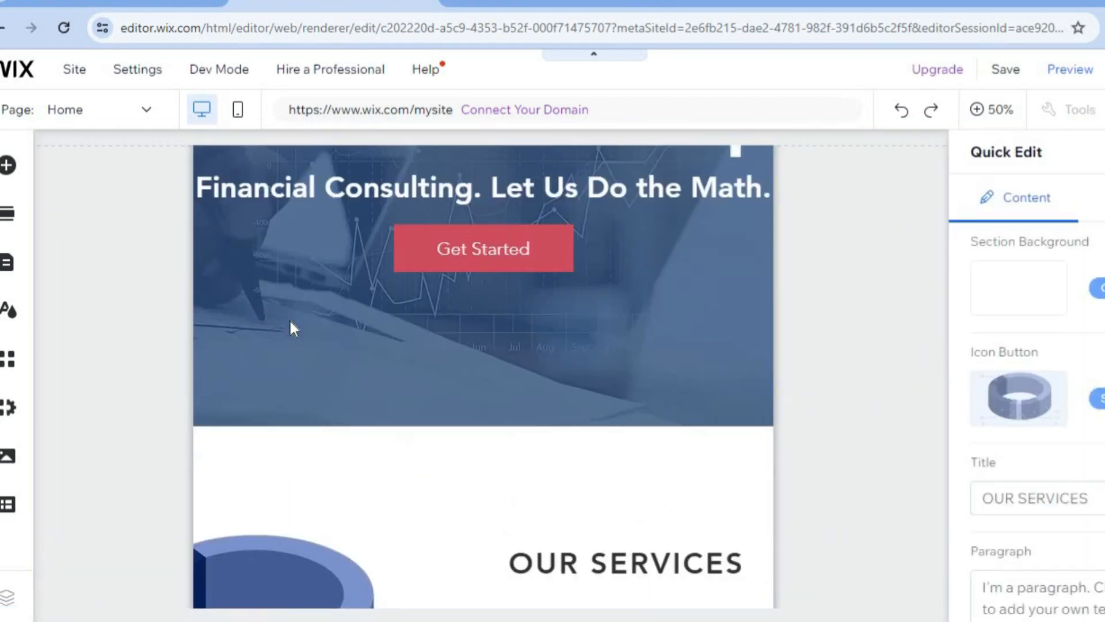
scroll(290, 323, down, 5)
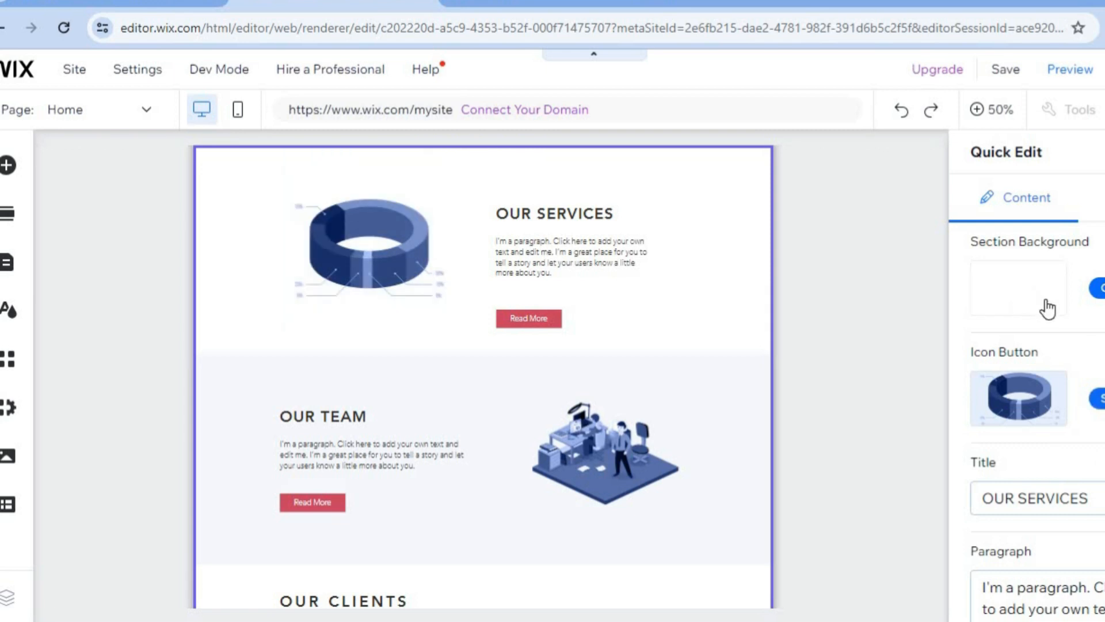
scroll(1037, 425, down, 2)
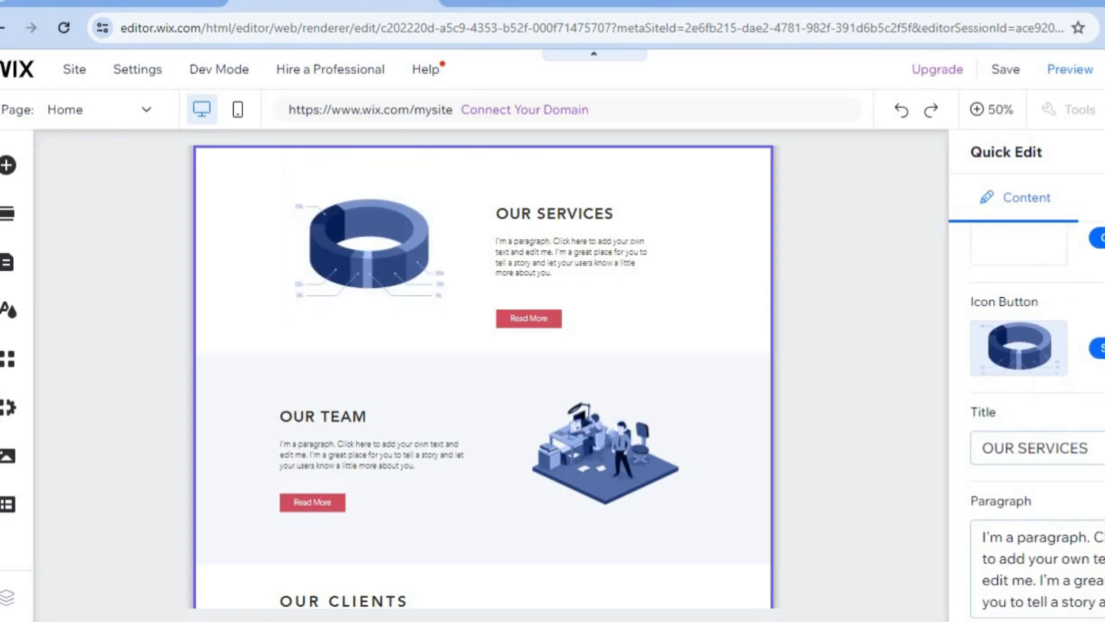
scroll(1037, 425, up, 2)
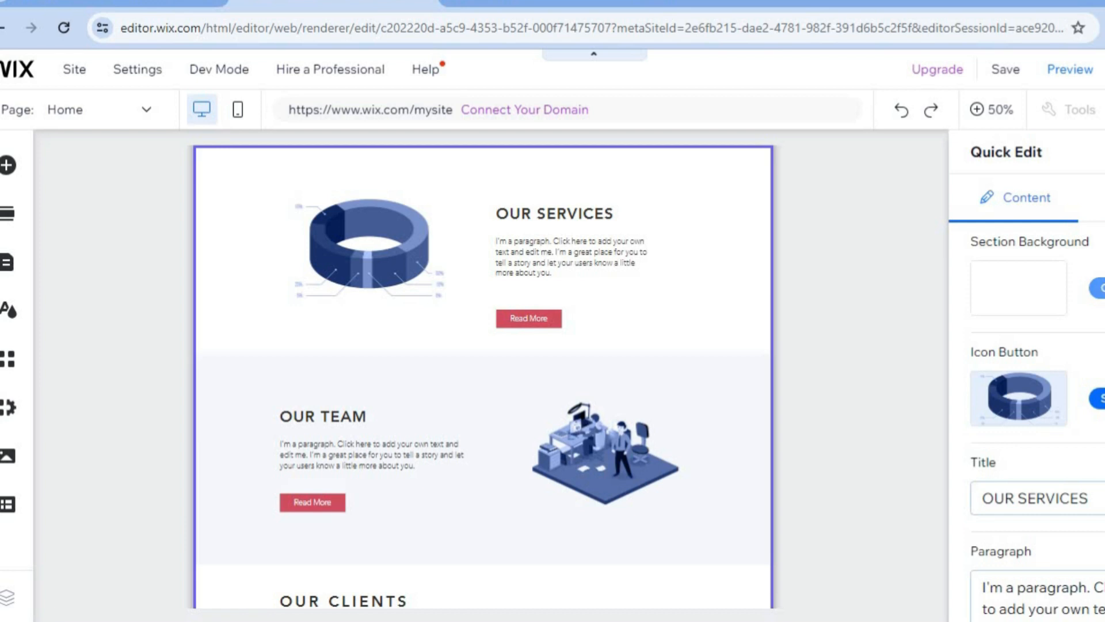
scroll(1019, 290, down, 2)
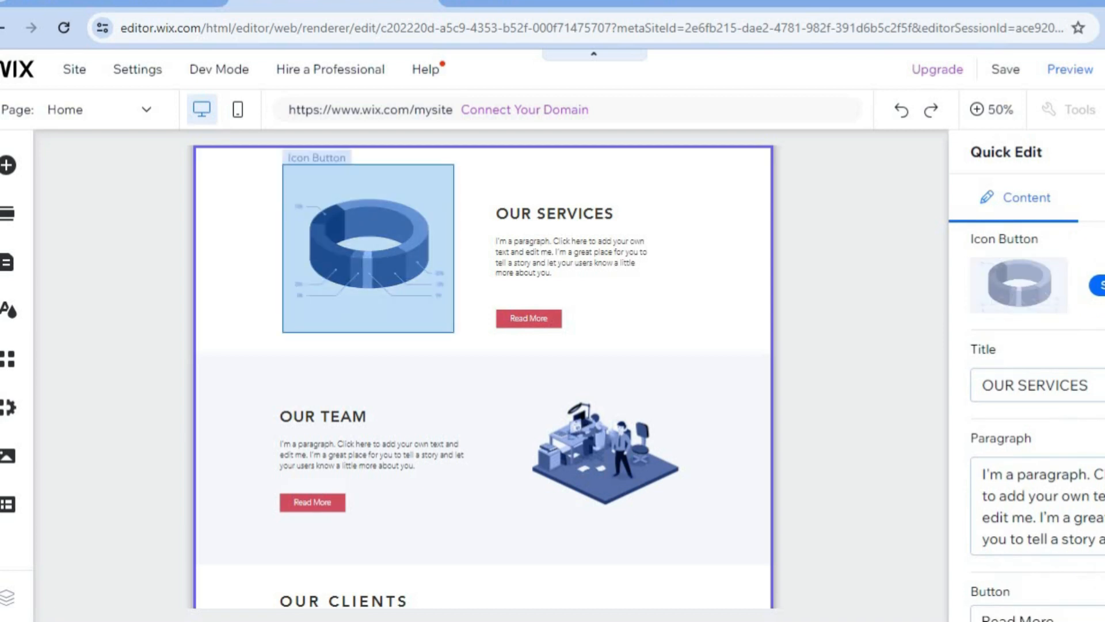
scroll(1030, 242, down, 3)
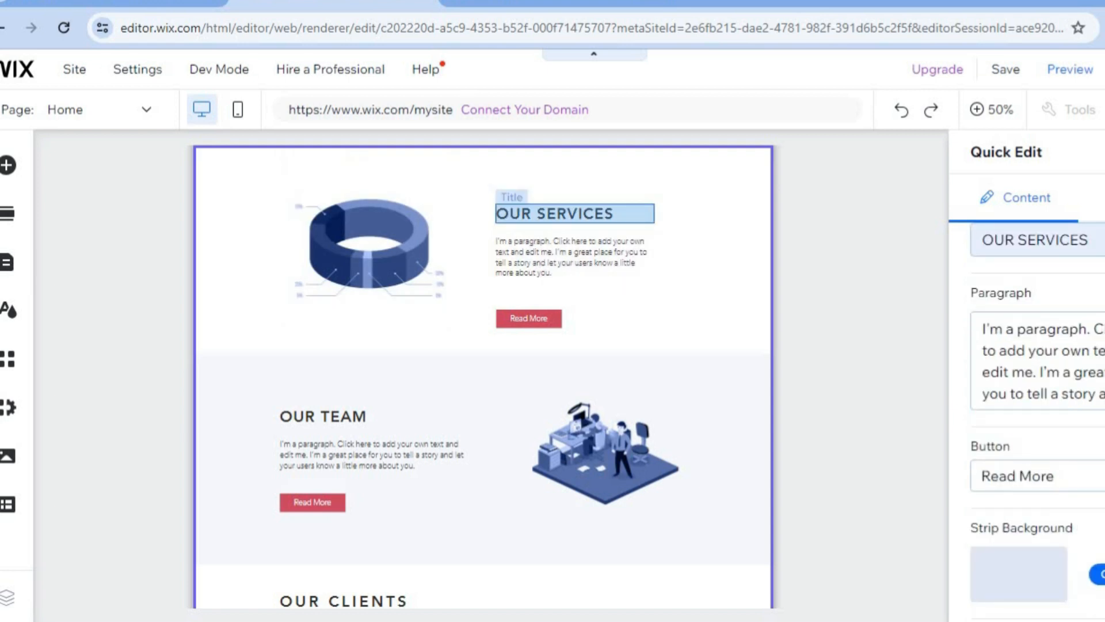
scroll(1086, 324, down, 1)
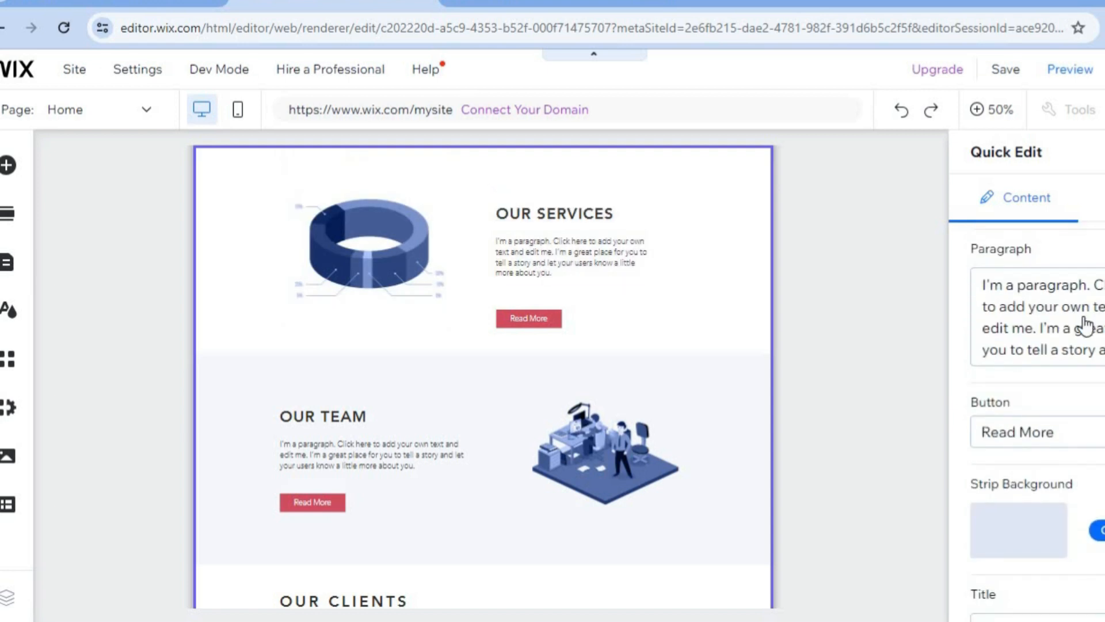
scroll(1036, 414, down, 10)
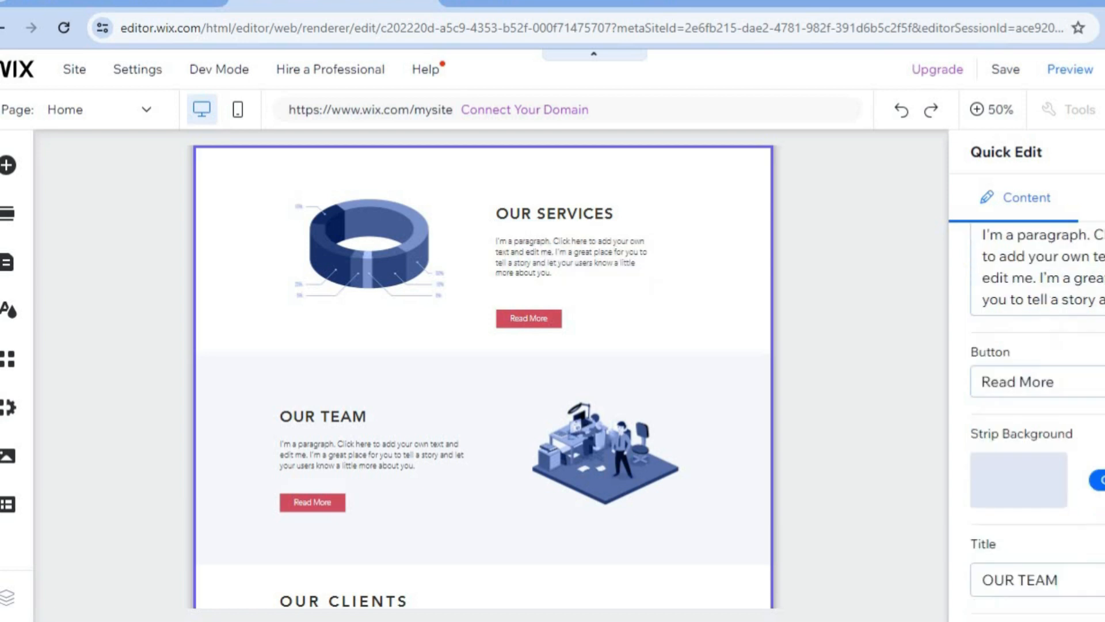
scroll(1035, 420, down, 10)
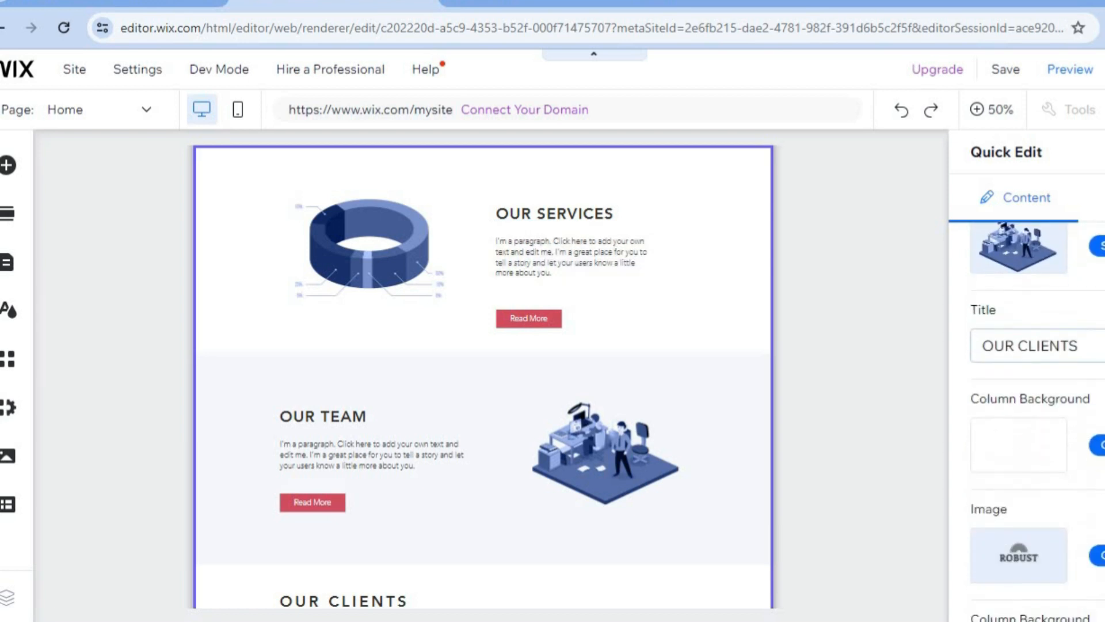
scroll(1036, 420, down, 8)
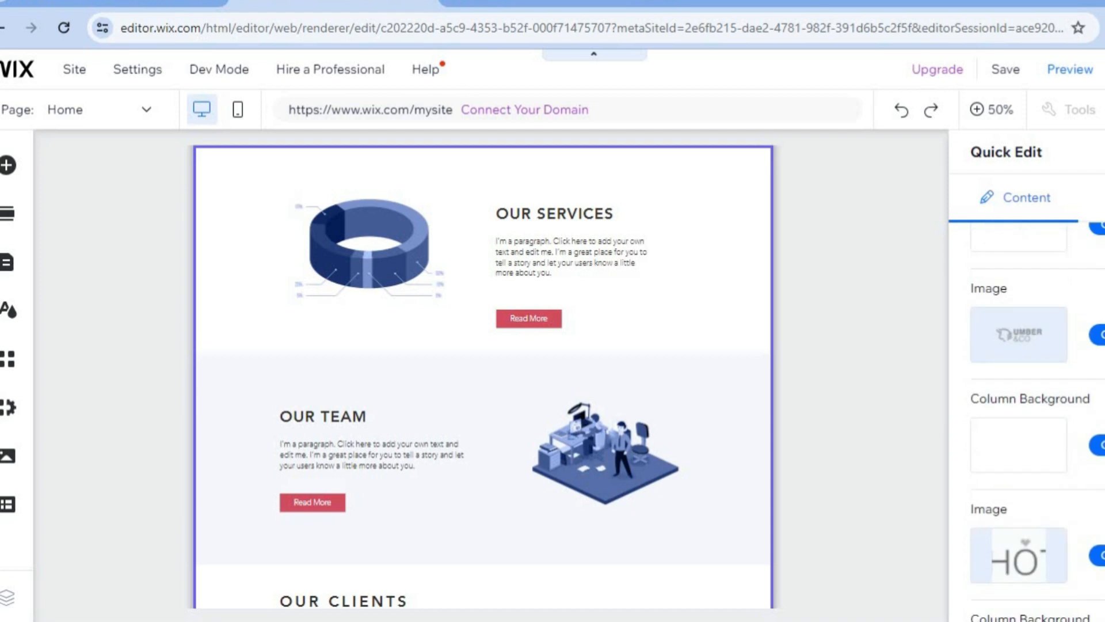
Close the Quick Edit view of the Our Services section and open the page manager for the site
scroll(1036, 420, up, 20)
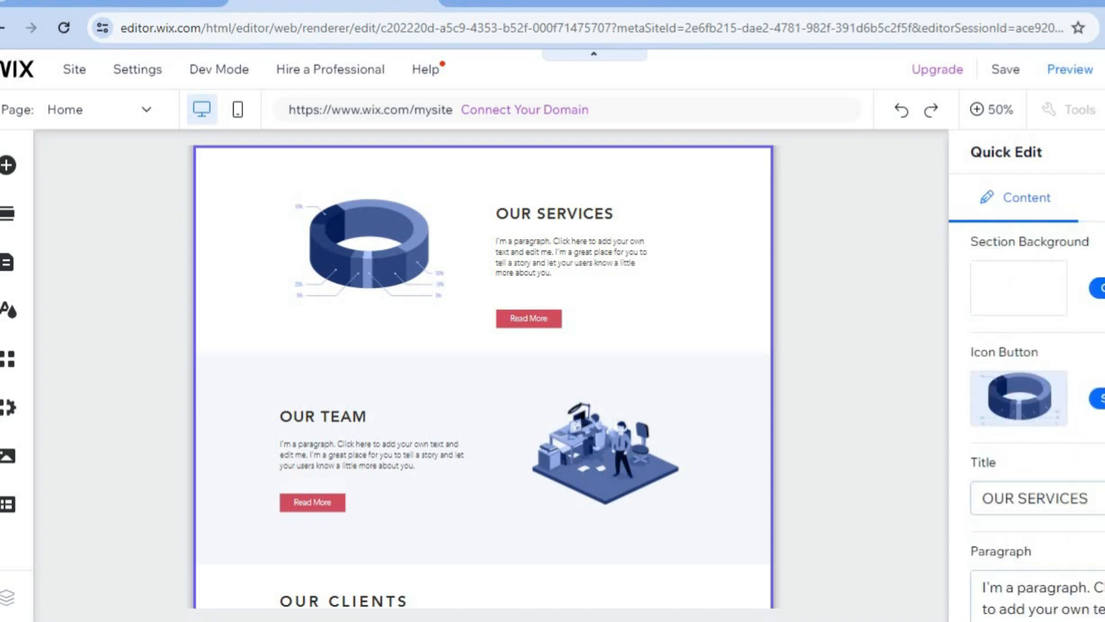
click(1103, 152)
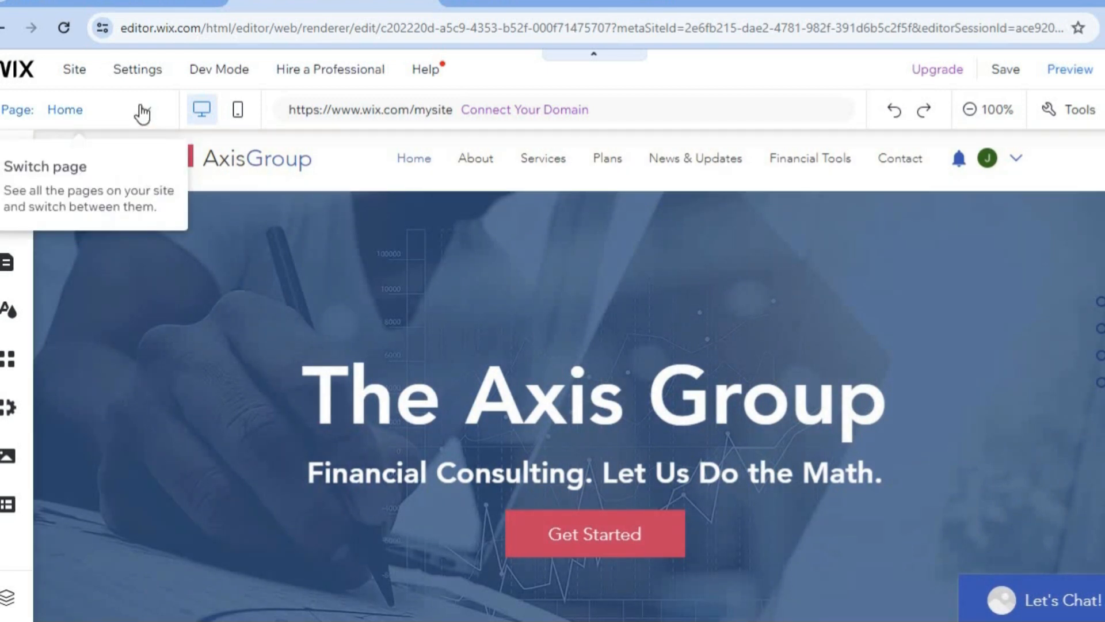
click(133, 110)
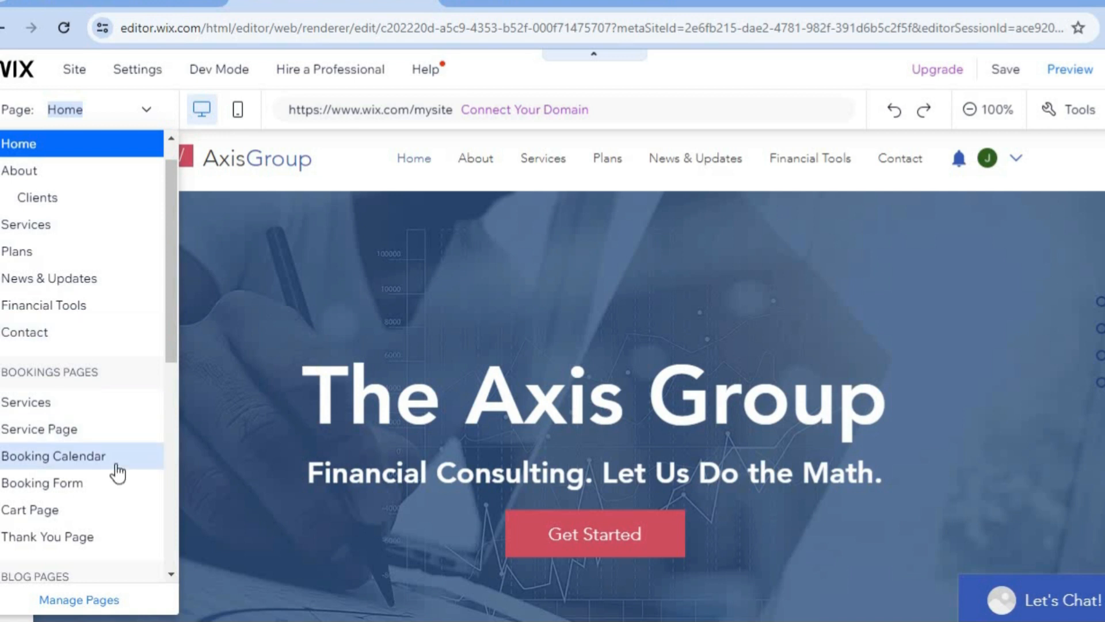
click(92, 602)
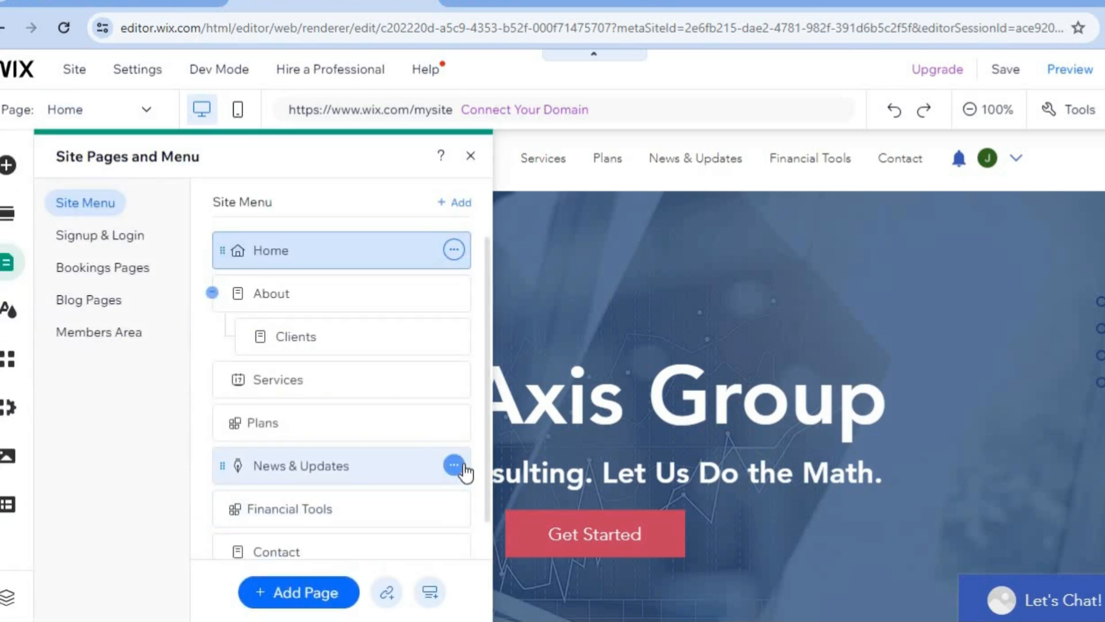
Delete the News & Updates page from the site menu together with its Wix Blog app
drag(490, 379, 485, 510)
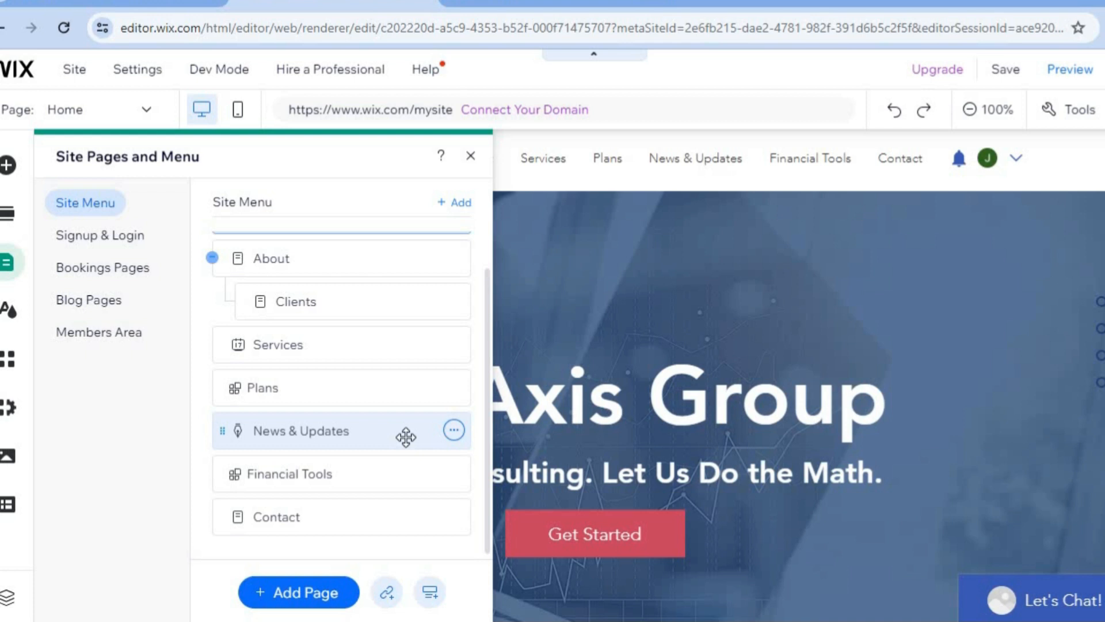
click(454, 433)
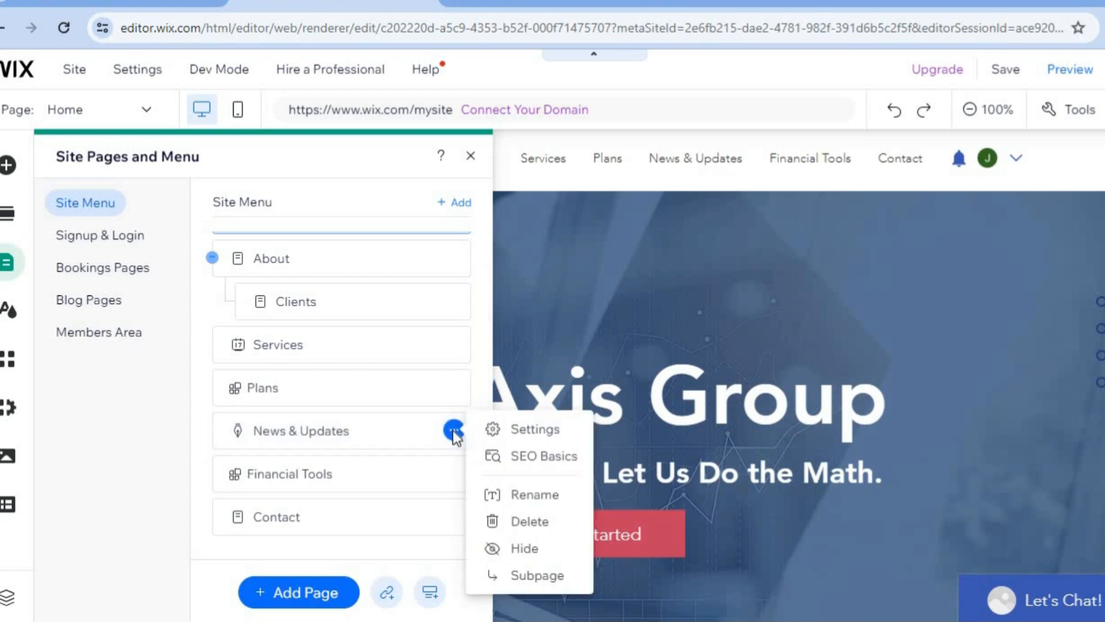
click(530, 521)
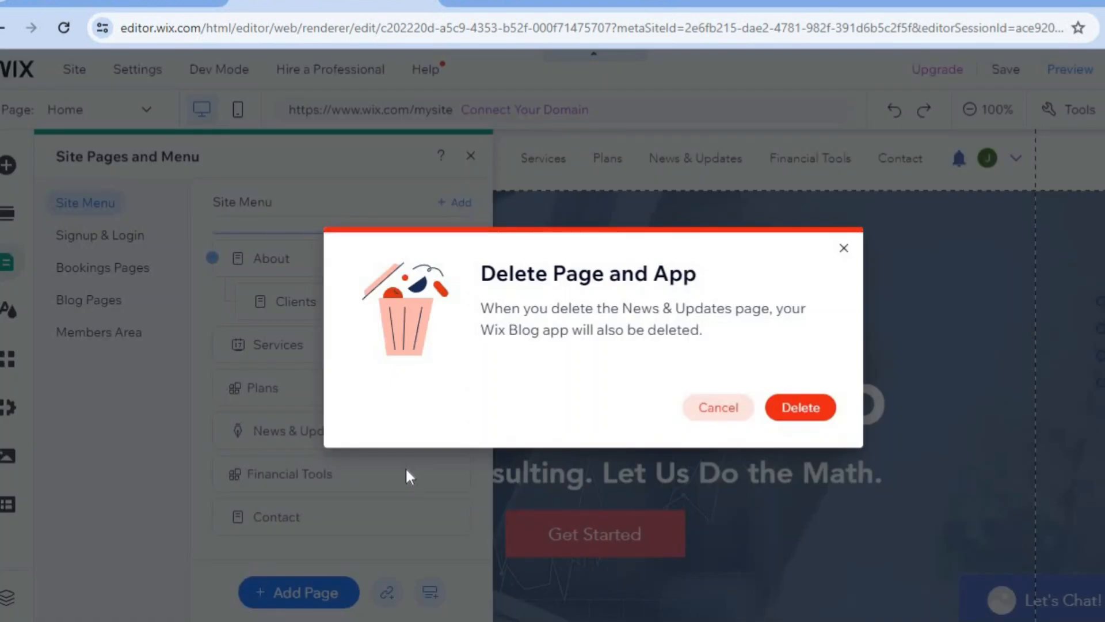
click(800, 408)
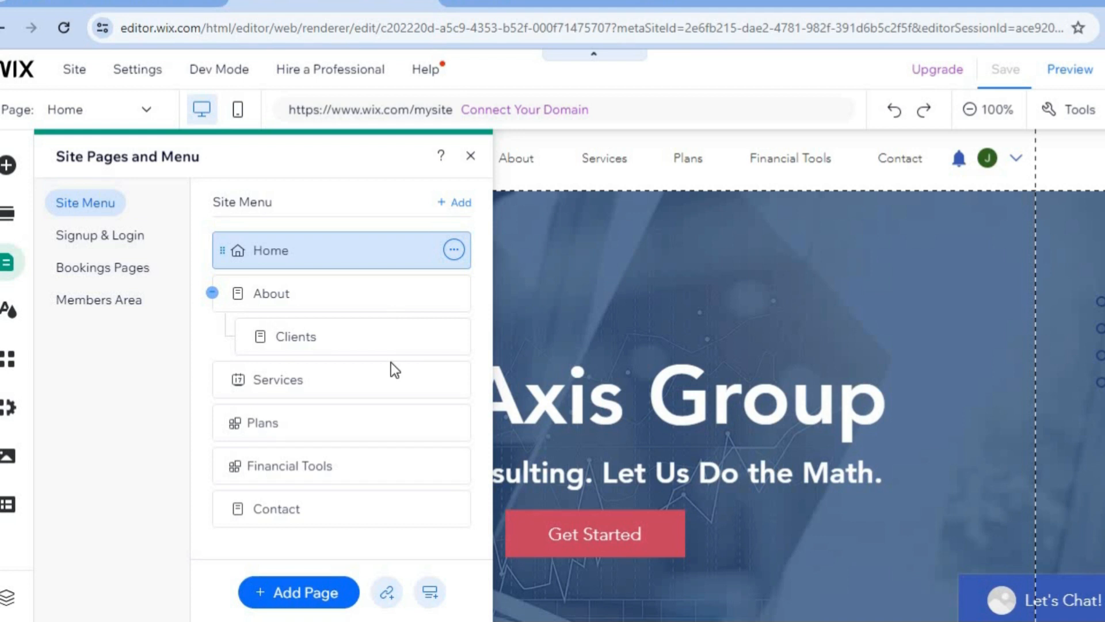
Review the Signup & Login forms and the Bookings Pages in the page manager, and close it
click(123, 239)
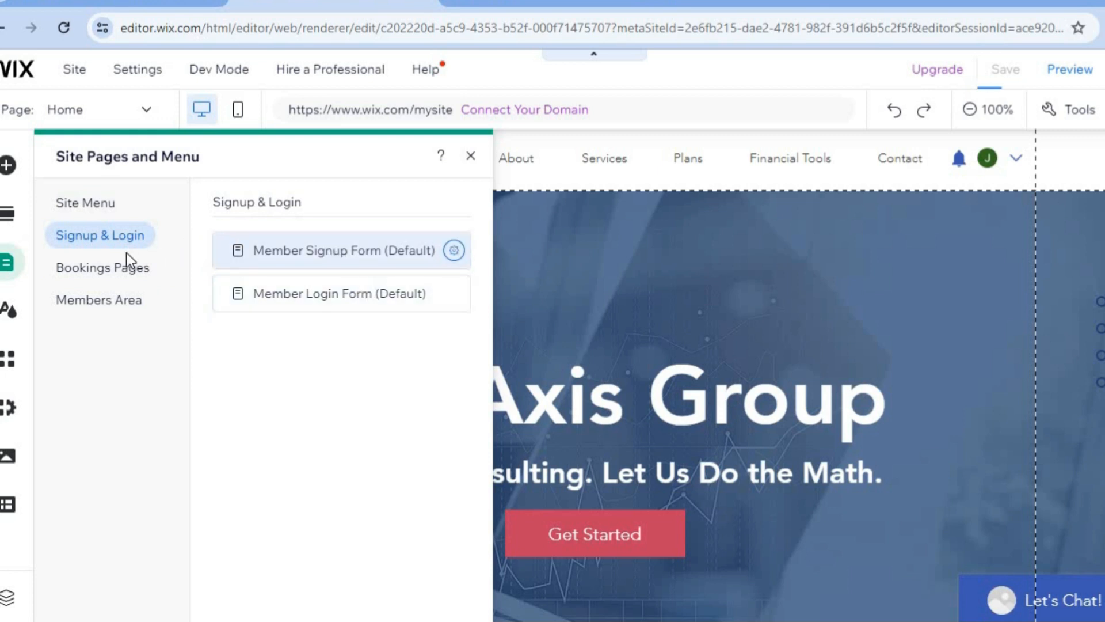
click(116, 269)
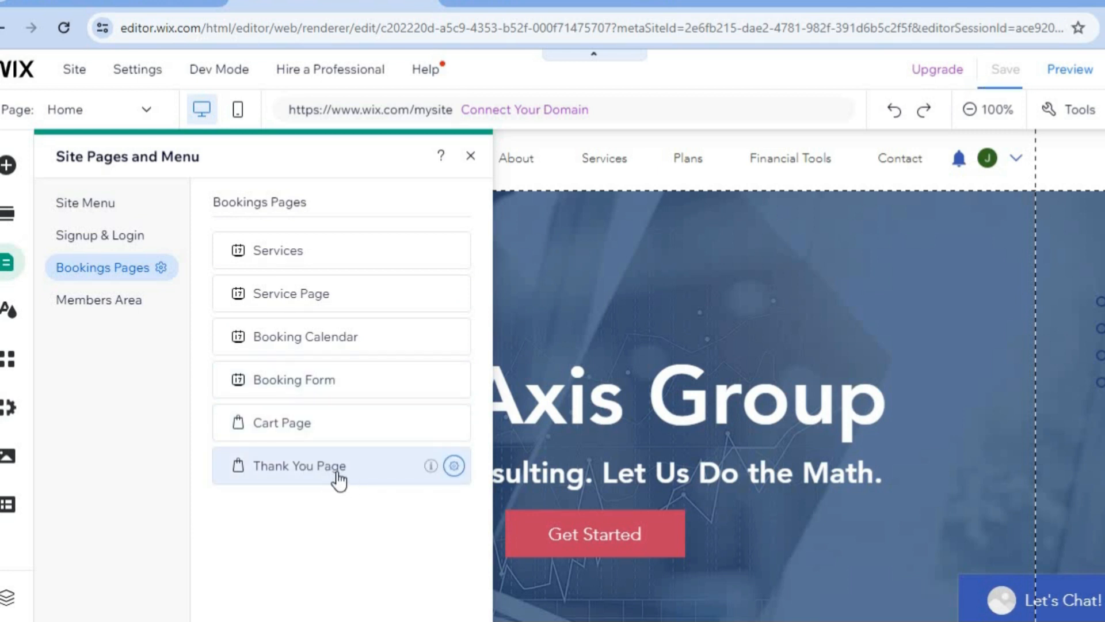
click(470, 160)
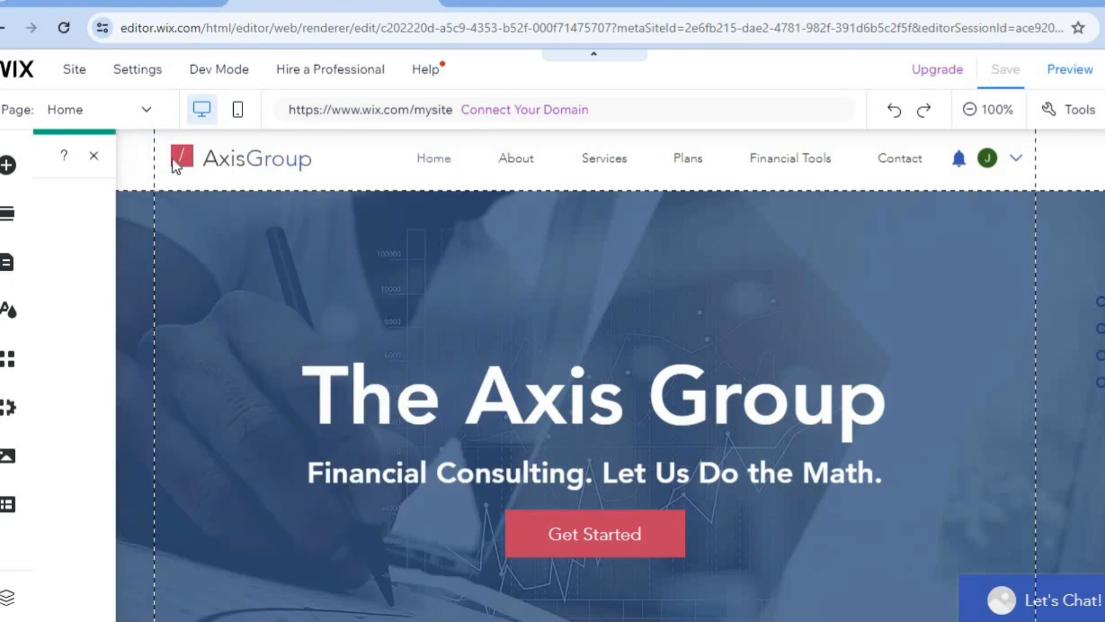
Switch to the Services page and examine its Book Online banner and all the bookable service cards
click(126, 113)
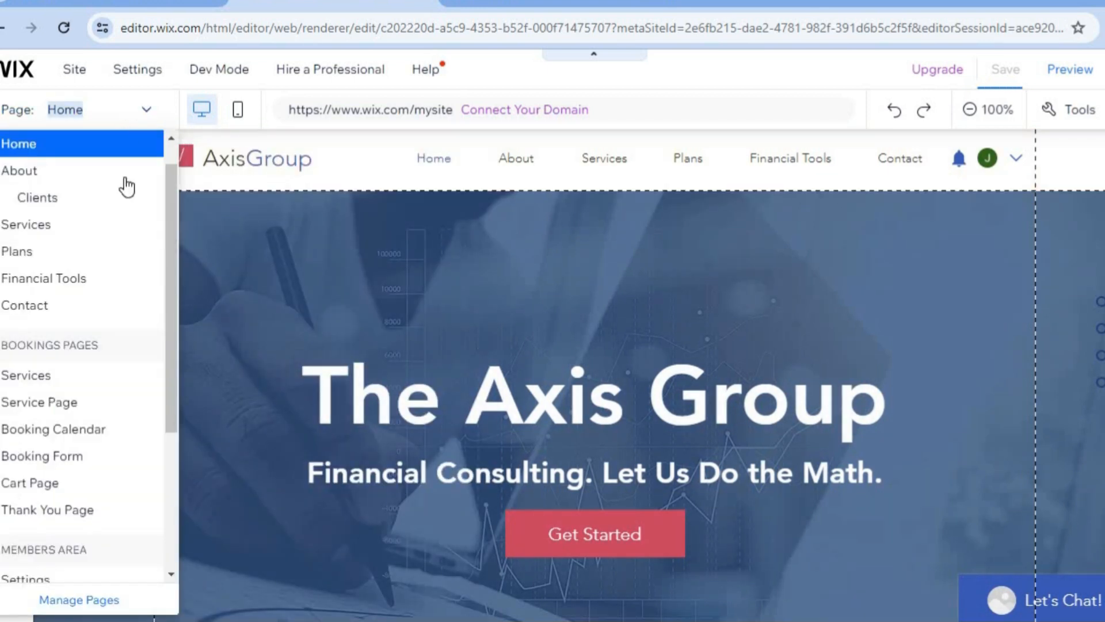
click(105, 228)
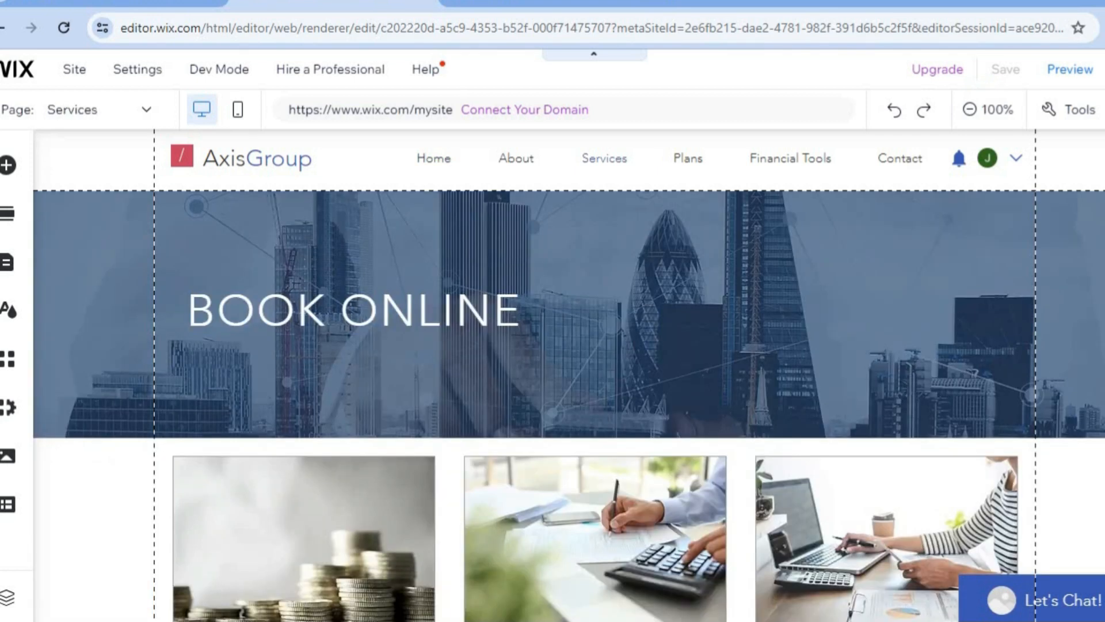
scroll(569, 374, down, 4)
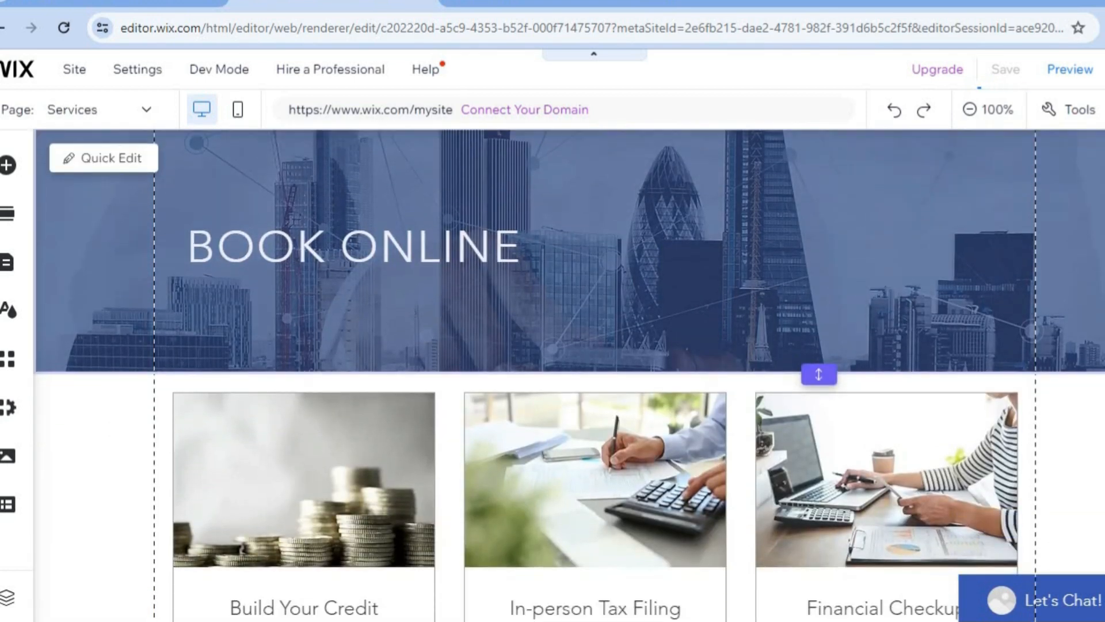
scroll(569, 374, down, 2)
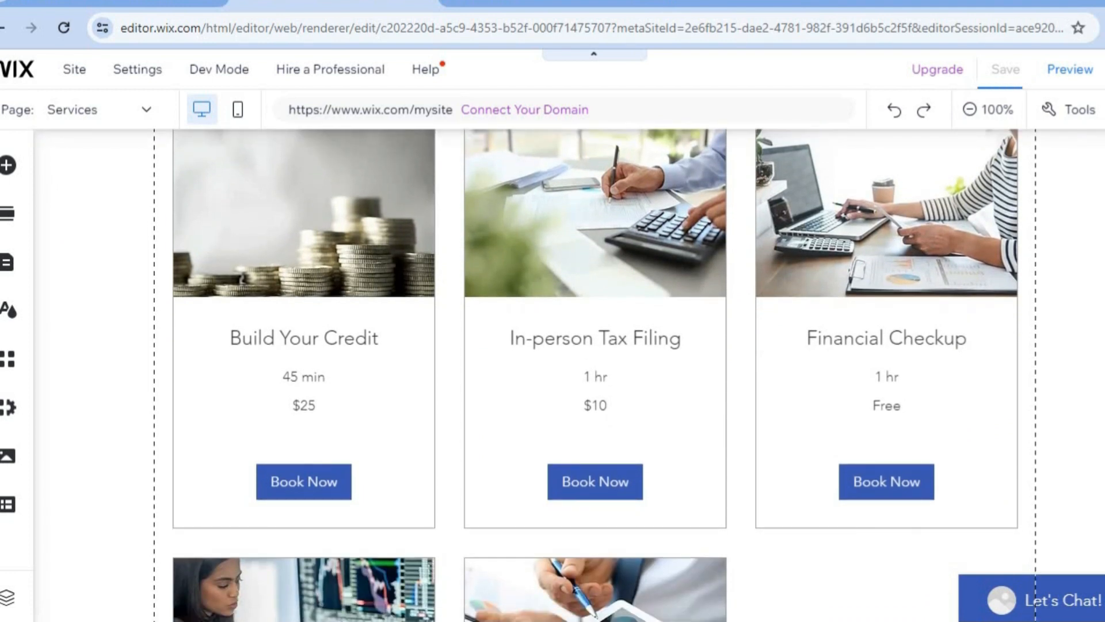
click(917, 311)
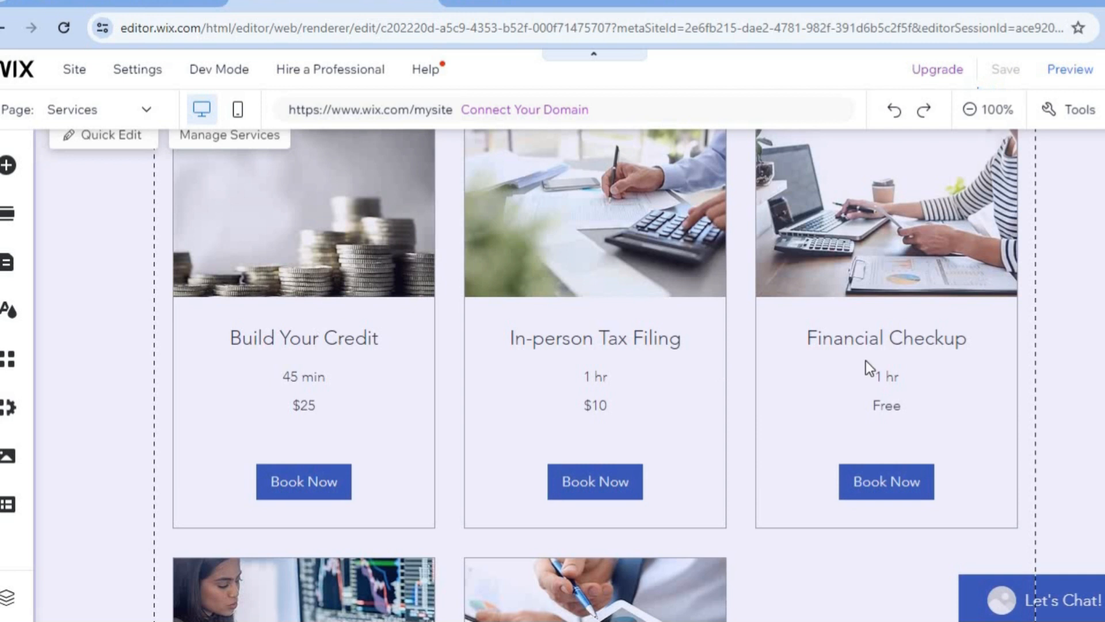
scroll(569, 375, down, 8)
scroll(569, 374, up, 12)
scroll(714, 262, up, 3)
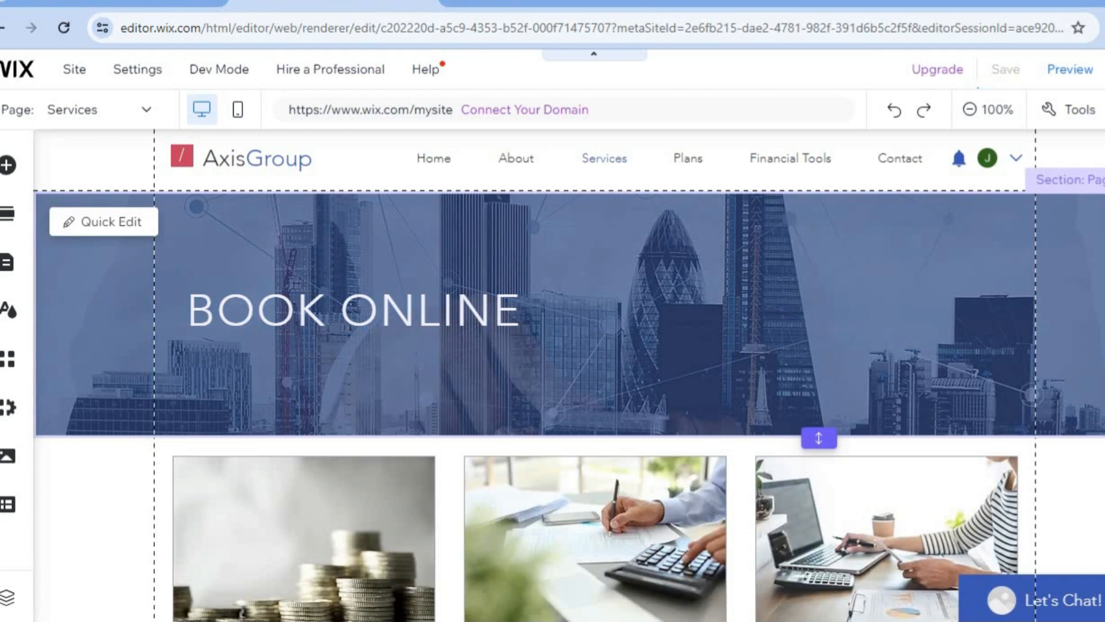
scroll(569, 374, down, 7)
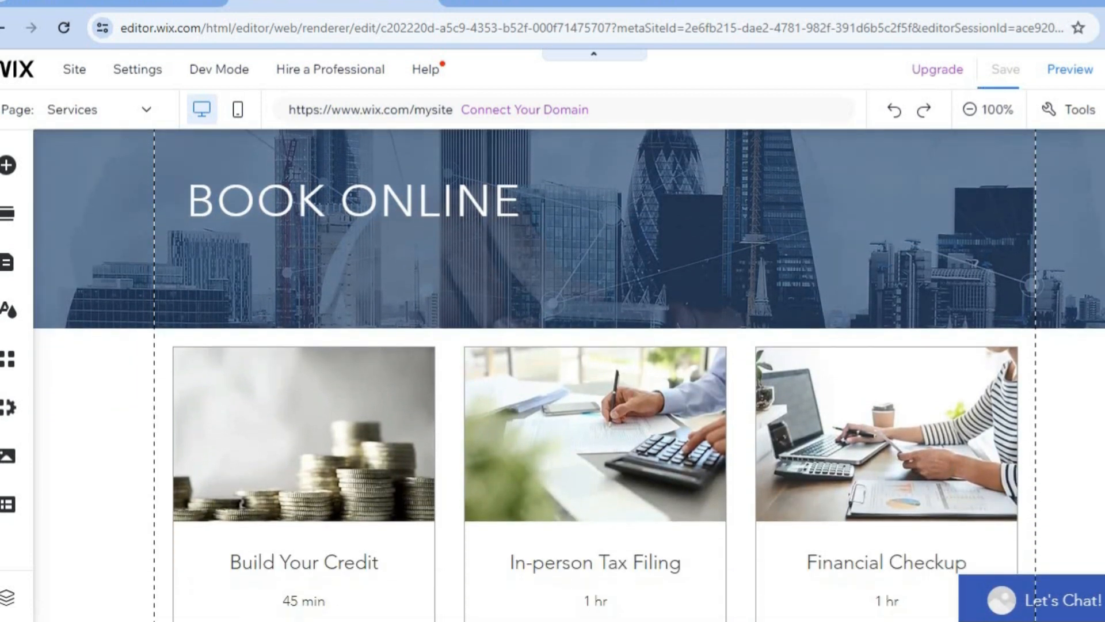
scroll(569, 374, down, 4)
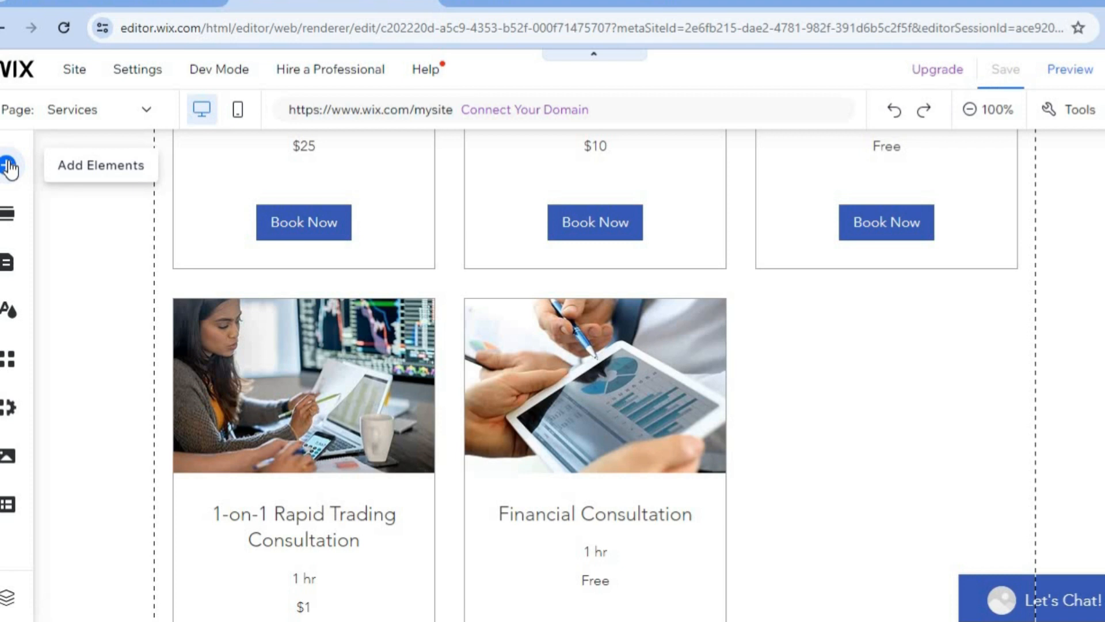
Browse the text, image, and video and music elements that can be added to the page, and close the collection
click(9, 167)
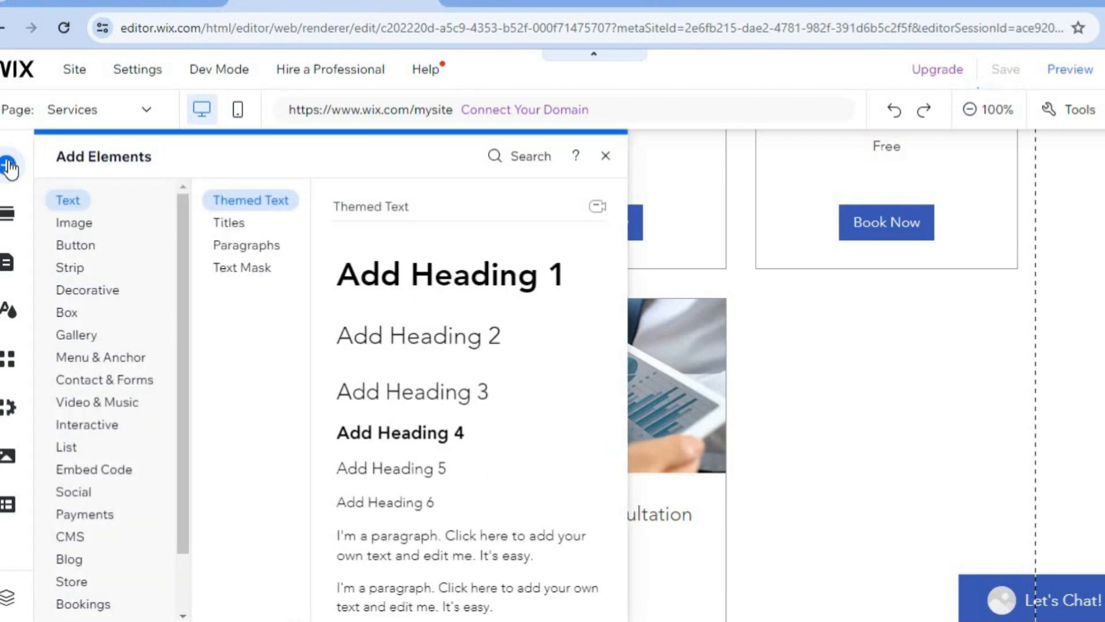
click(100, 224)
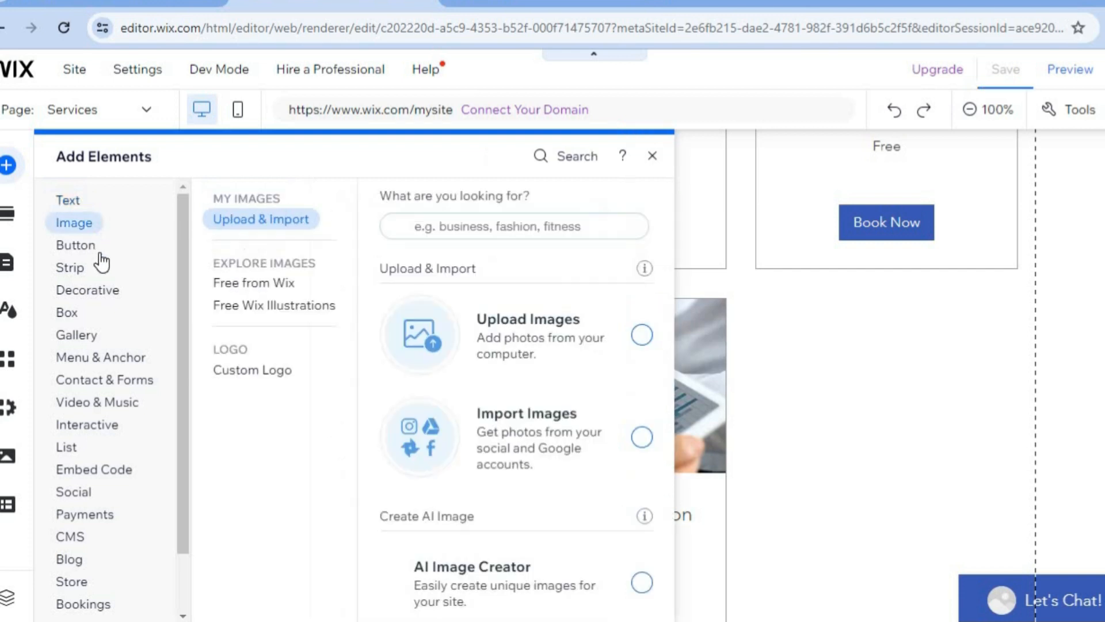
click(122, 403)
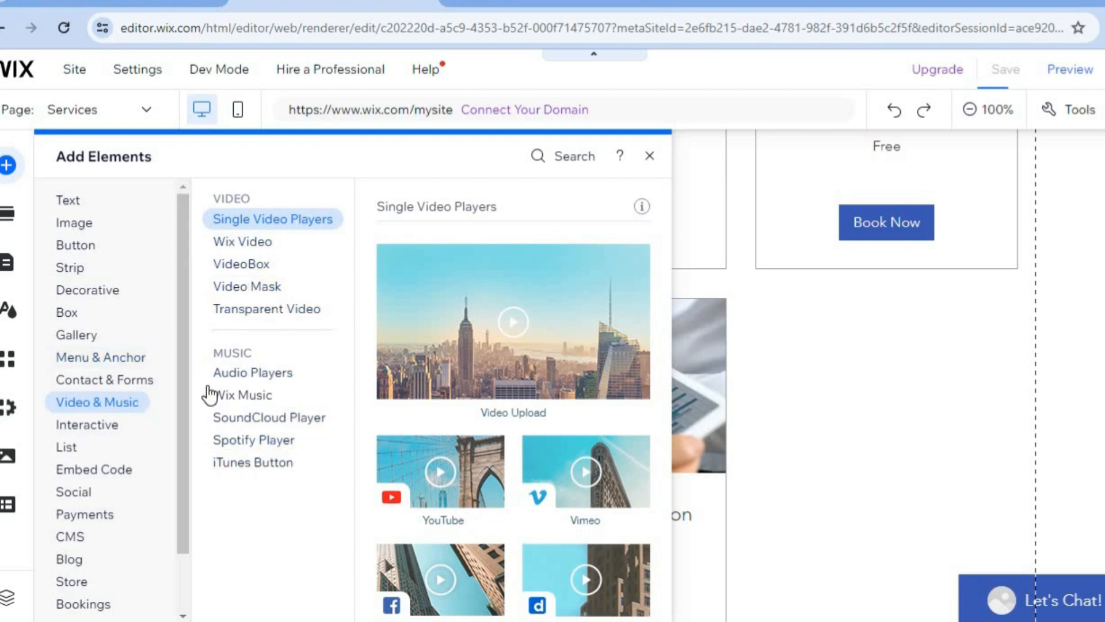
click(648, 163)
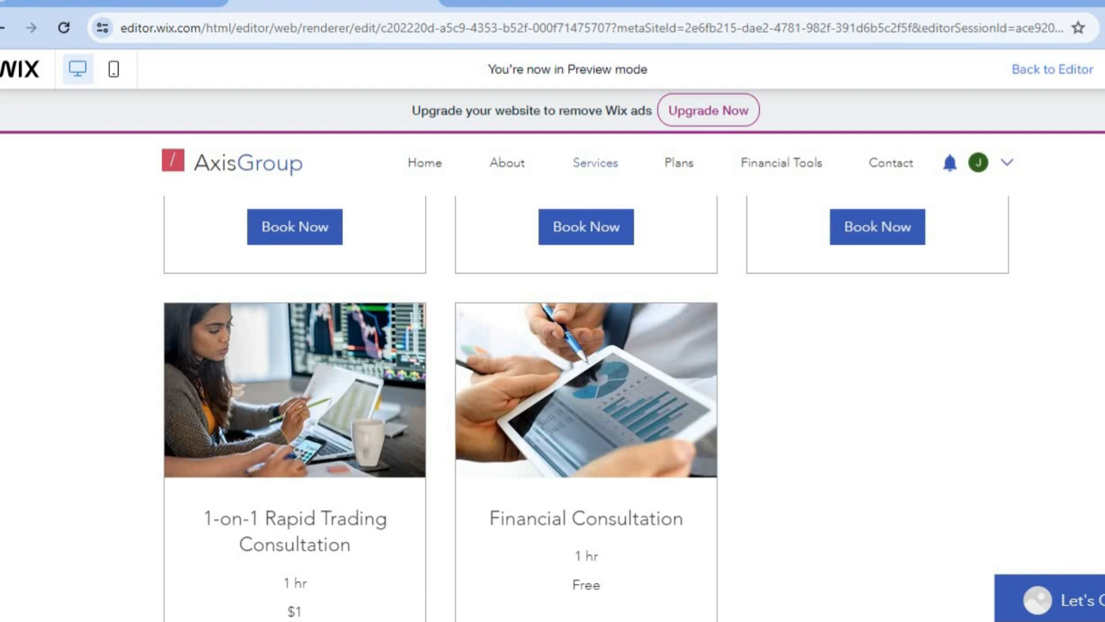
Look over the Services page in preview mode, from the banner down to the booking options of each service
scroll(586, 403, up, 7)
scroll(586, 403, down, 1)
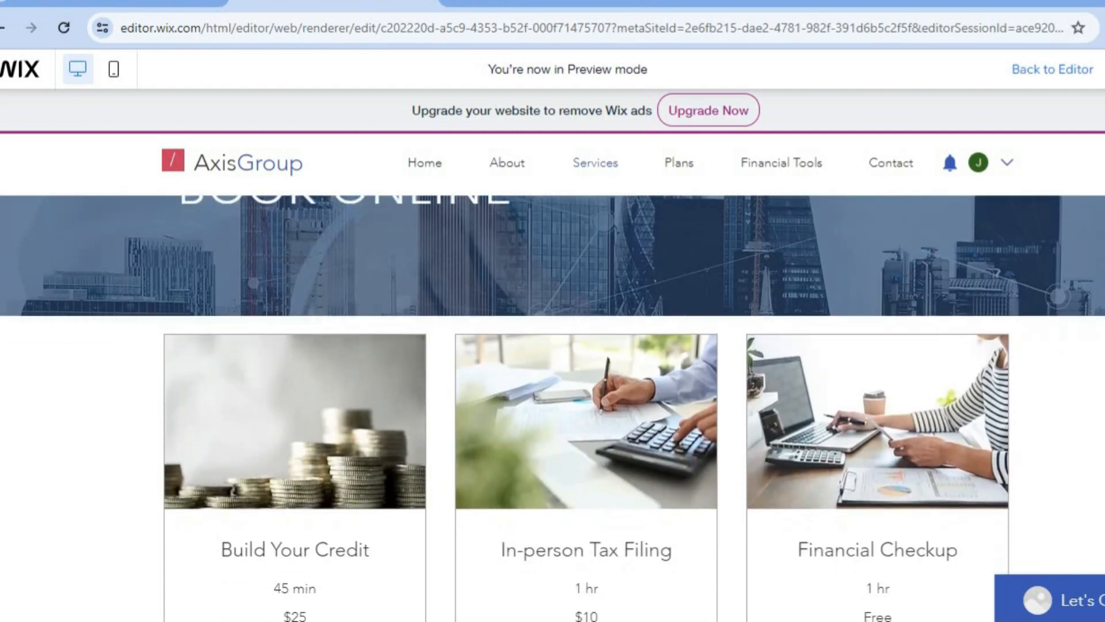
scroll(586, 402, down, 1)
scroll(586, 403, down, 5)
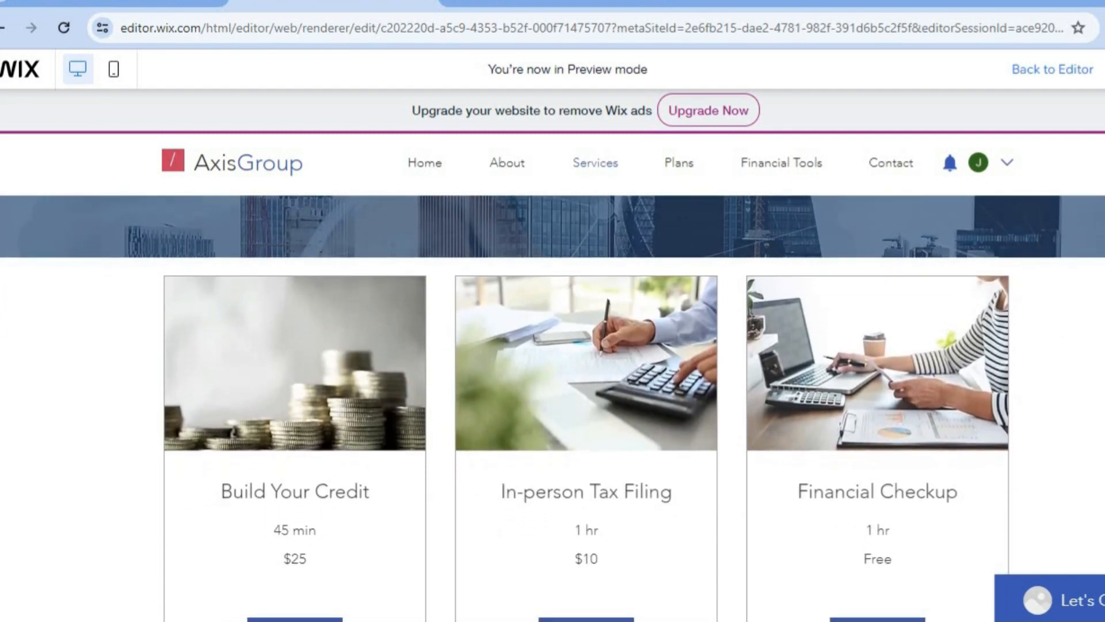
scroll(586, 403, down, 1)
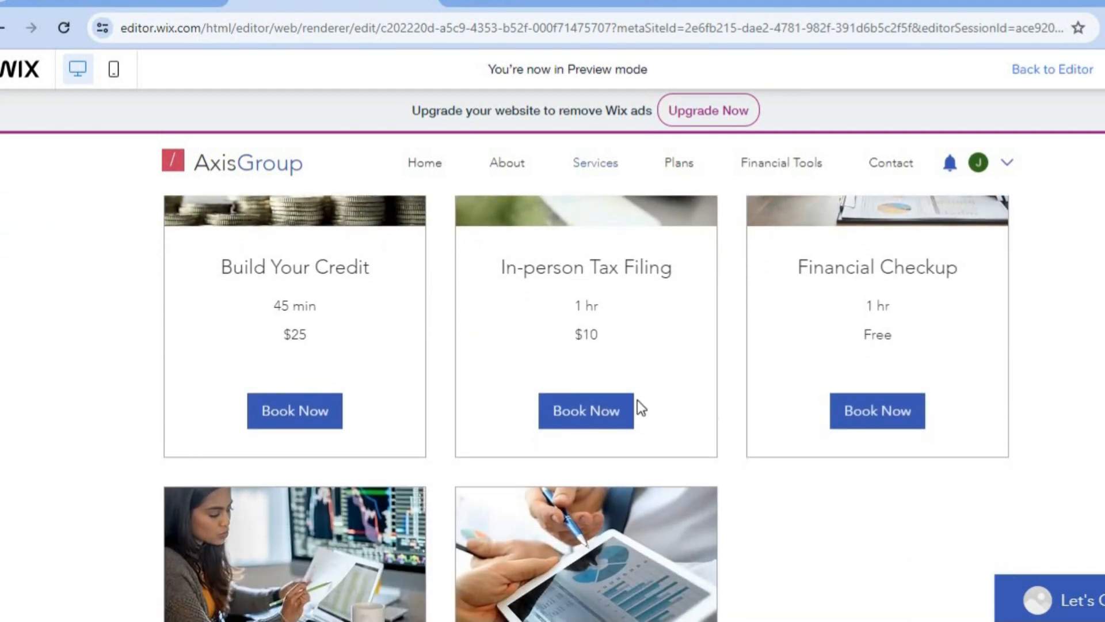
Test booking the In-person Tax Filing service by choosing Thursday, 11 January 2024 at 10:00 am
click(605, 406)
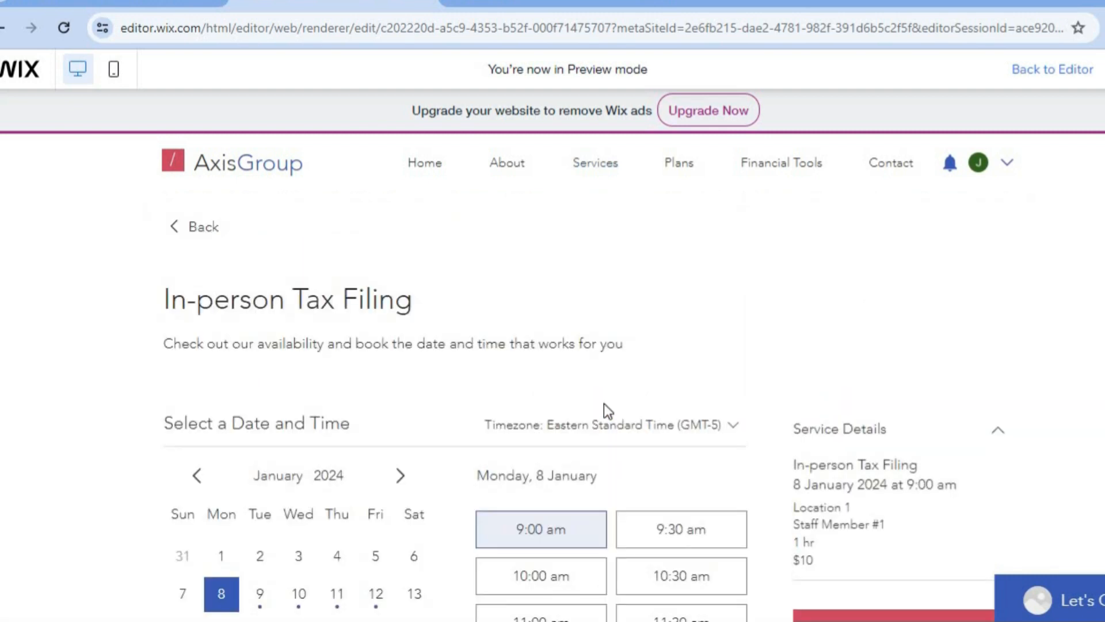
scroll(584, 413, down, 3)
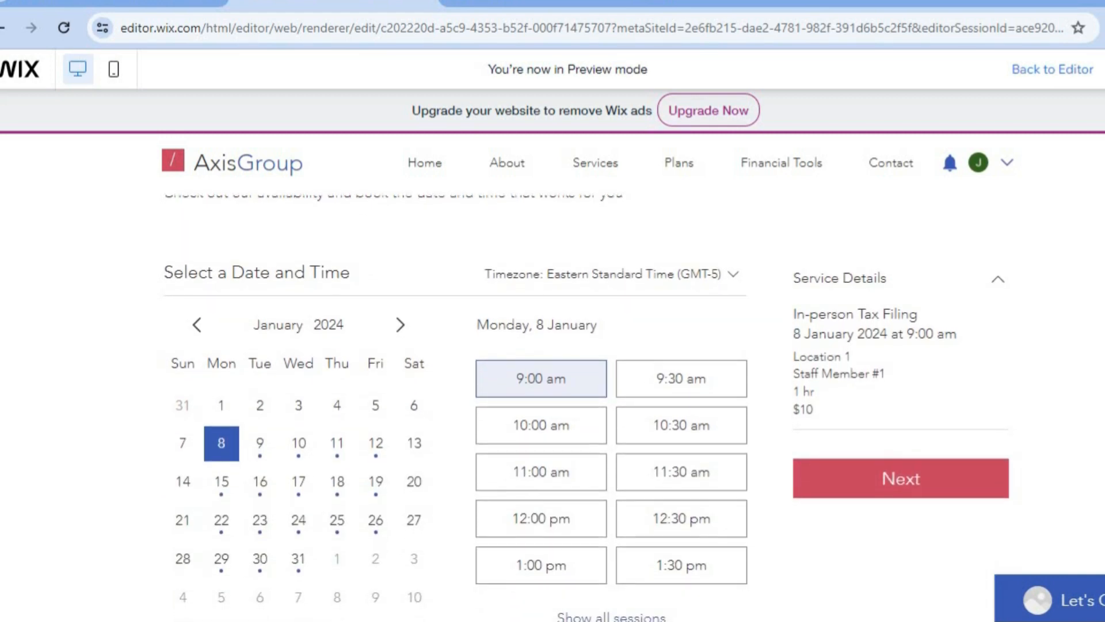
scroll(470, 386, down, 1)
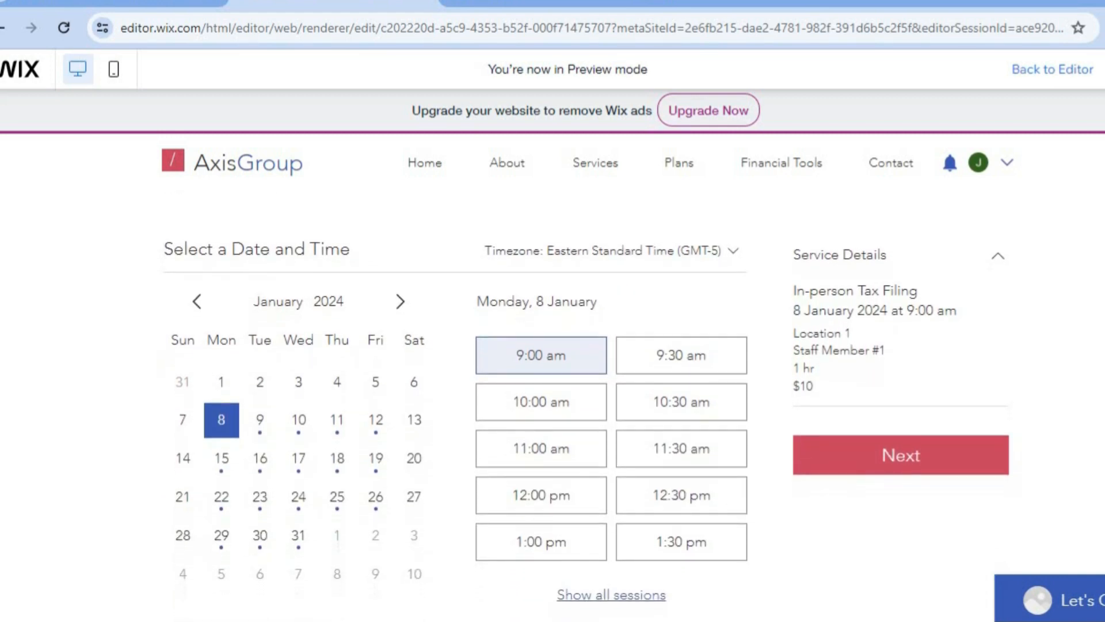
click(339, 424)
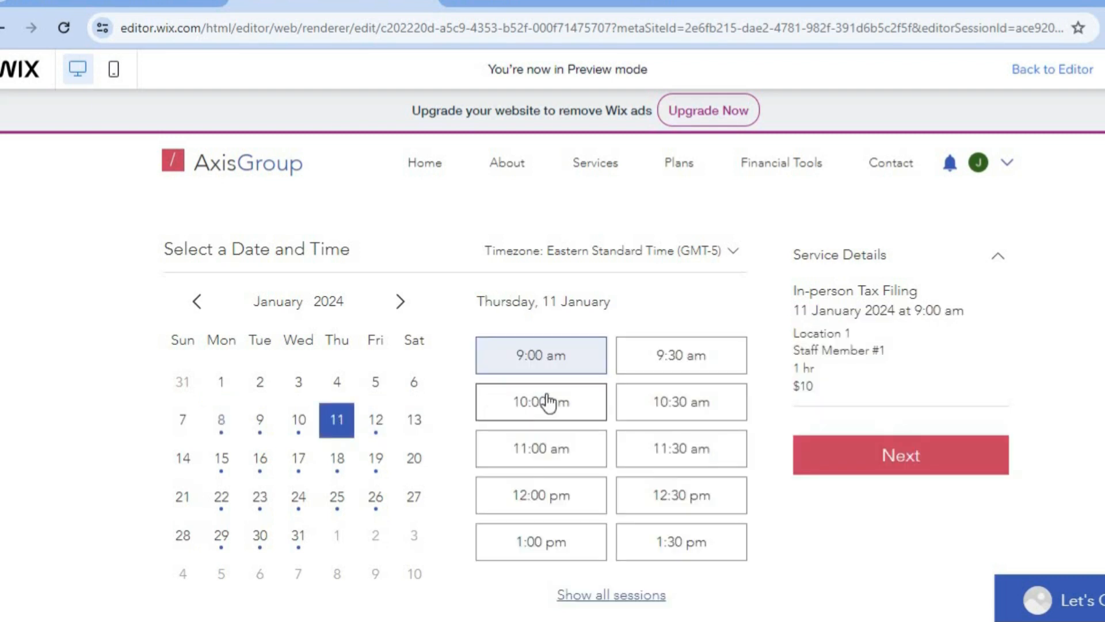
click(561, 413)
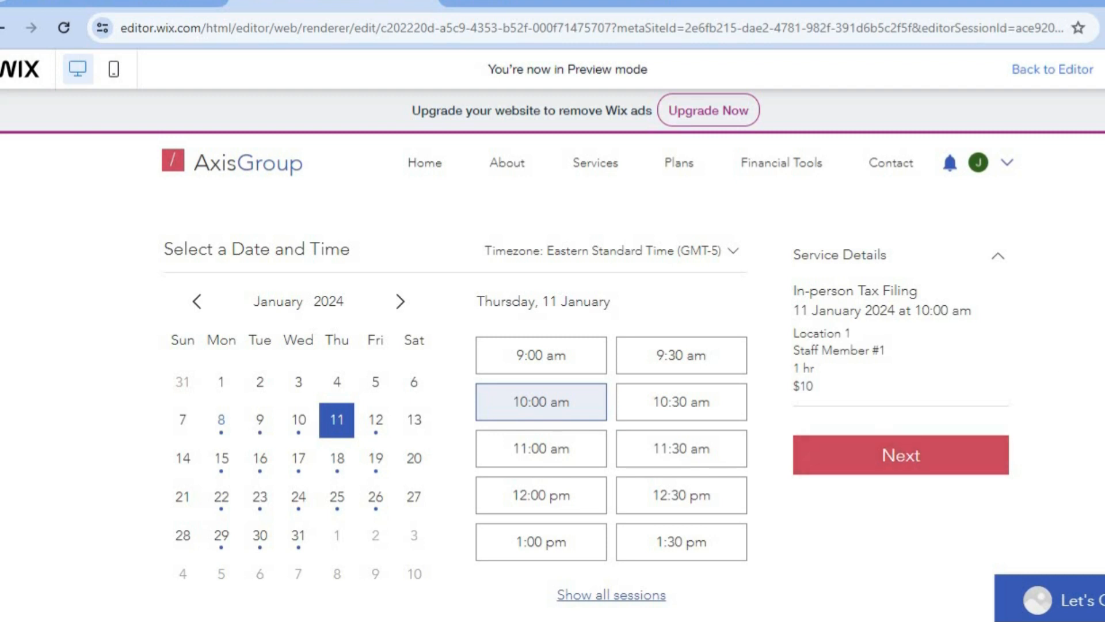
Look over the rest of the booking page down to the footer and go to the Plans page of the previewed site
scroll(553, 402, down, 3)
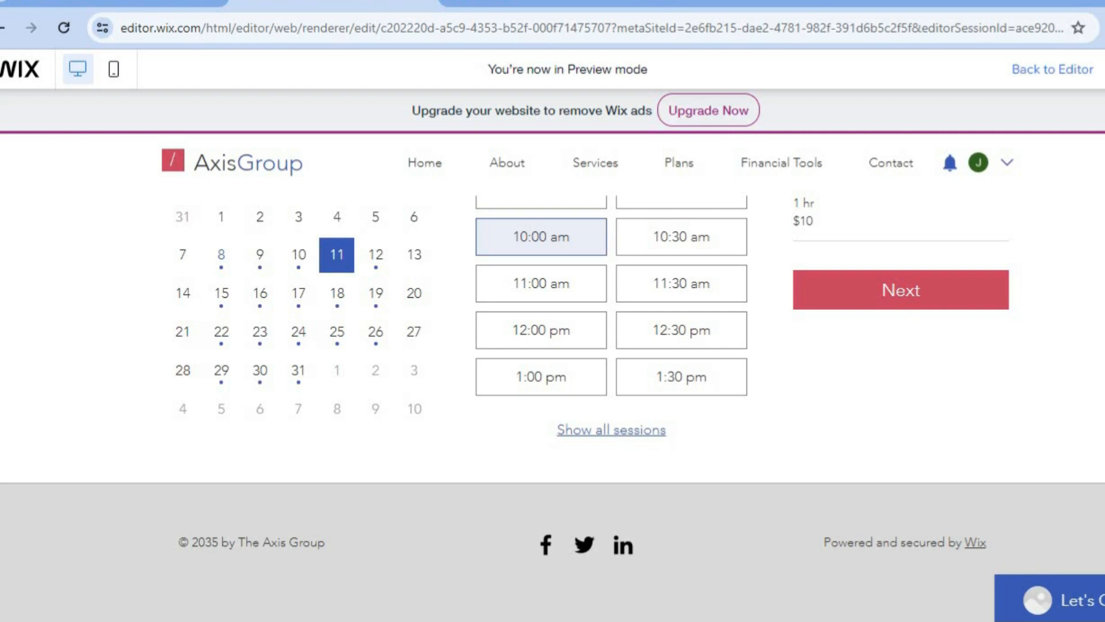
scroll(776, 244, up, 6)
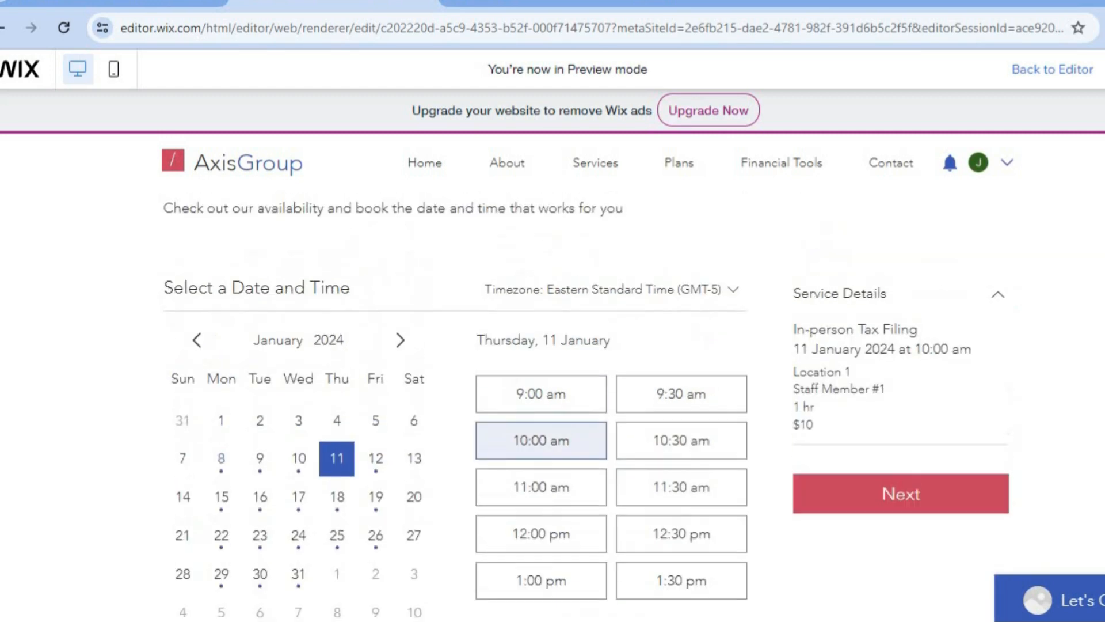
click(678, 167)
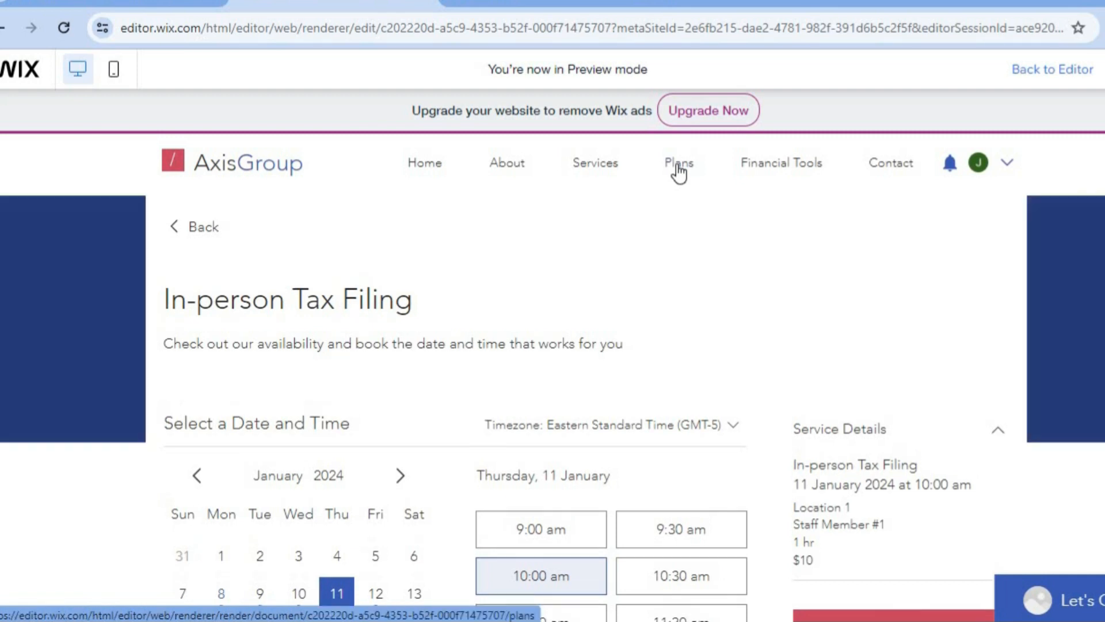